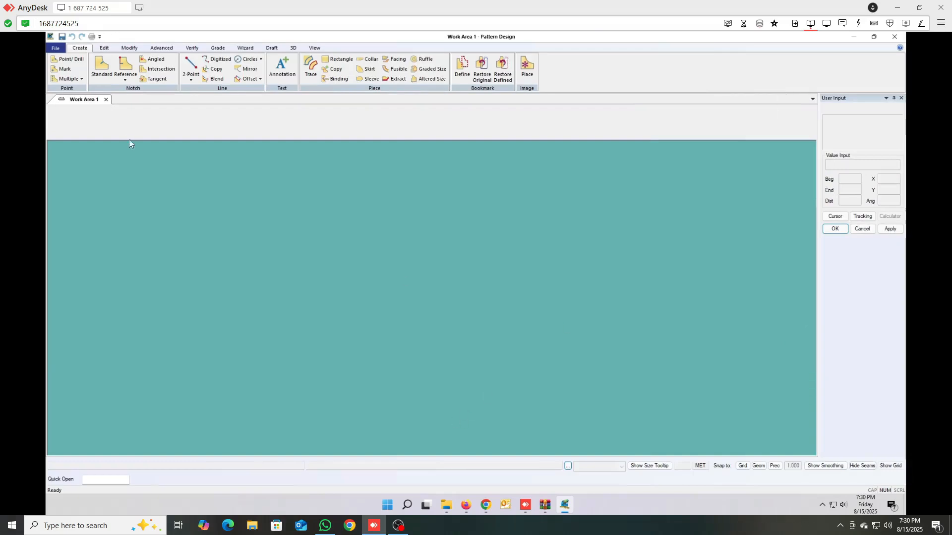
Step: Open the ID1004 - CAMI model from DATA90 and place all its pieces tiled in the work area
left_click(55, 47)
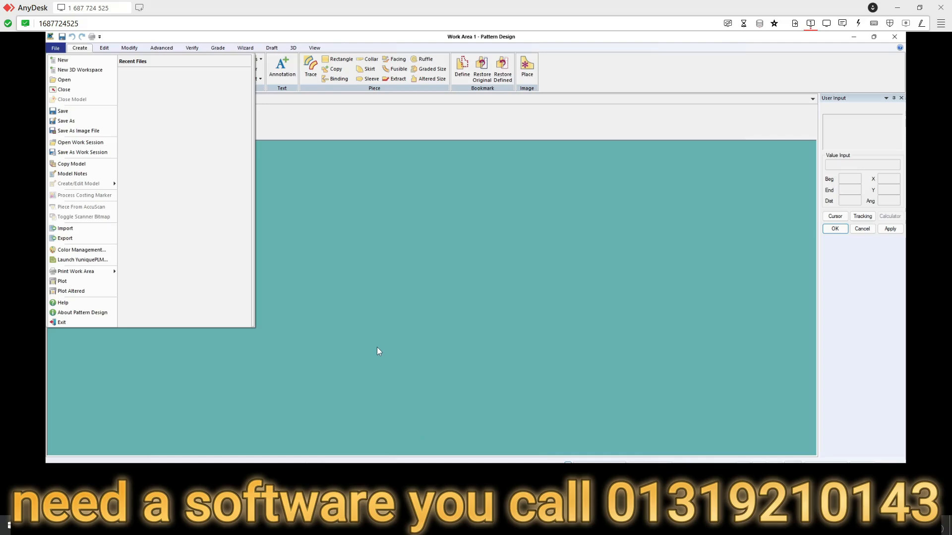
left_click(353, 243)
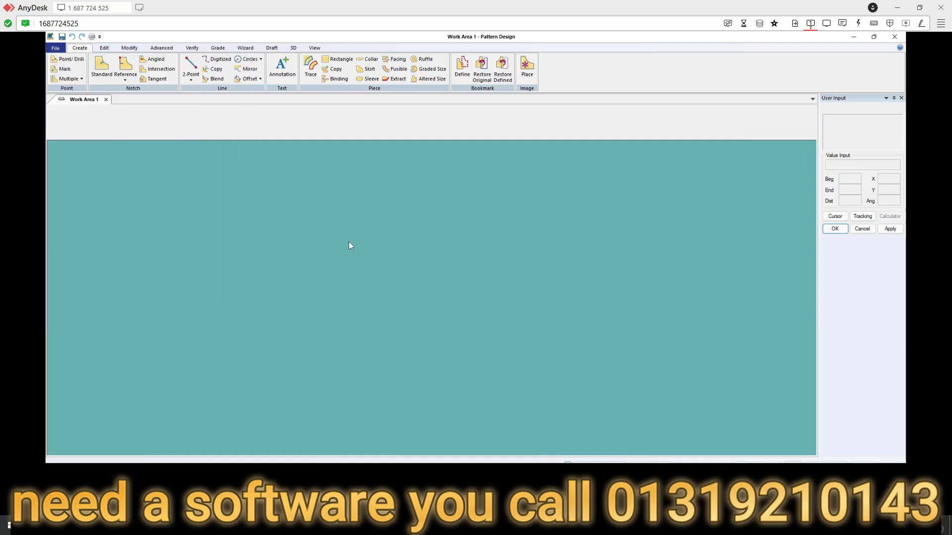
left_click(56, 48)
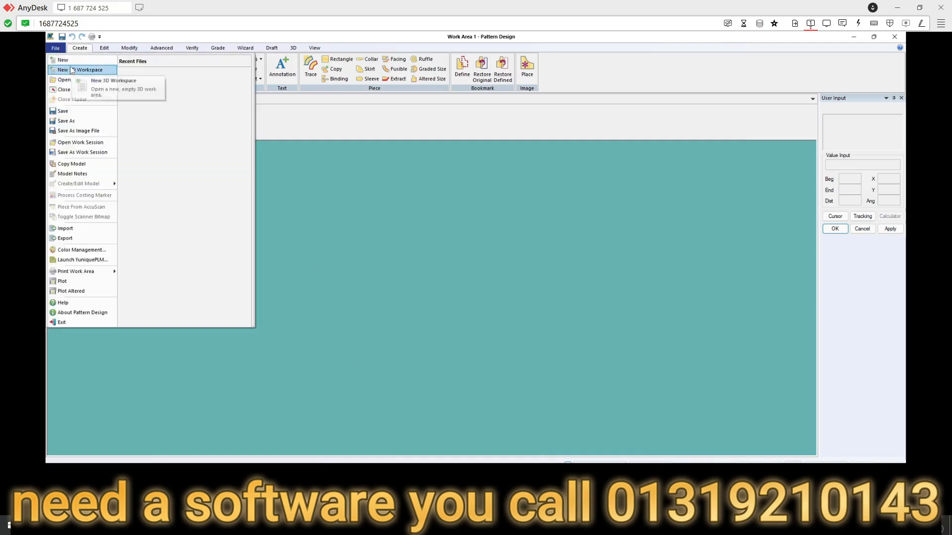
left_click(69, 79)
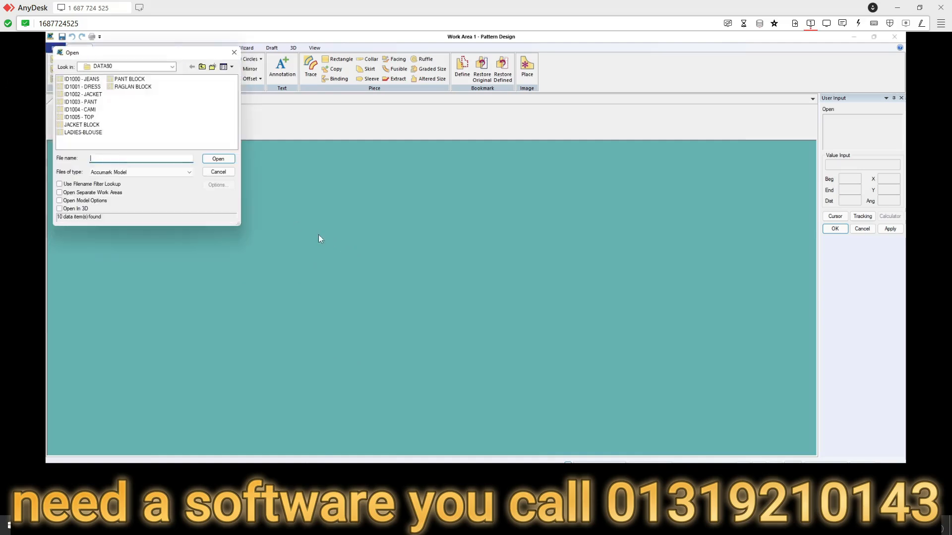
left_click(79, 110)
left_click(218, 158)
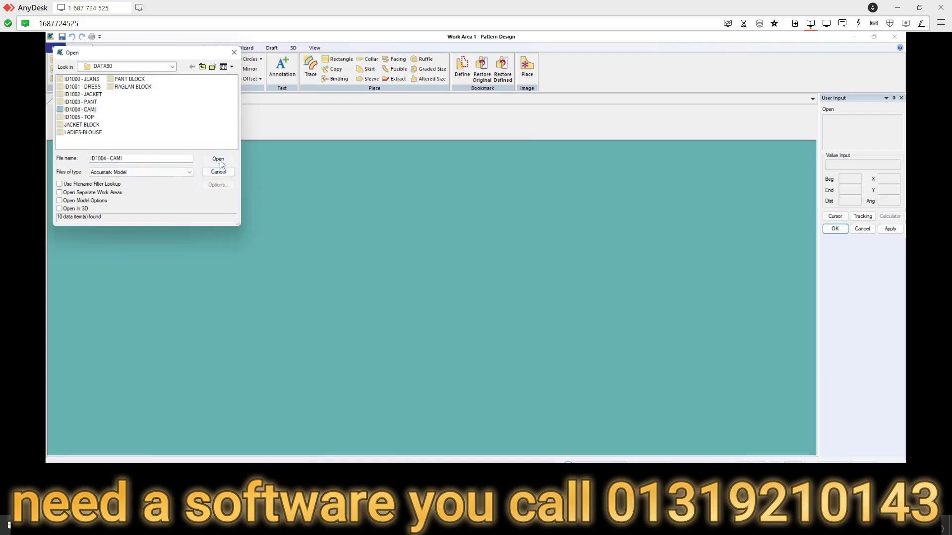
right_click(209, 120)
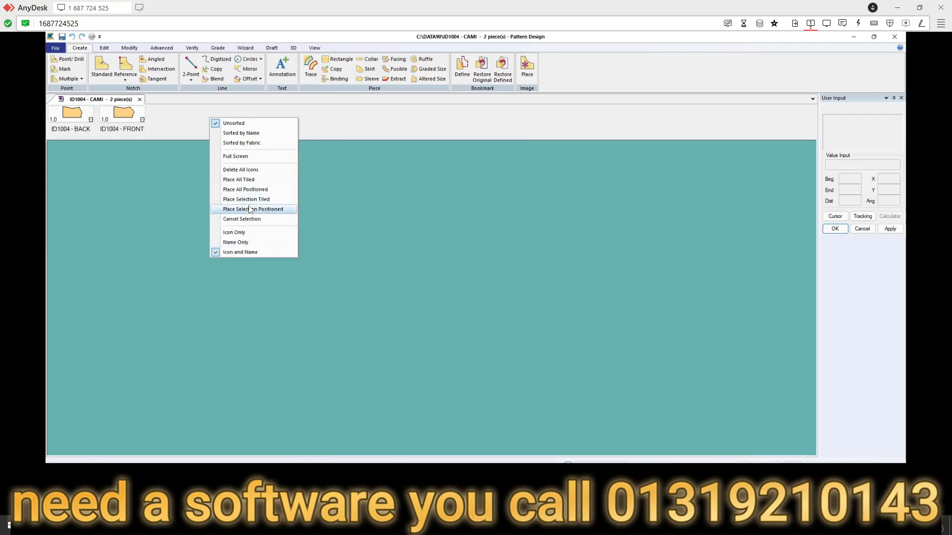
left_click(244, 181)
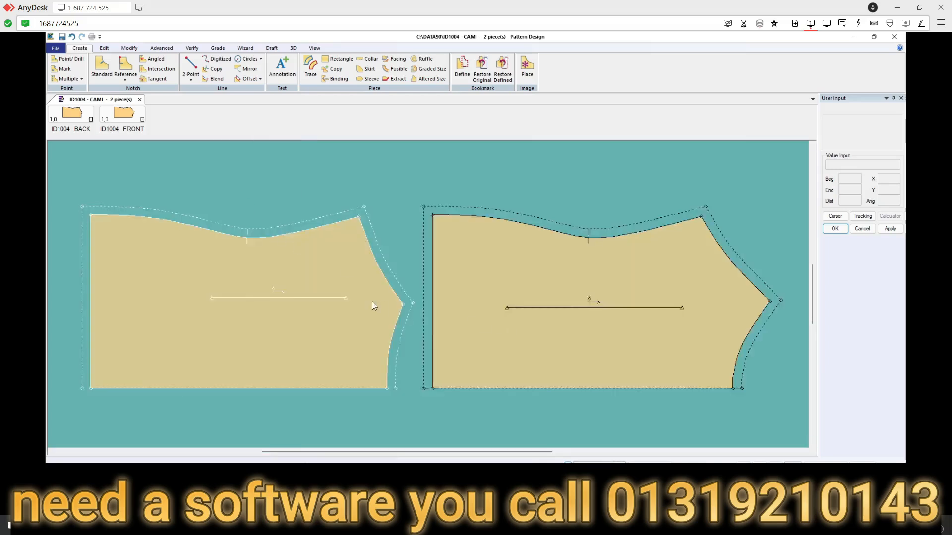
Step: Reposition the back and front pieces side by side in the work area
left_click_drag(317, 308, 278, 304)
left_click(651, 323)
left_click_drag(452, 294, 433, 289)
scroll(240, 308, "up", 1)
mouse_move(561, 301)
left_mouse_down()
mouse_move(545, 303)
mouse_move(556, 303)
left_mouse_up()
left_click_drag(281, 335, 285, 332)
left_click_drag(482, 332, 483, 327)
left_click_drag(208, 333, 212, 328)
left_click_drag(421, 329, 424, 327)
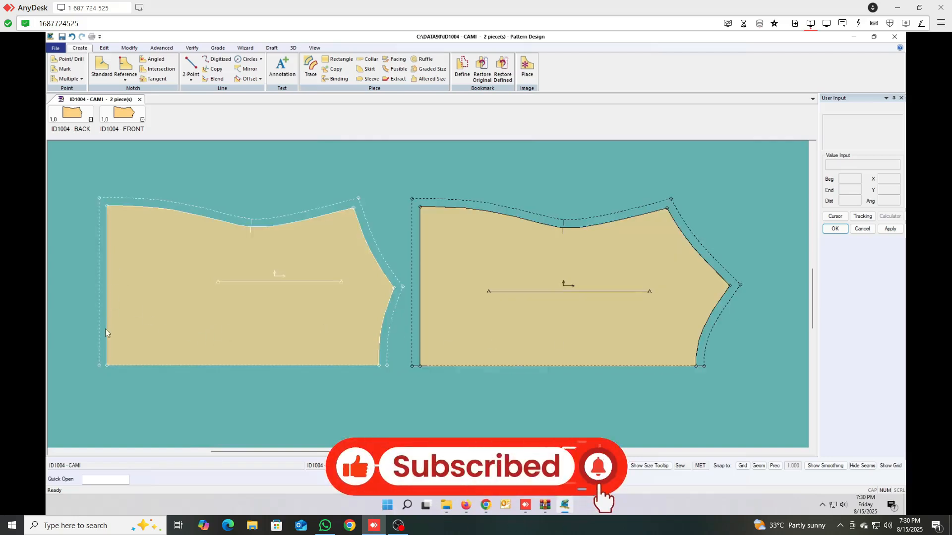
left_click_drag(109, 359, 111, 348)
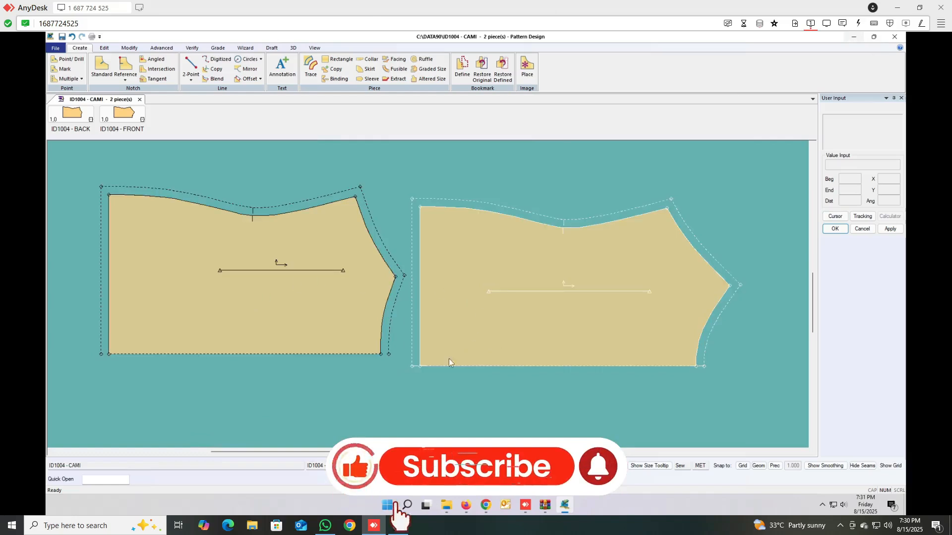
left_click_drag(420, 370, 430, 363)
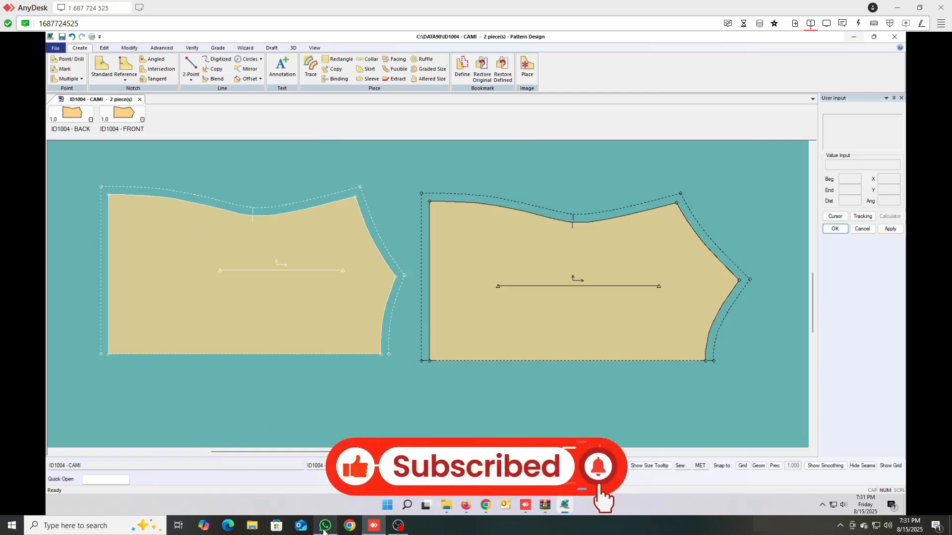
left_click(503, 231)
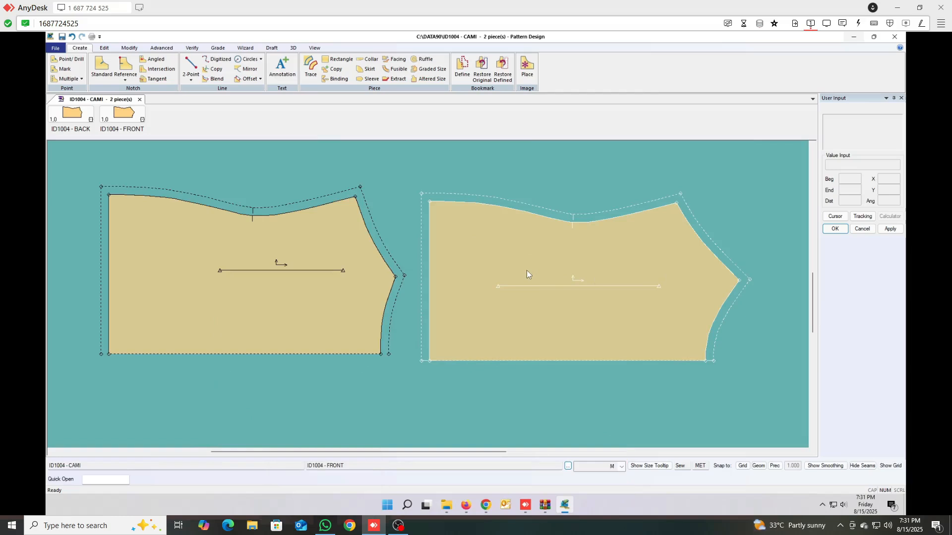
left_click(244, 280)
left_click(433, 302)
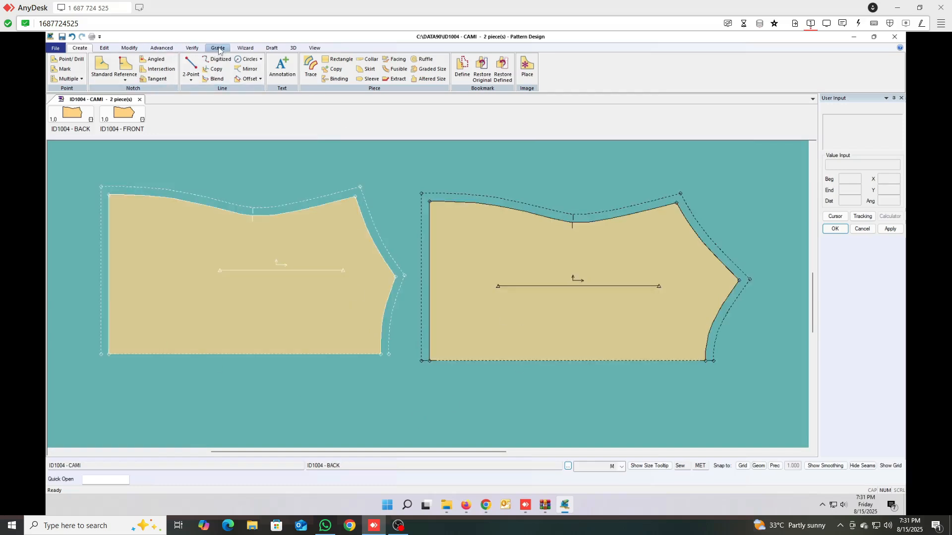
left_click(313, 48)
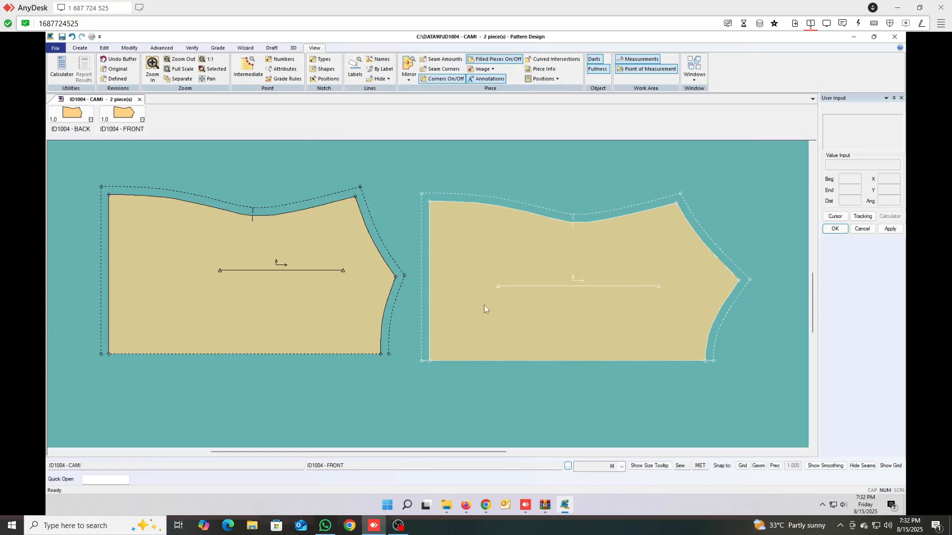
left_click(220, 50)
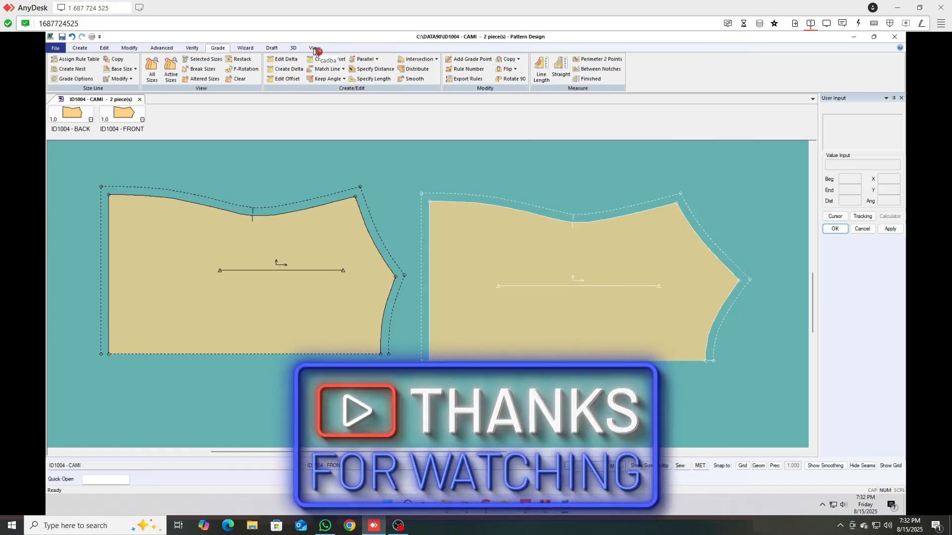
Step: Turn off Filled Pieces in the display preferences so the pattern pieces show as outlines
left_click(104, 48)
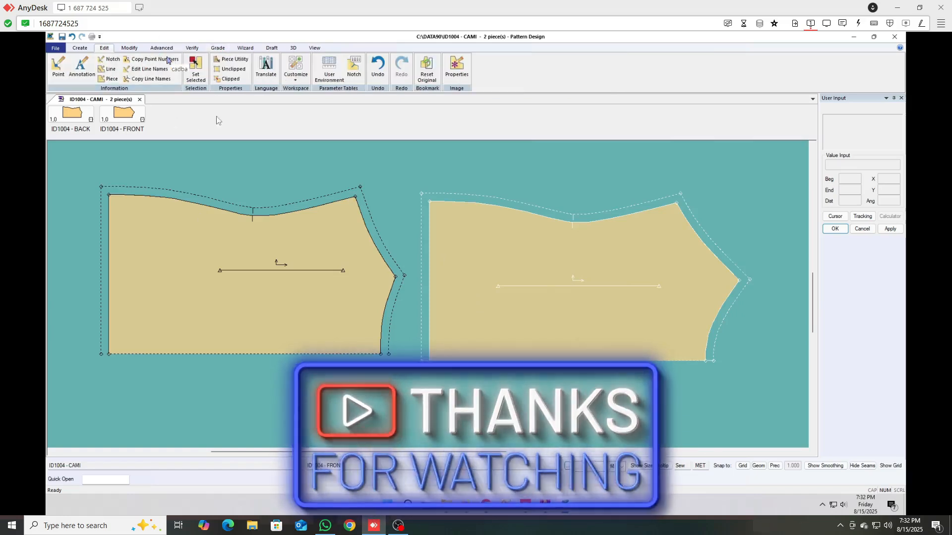
left_click(295, 67)
left_click_drag(427, 140, 280, 118)
left_click(250, 135)
left_click(240, 157)
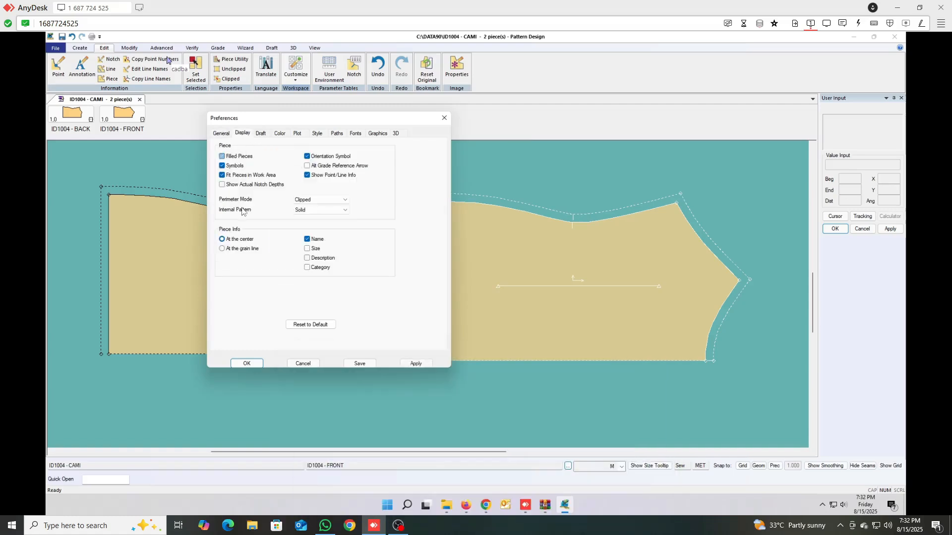
left_click(417, 363)
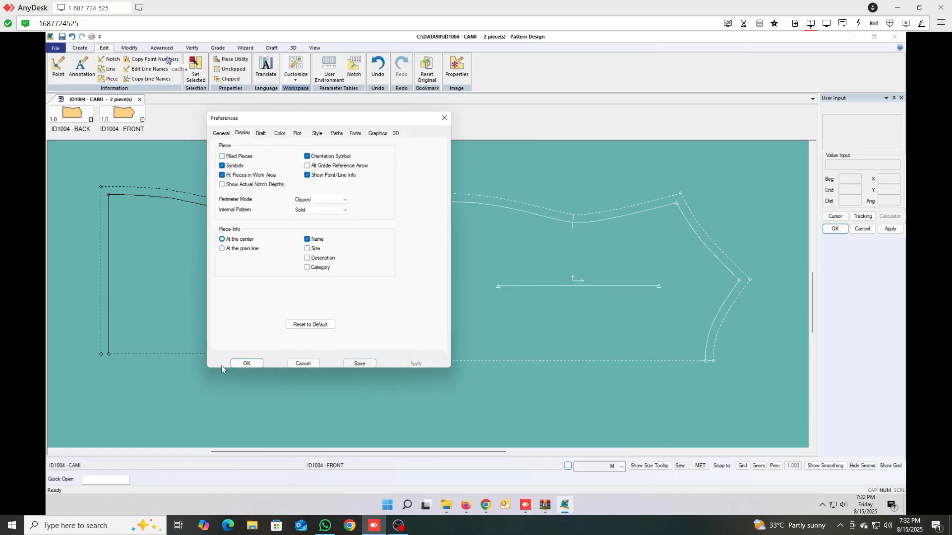
left_click(246, 363)
left_click(560, 321)
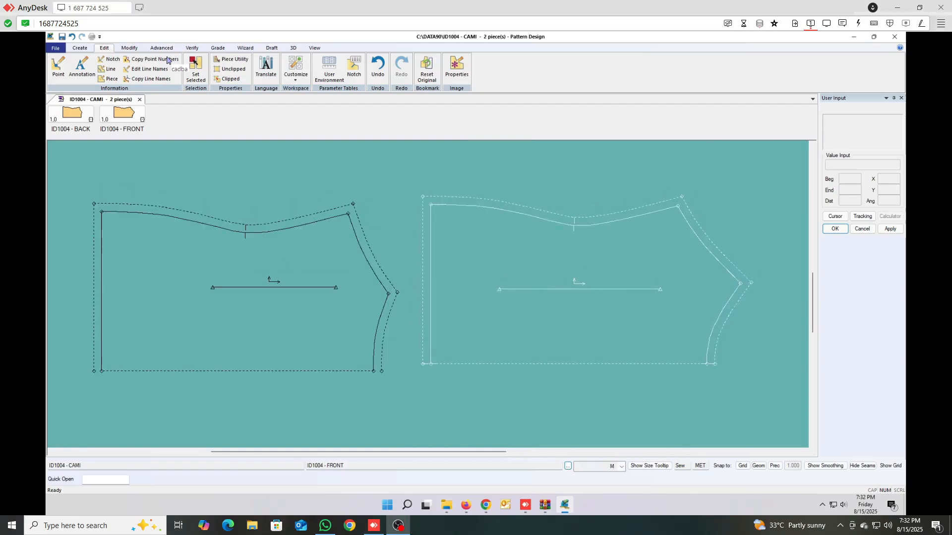
left_click(587, 365)
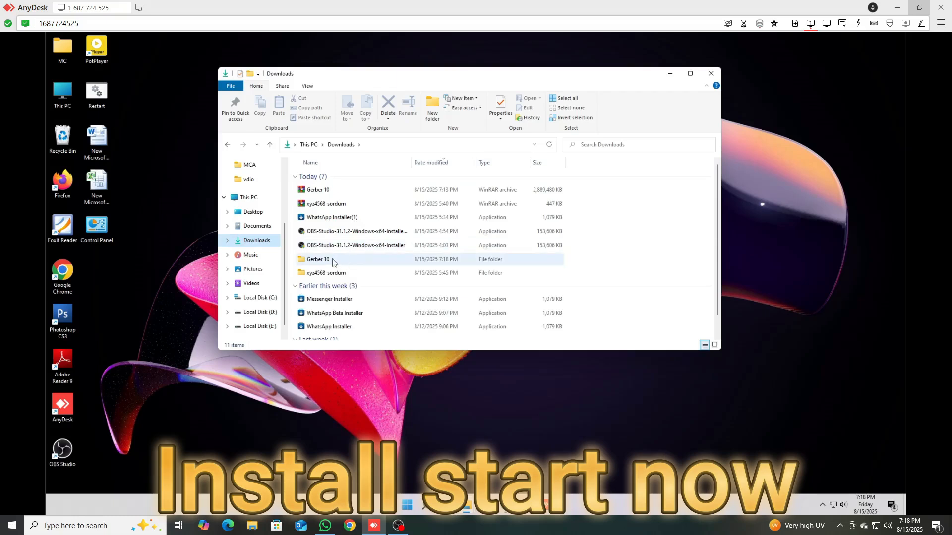
Step: Open the Gerber 10.2 folder inside the downloaded Gerber 10 folder and maximize its window
left_click(330, 259)
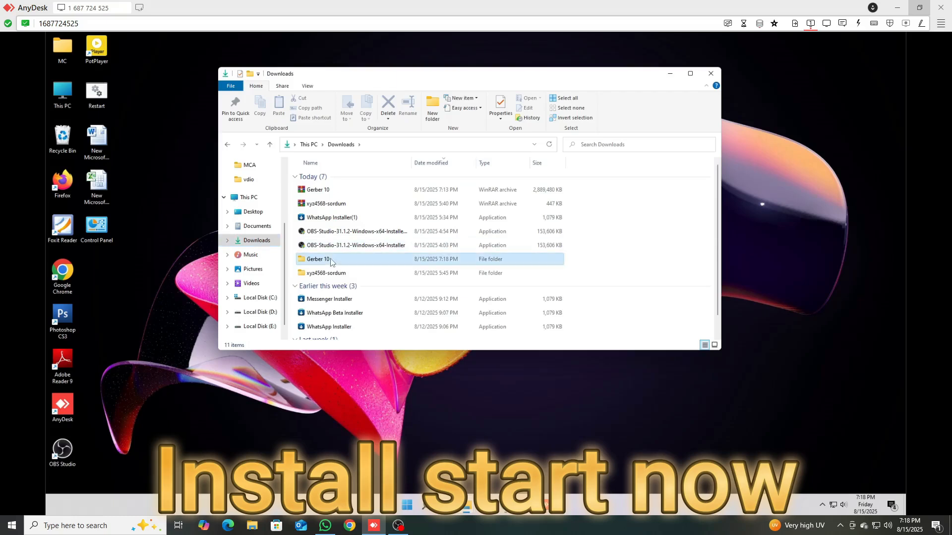
right_click(330, 260)
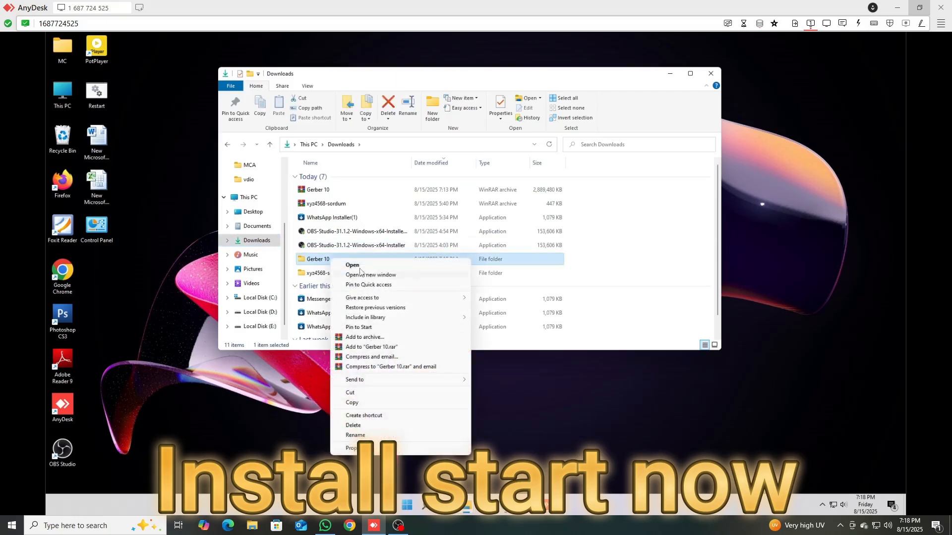
left_click(359, 267)
double_click(320, 179)
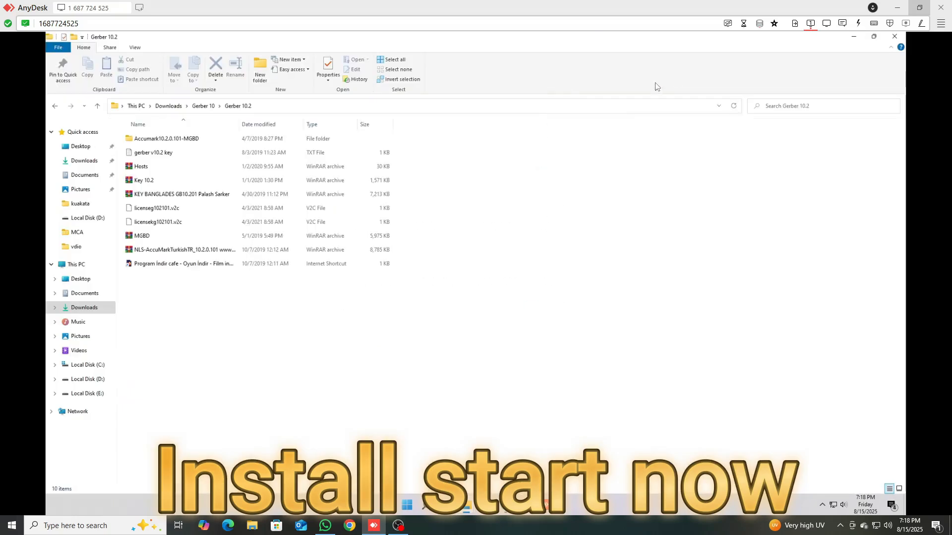
left_click(690, 73)
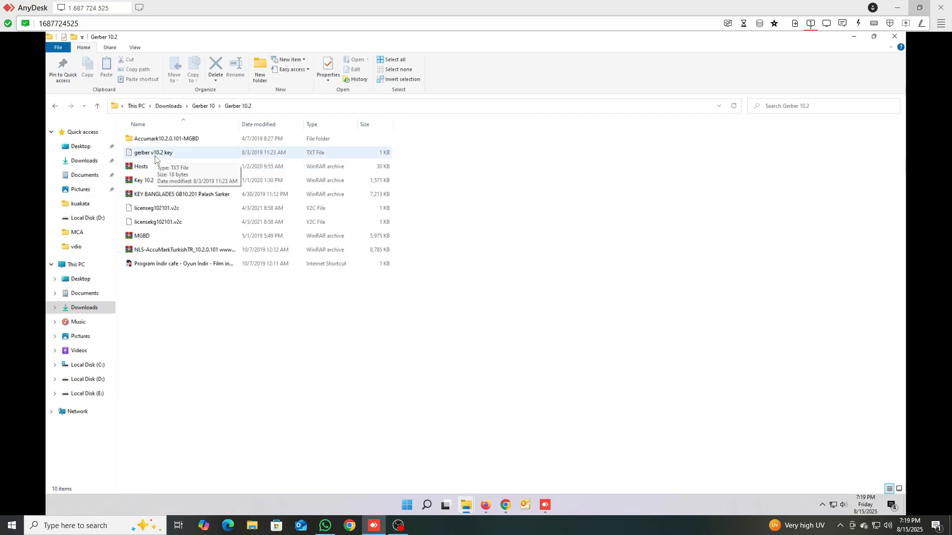
left_click(874, 38)
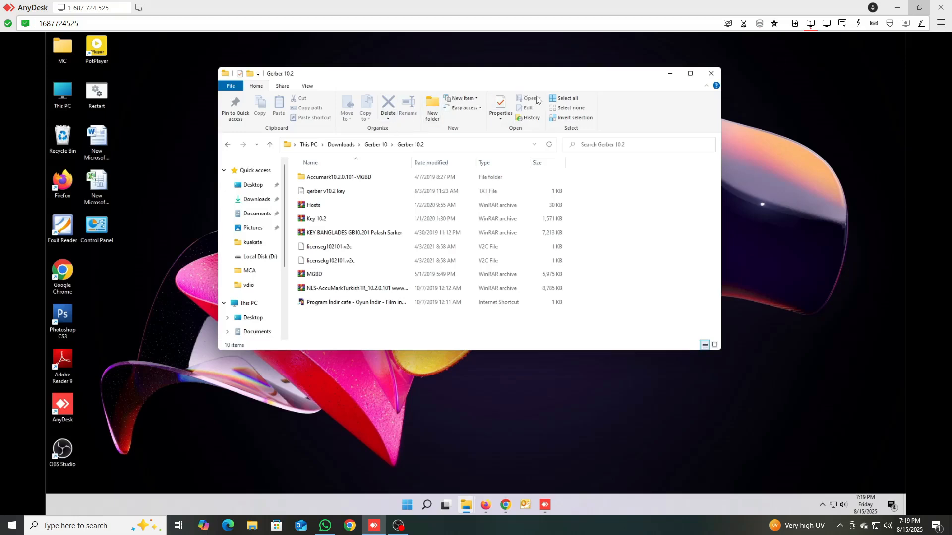
left_click(690, 73)
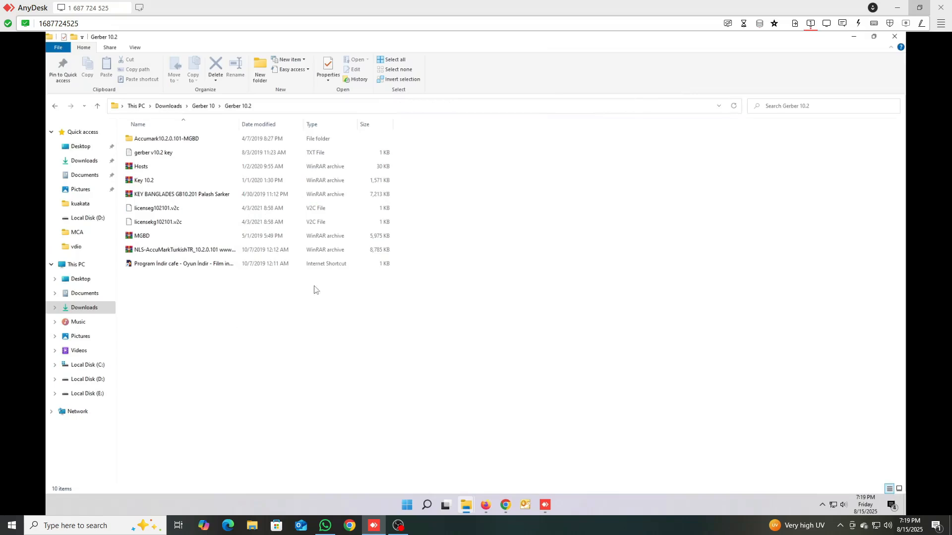
Step: Run the setup application as administrator from the AccuMark folder inside Accumark10.2.0.101-MGBD
double_click(154, 141)
left_click(154, 142)
double_click(154, 143)
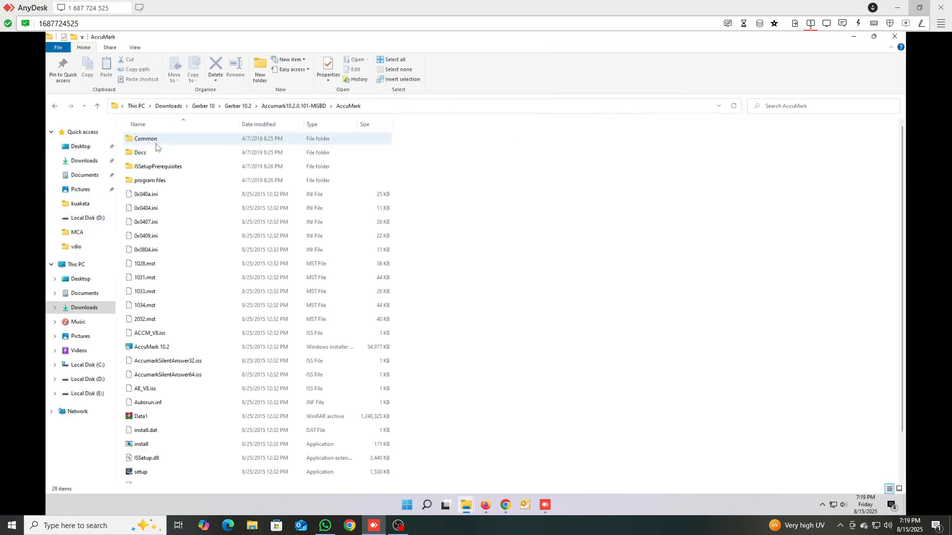
scroll(164, 347, "down", 3)
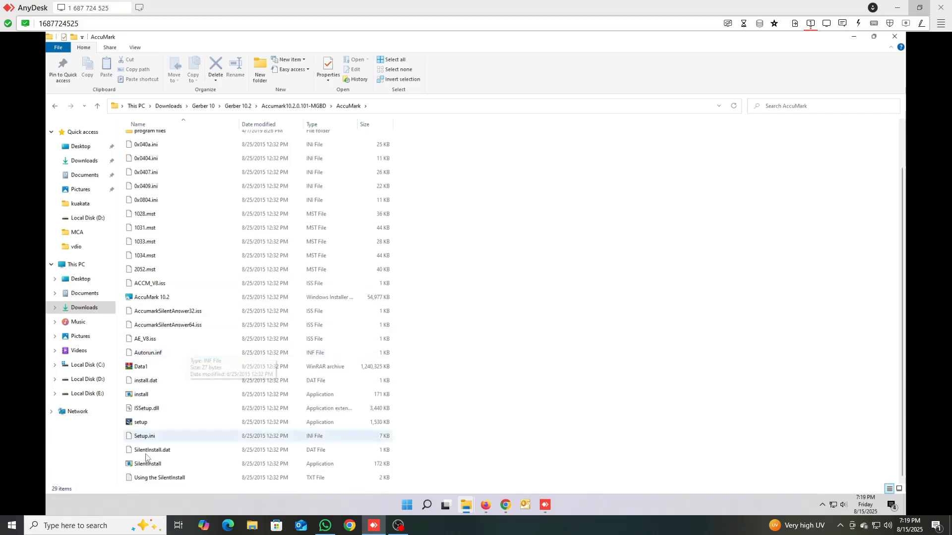
right_click(147, 422)
left_click(185, 251)
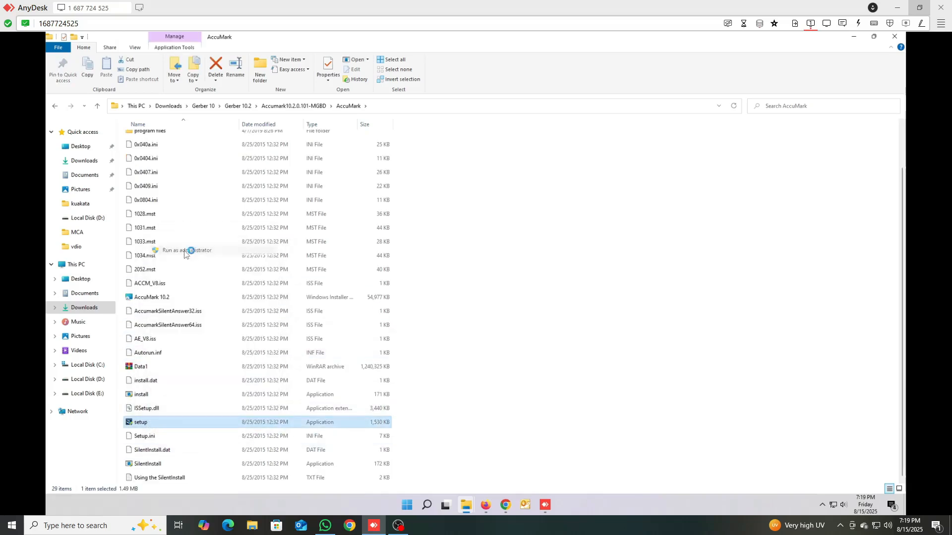
Step: Install the Gerber Problem and Enhancement Report Utility to its default destination folder
left_click(518, 337)
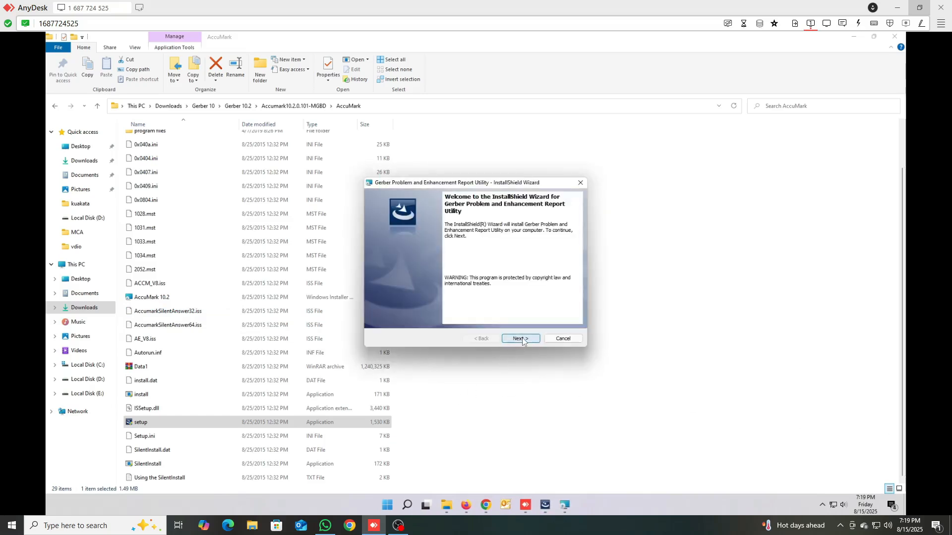
left_click(520, 339)
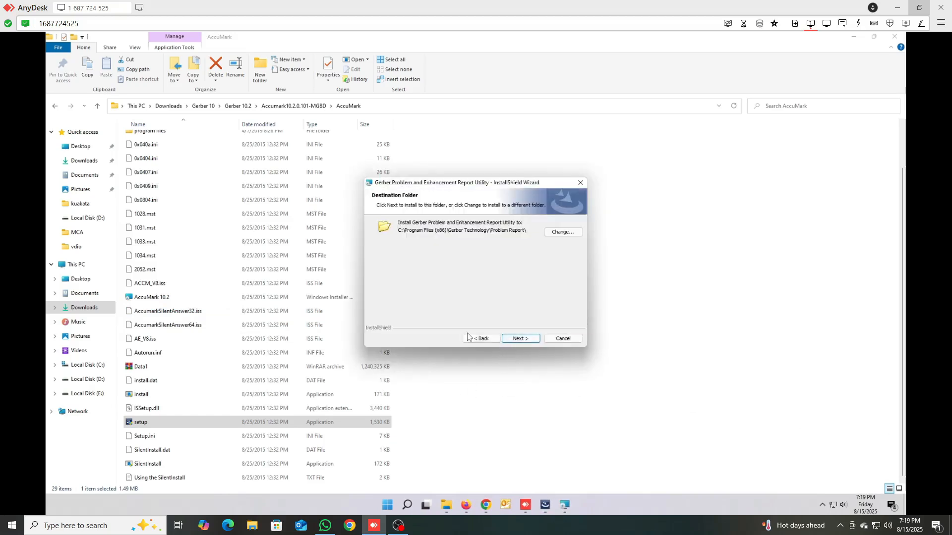
left_click(518, 340)
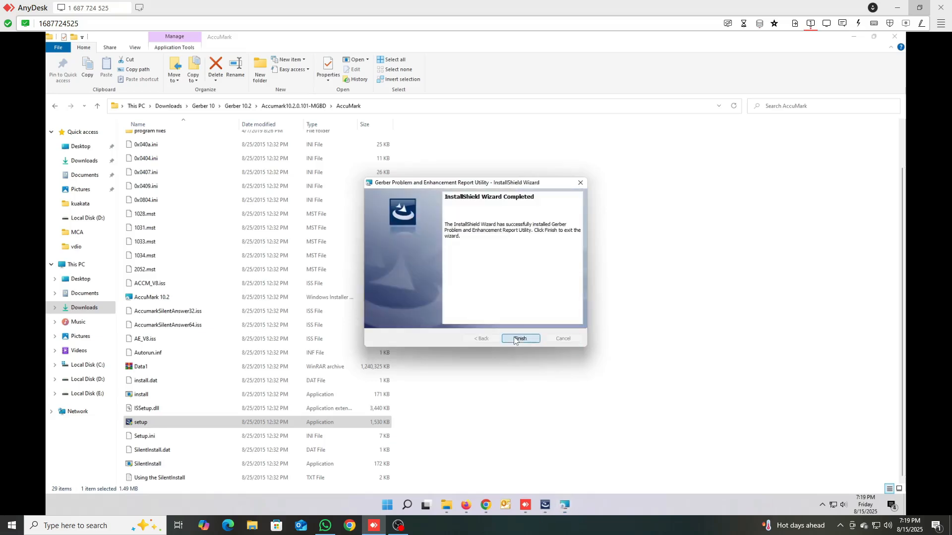
left_click(520, 339)
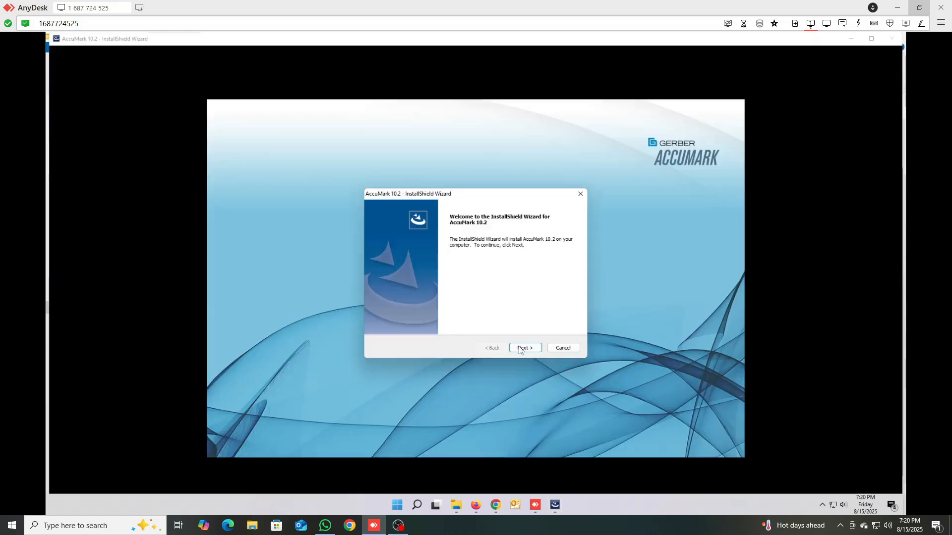
Step: Configure the AccuMark 10.2 installation with the default AccuMark V10 destination folder and the Compact setup type
left_click(519, 349)
left_click(523, 348)
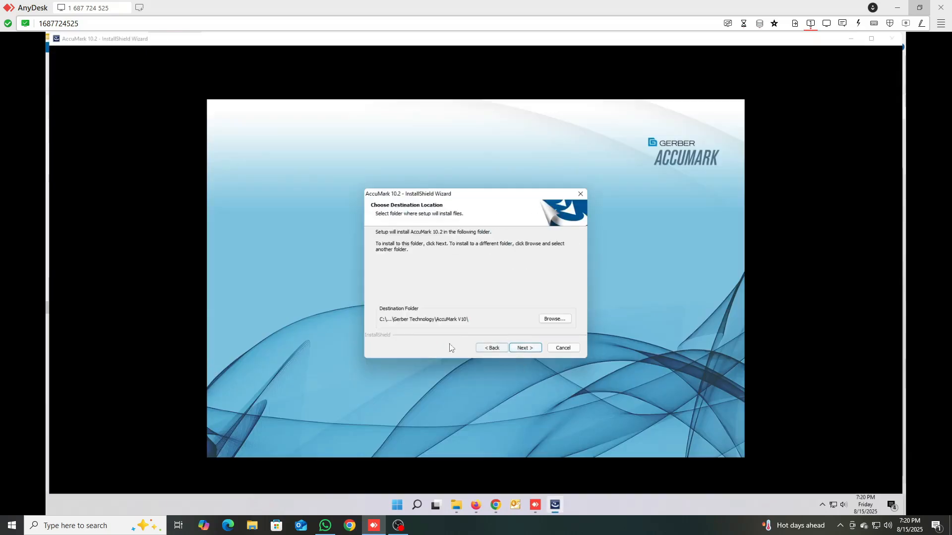
left_click(528, 347)
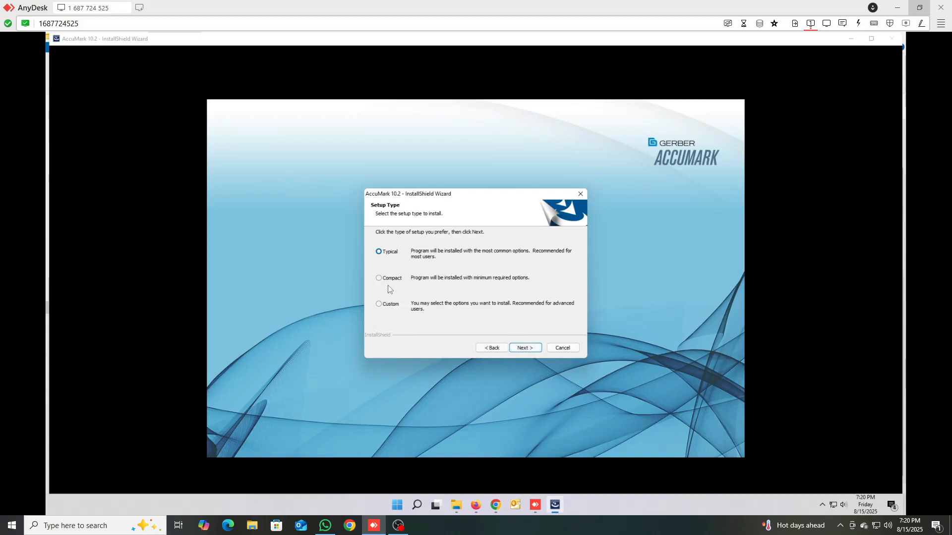
left_click(387, 278)
left_click(525, 348)
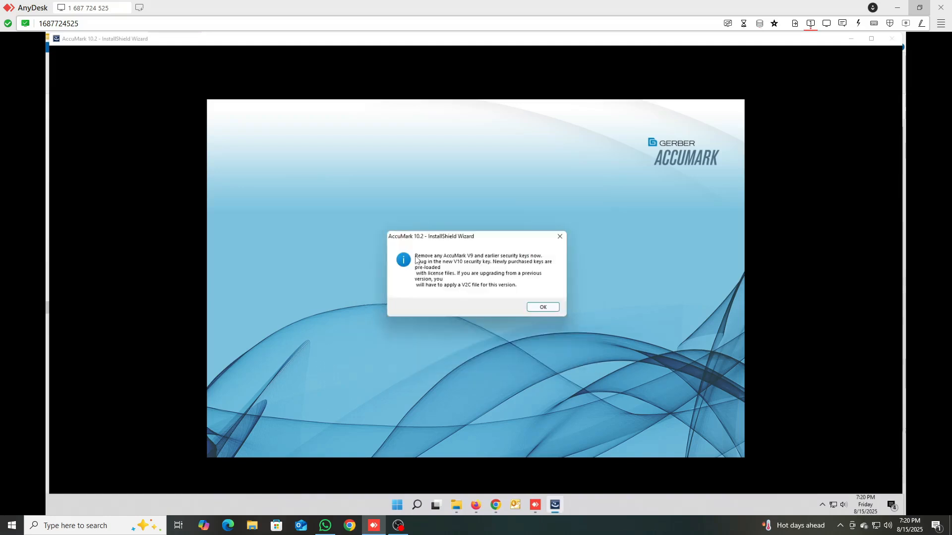
Step: Finish the AccuMark 10.2 installation without viewing the release notes or the what's new documentation
left_click(540, 308)
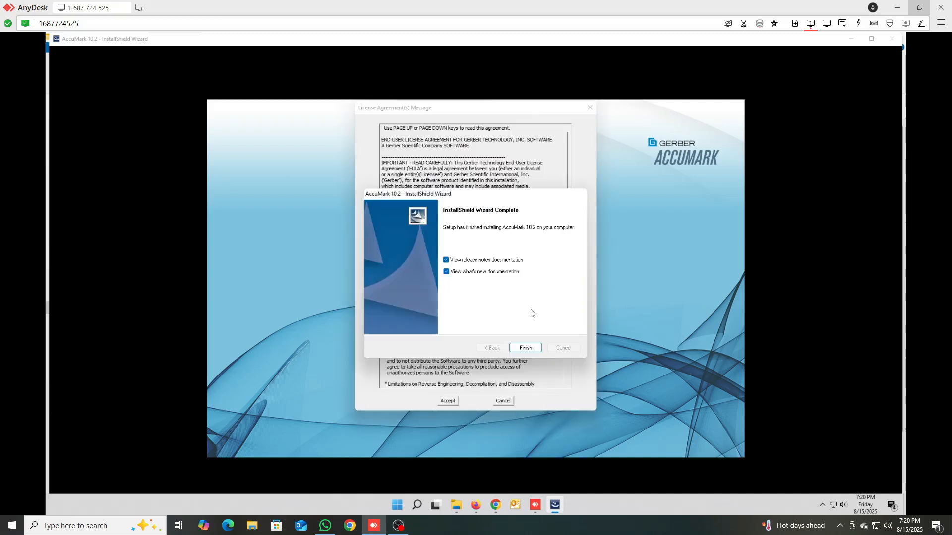
left_click(461, 261)
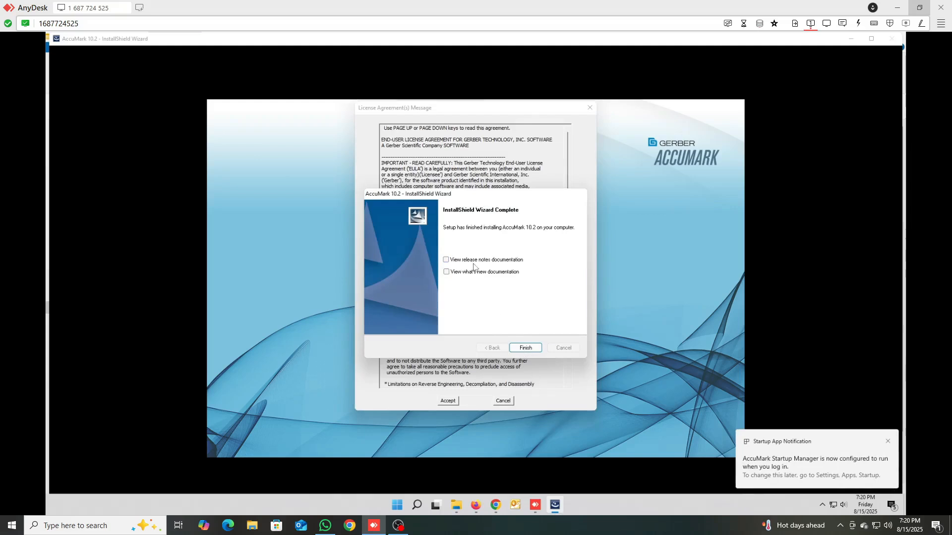
left_click(526, 348)
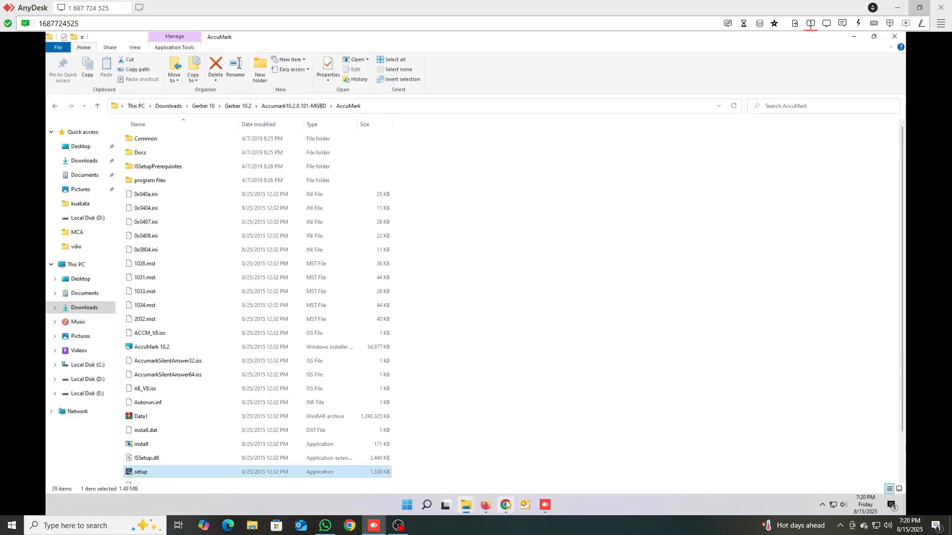
Step: Run the setup application as administrator from the AccuNest folder inside Accumark10.2.0.101-MGBD
mouse_move(544, 507)
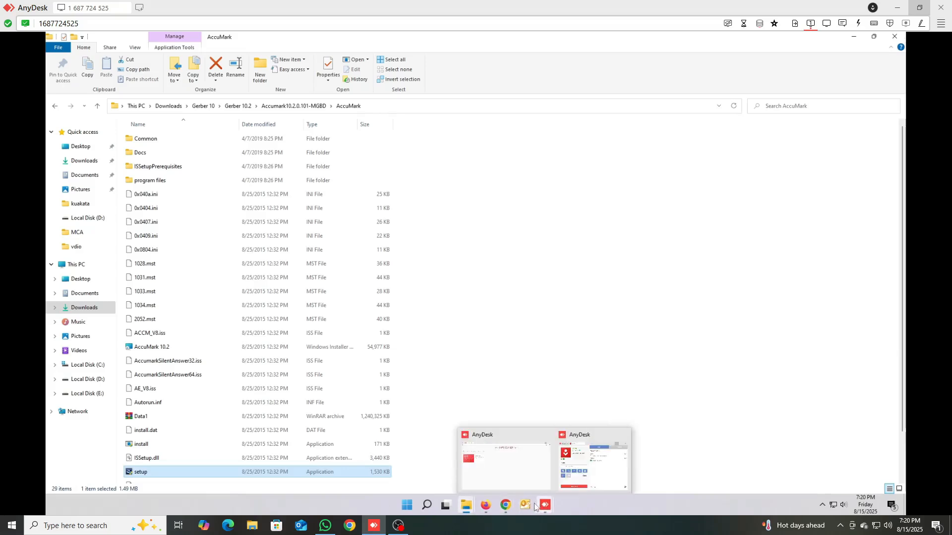
scroll(330, 340, "down", 2)
scroll(340, 344, "up", 2)
left_click(98, 106)
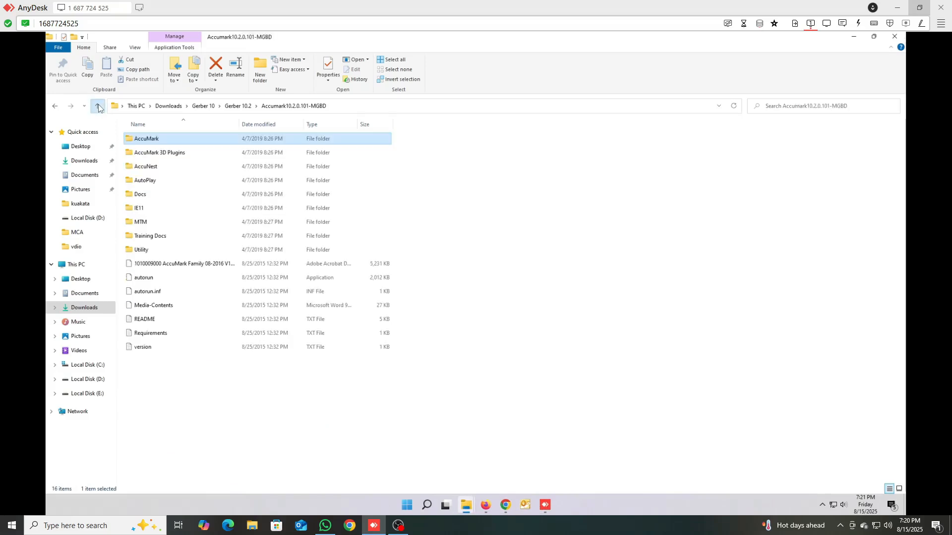
left_click(97, 107)
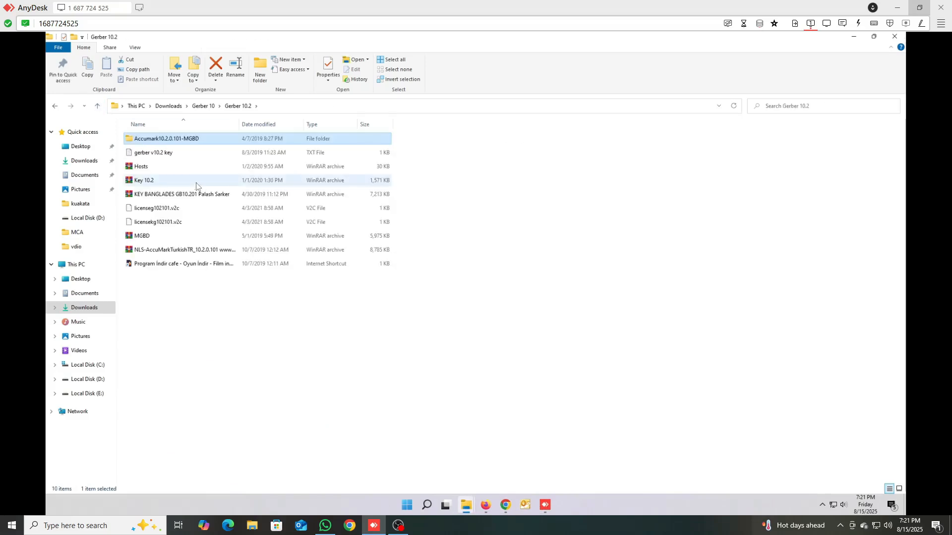
double_click(179, 139)
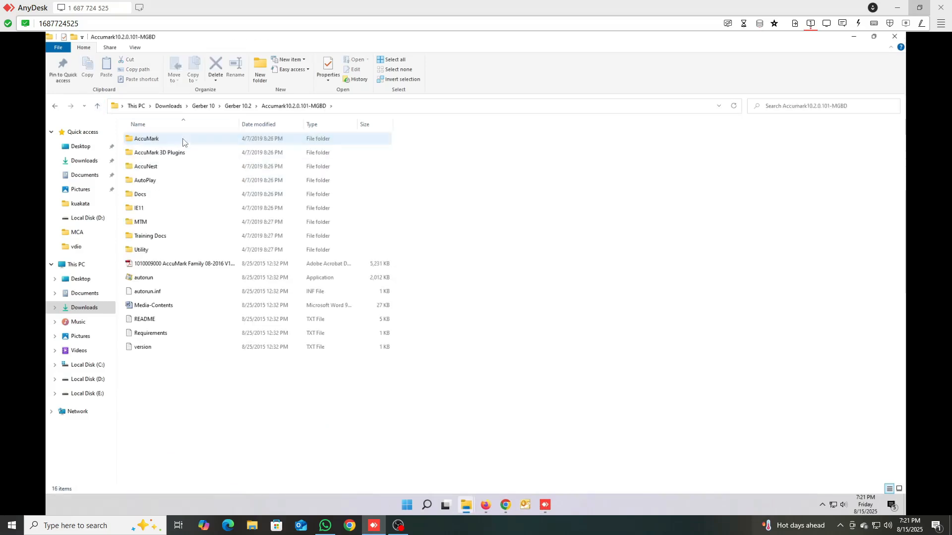
double_click(157, 171)
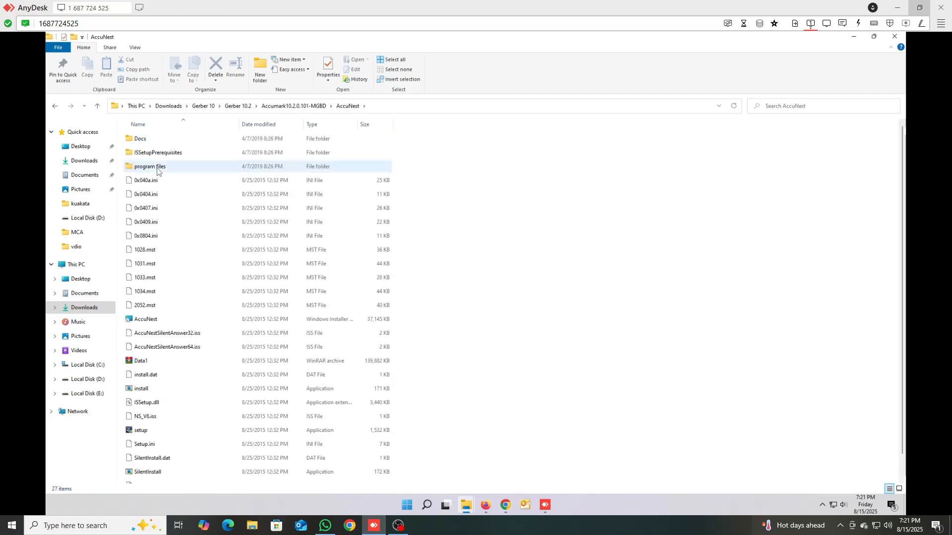
scroll(213, 329, "down", 1)
right_click(152, 409)
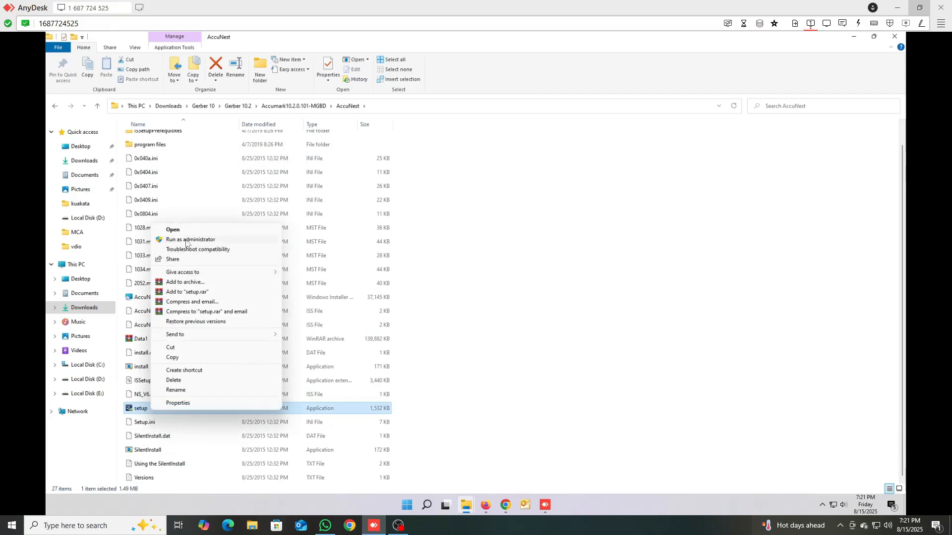
left_click(190, 240)
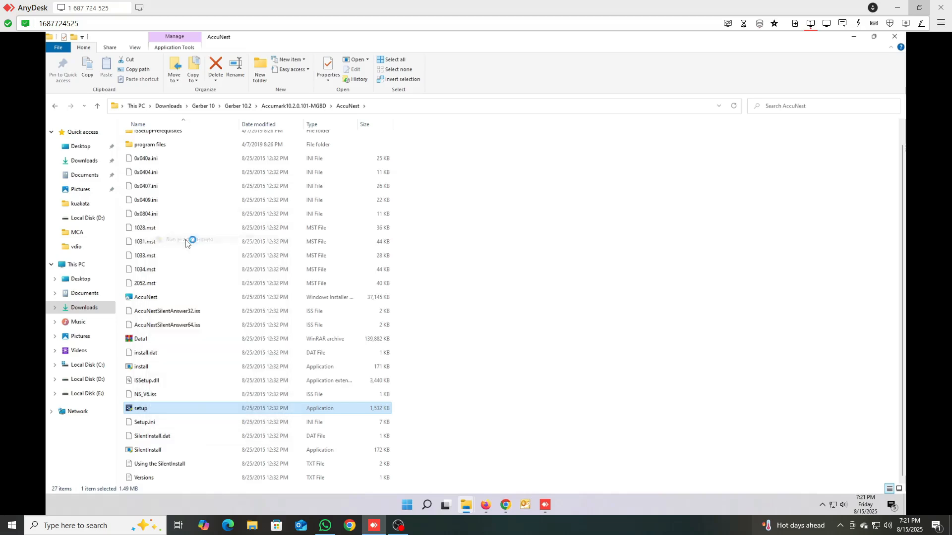
Step: Install Sentinel Protection Installer 7.6.7 with its license accepted, the Complete setup type and no firewall changes
left_click(524, 338)
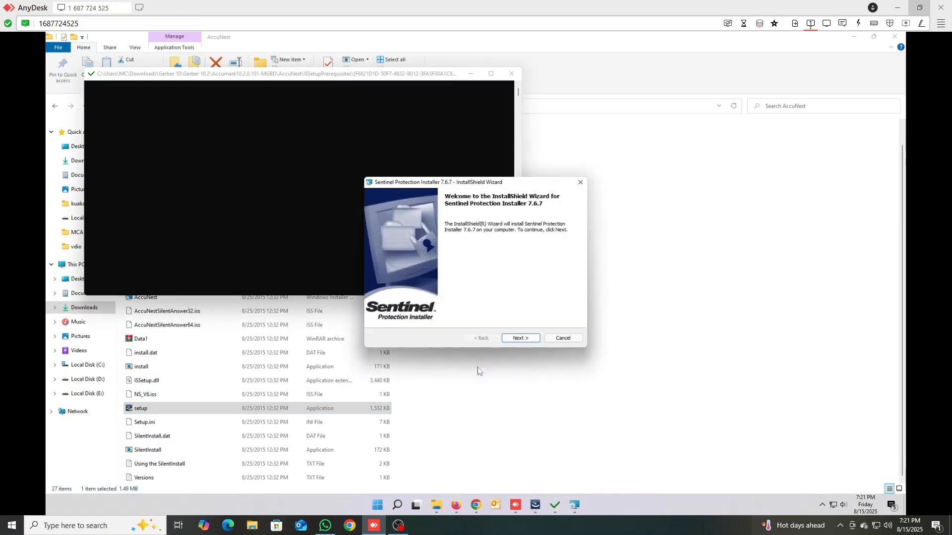
left_click(520, 338)
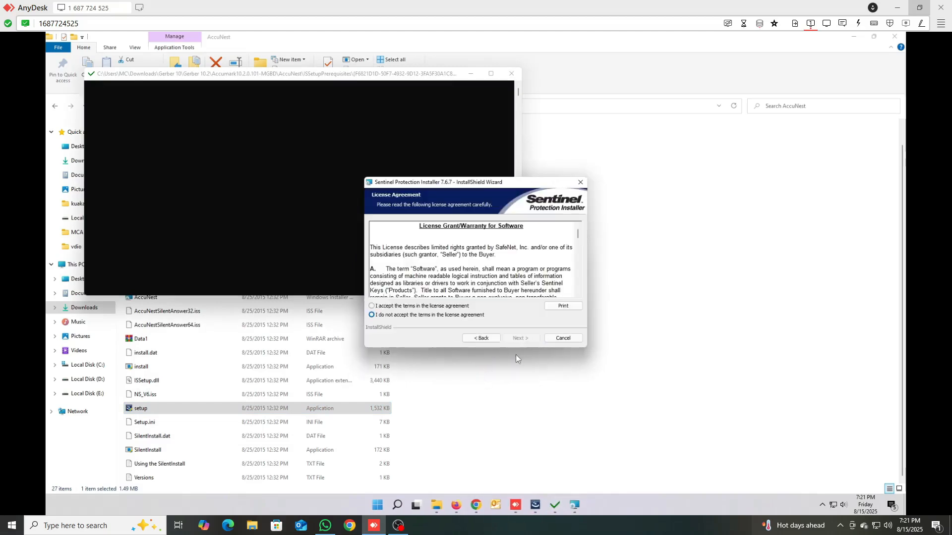
left_click(405, 307)
left_click(521, 339)
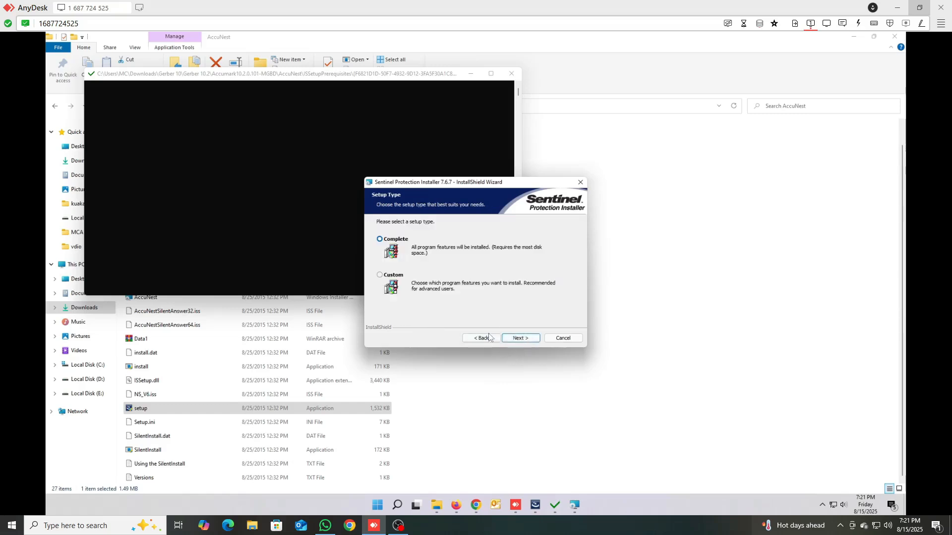
left_click(522, 340)
left_click(525, 339)
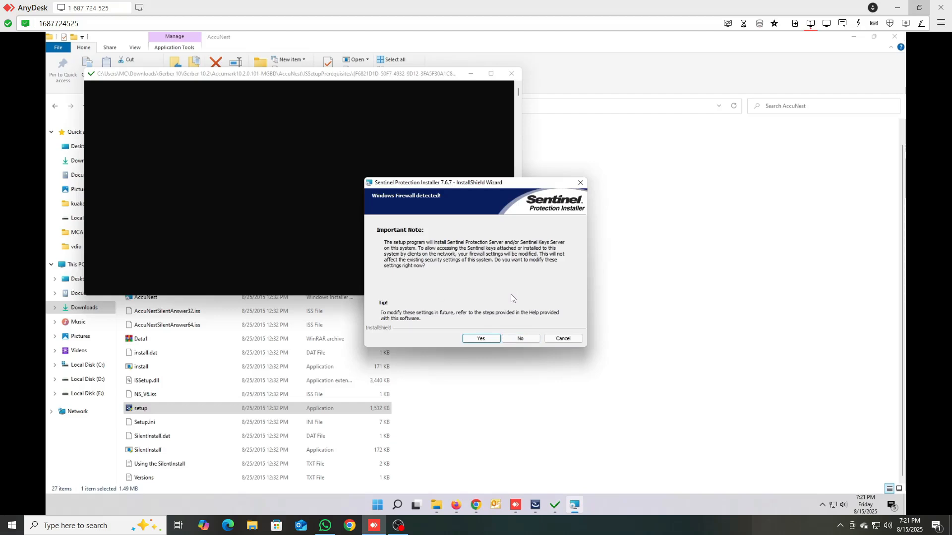
left_click(526, 340)
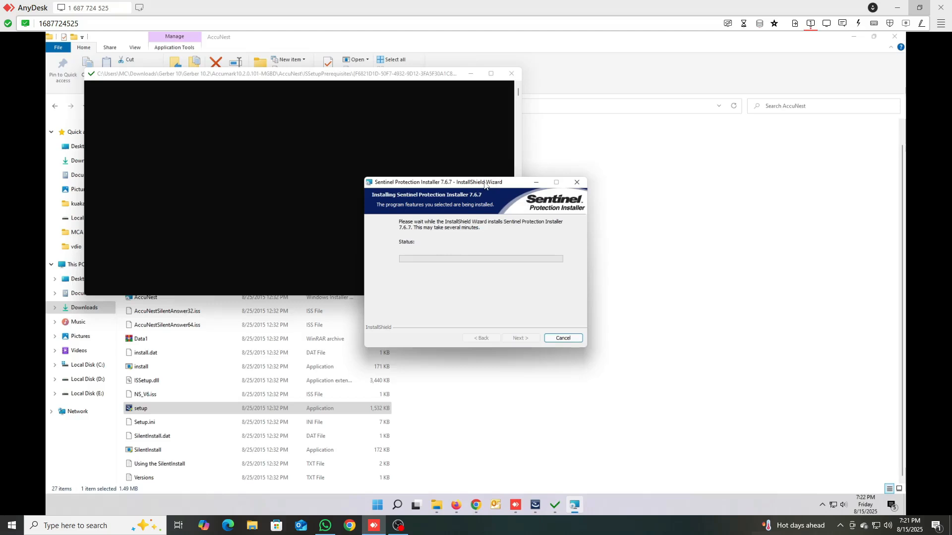
left_click(520, 339)
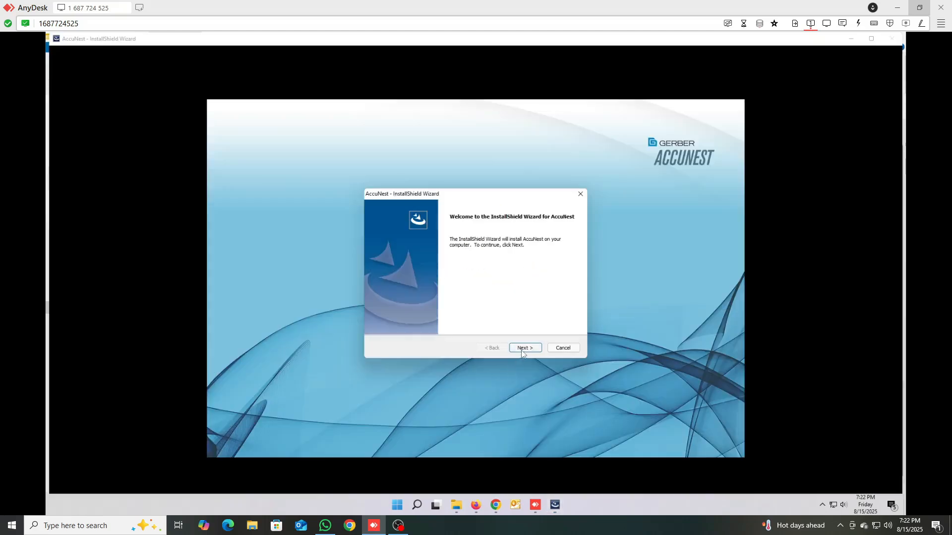
Step: Configure the AccuNest installation as Professional Edition in the default folder, with the Complete AccuNest setup type and desktop icons
left_click(523, 348)
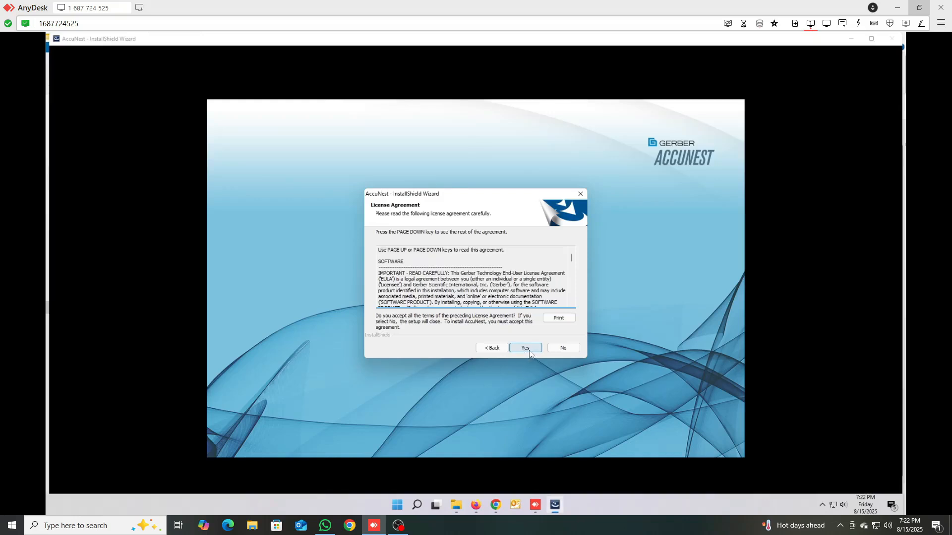
left_click(526, 349)
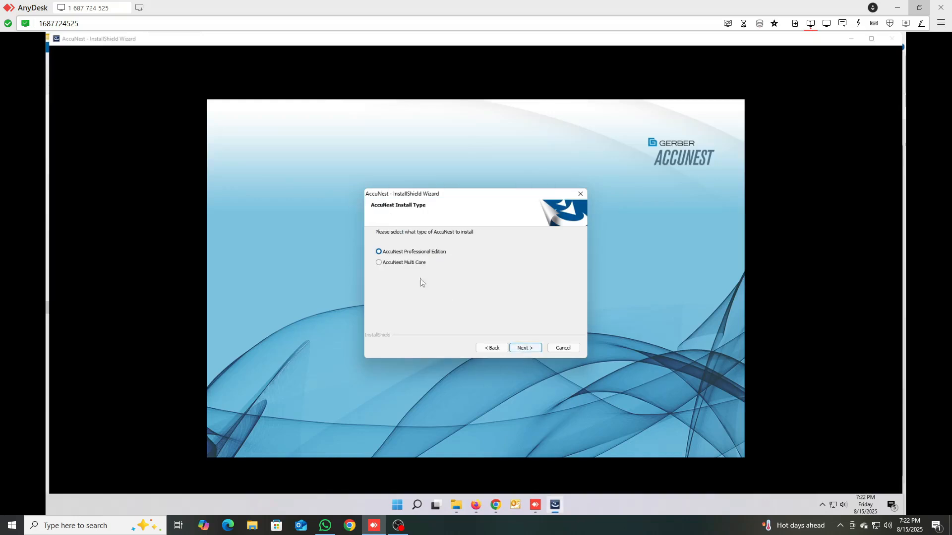
left_click(529, 350)
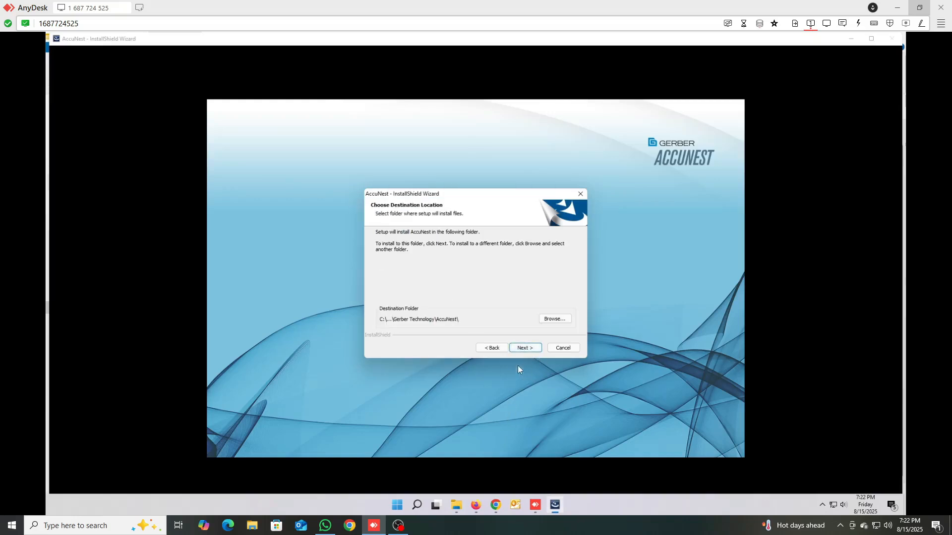
left_click(524, 348)
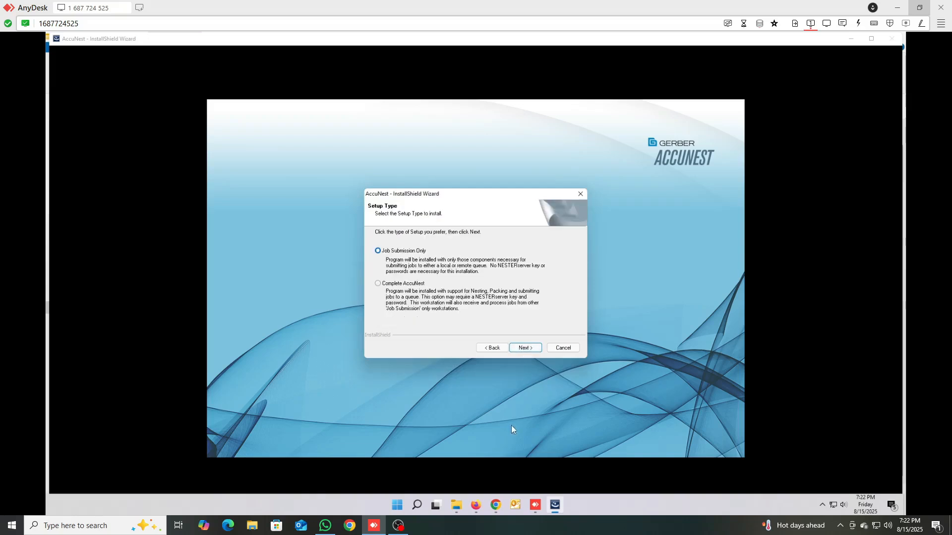
left_click(389, 286)
left_click(526, 348)
left_click(391, 255)
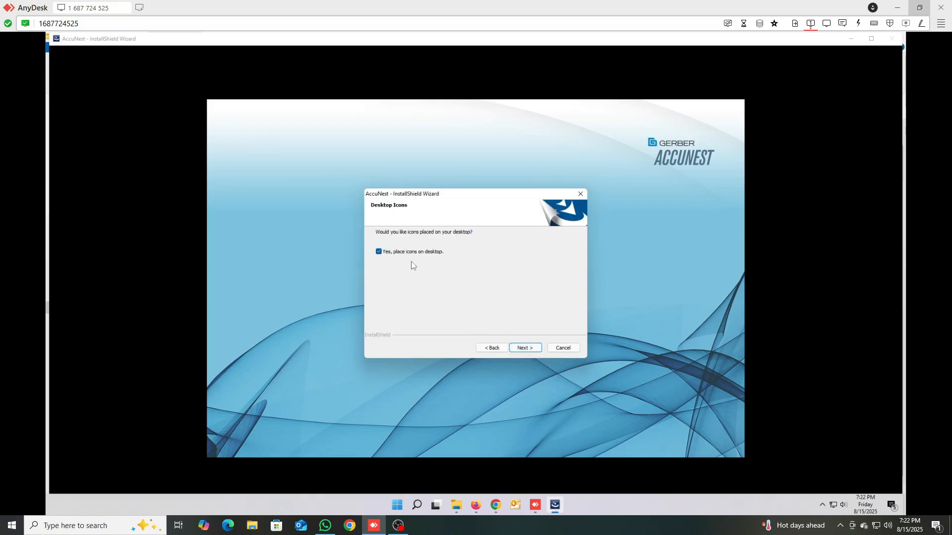
left_click(524, 348)
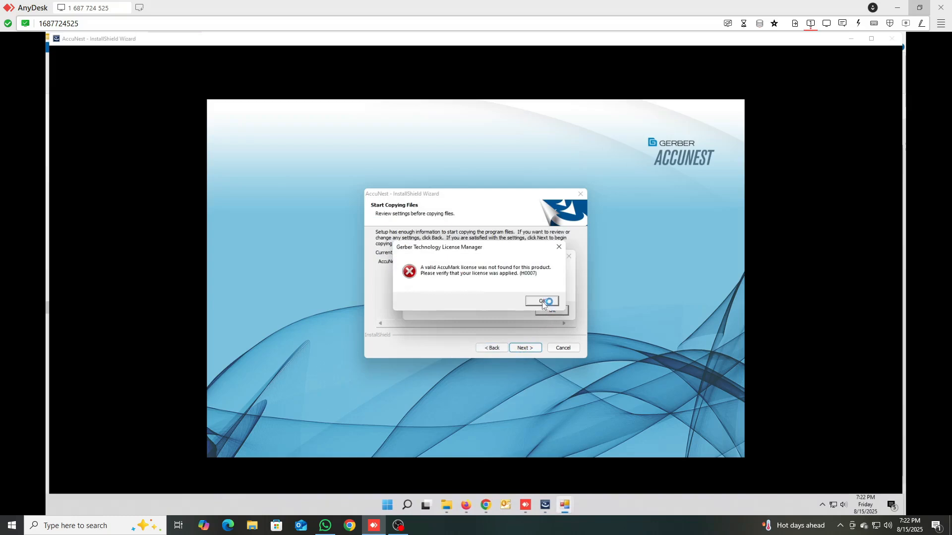
Step: Dismiss the license errors and complete the AccuNest installation without restarting the computer
left_click(543, 302)
left_click(552, 311)
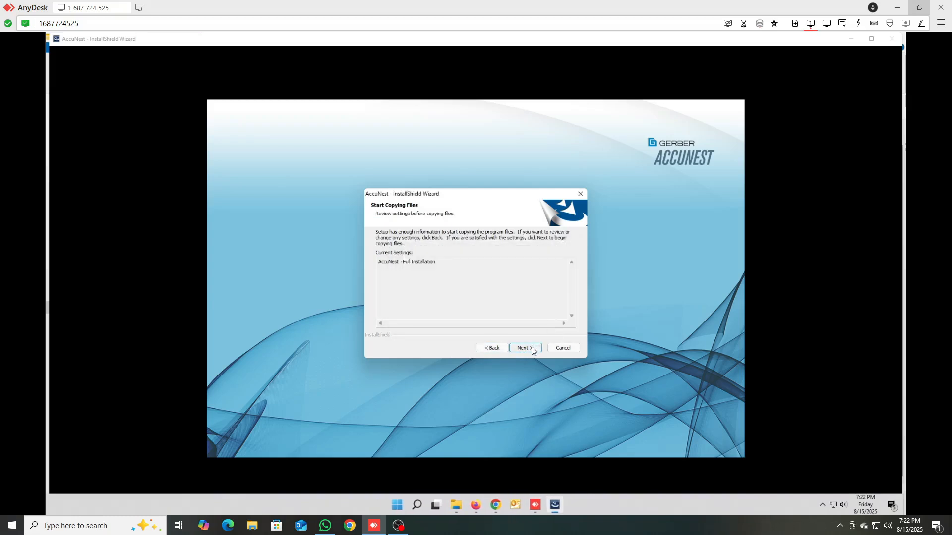
left_click(532, 349)
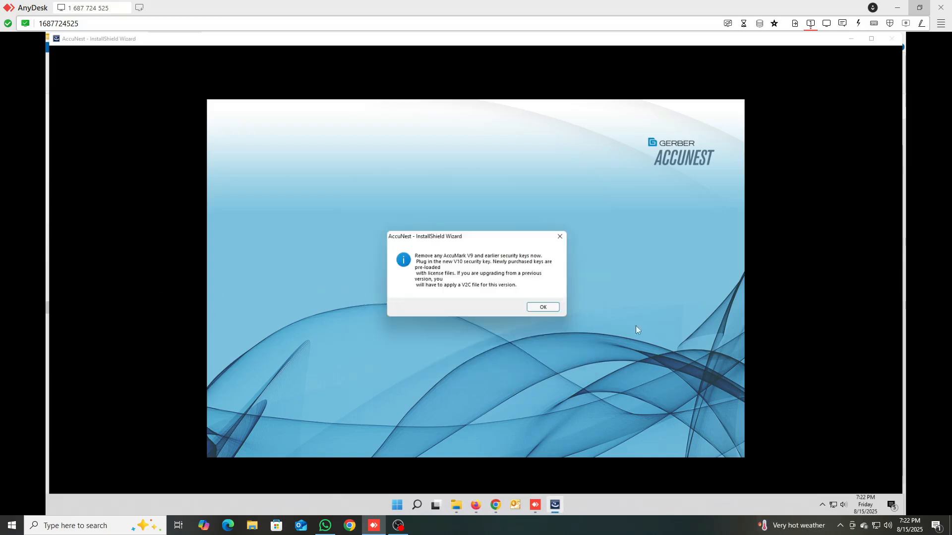
left_click(545, 308)
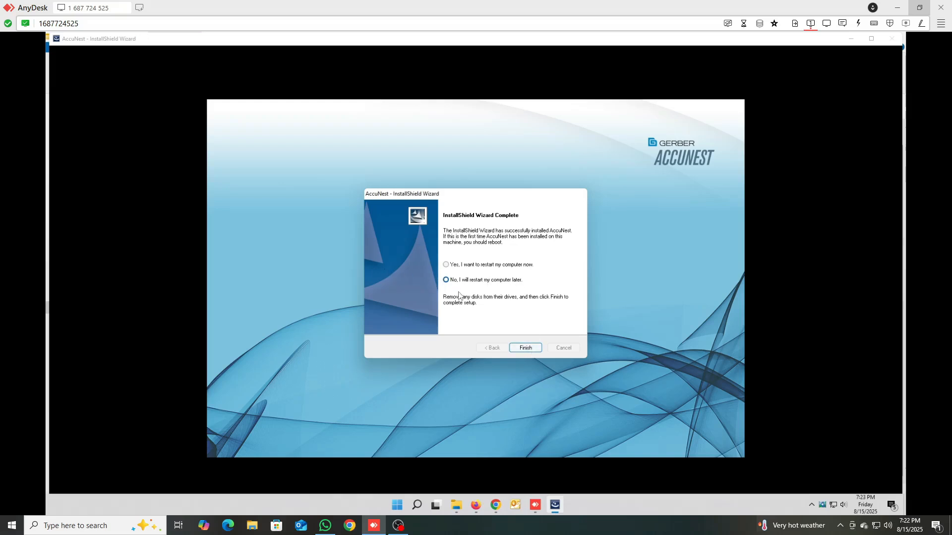
left_click(525, 348)
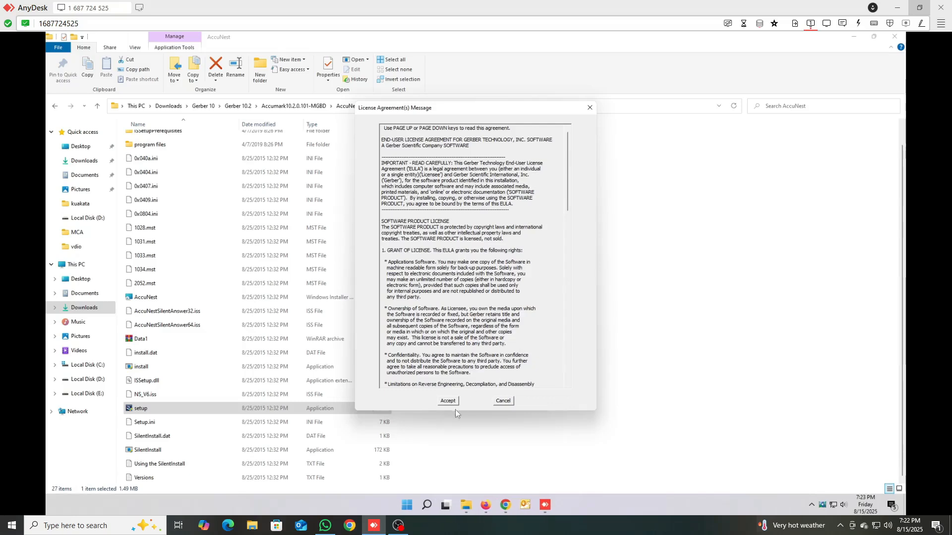
Step: Accept the Gerber Technology end-user license agreement and dismiss the License Manager errors
left_click(448, 402)
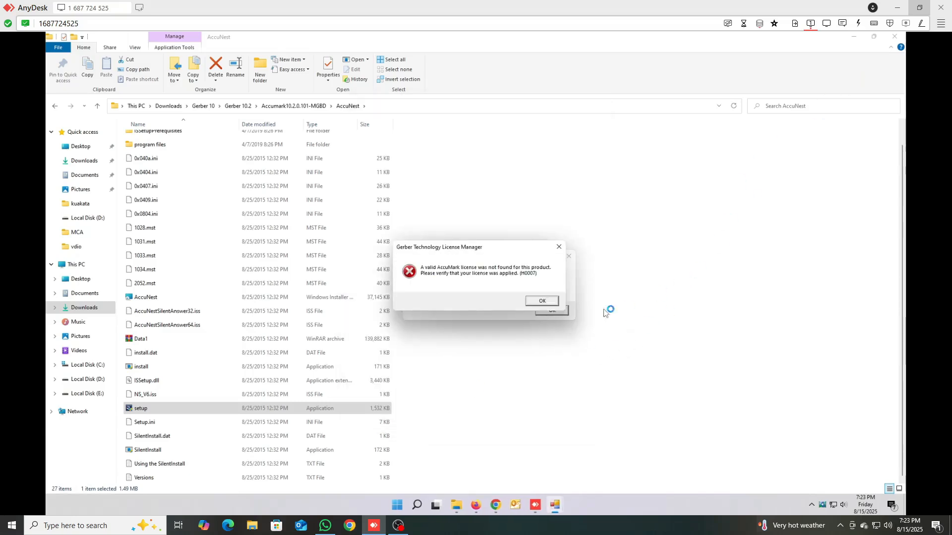
left_click(551, 304)
left_click(556, 312)
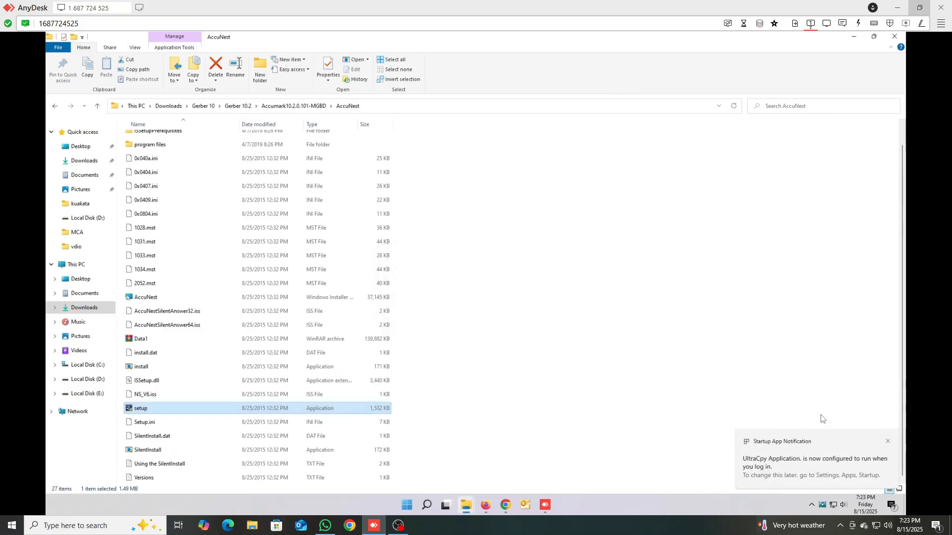
Step: Close the startup app notification and restore the AccuNest folder window to a smaller size, clear of the desktop icons
left_click(888, 441)
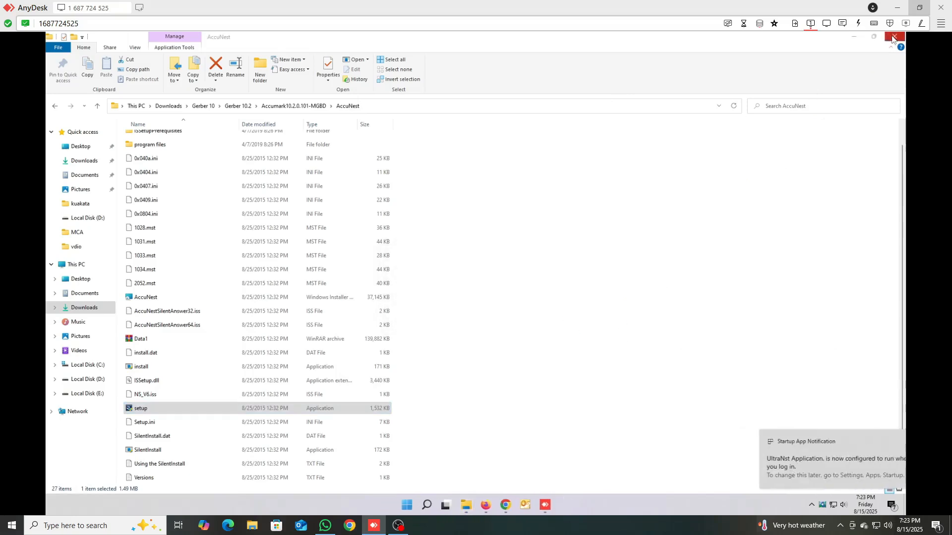
left_click(874, 37)
left_click_drag(632, 81, 808, 57)
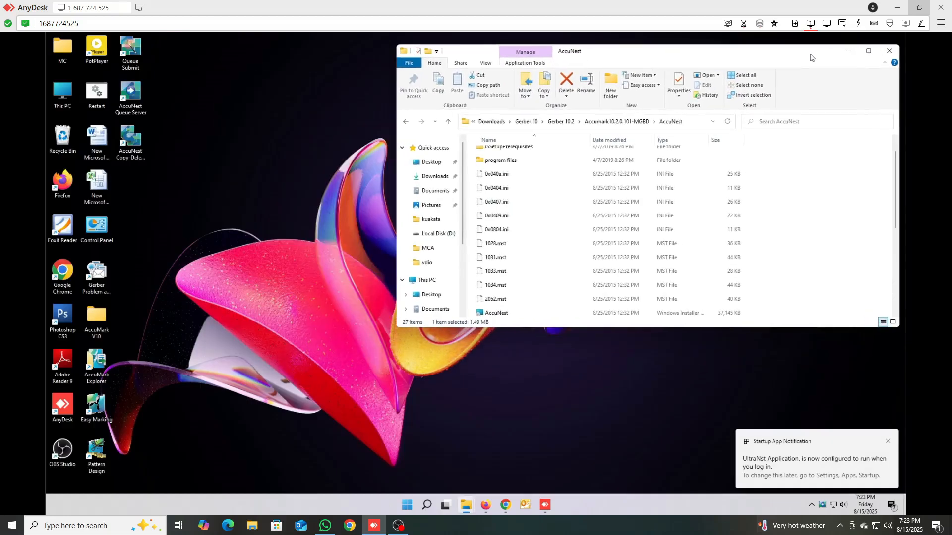
Step: Open the rt_settings folder on Local Disk (C:) and narrow its window to fit beside the AccuNest folder window
left_click(59, 100)
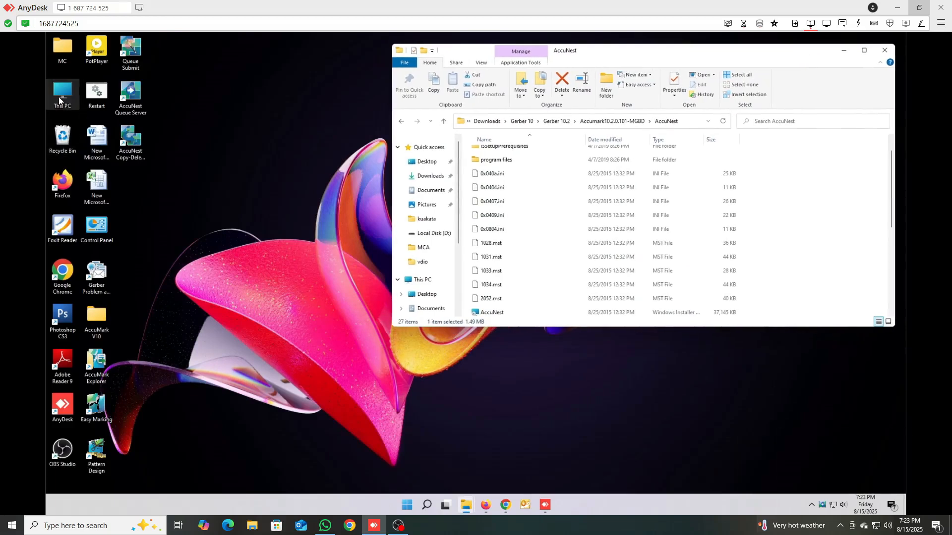
double_click(59, 98)
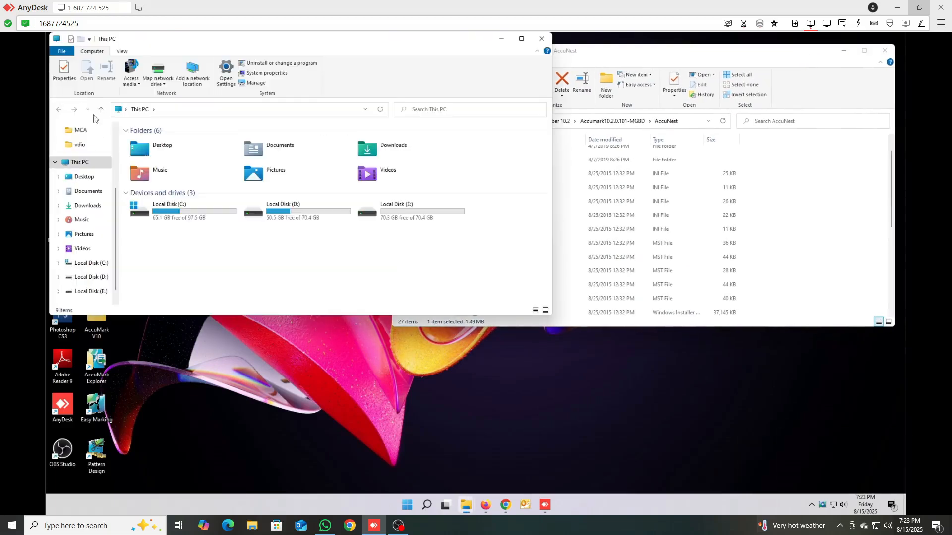
double_click(179, 212)
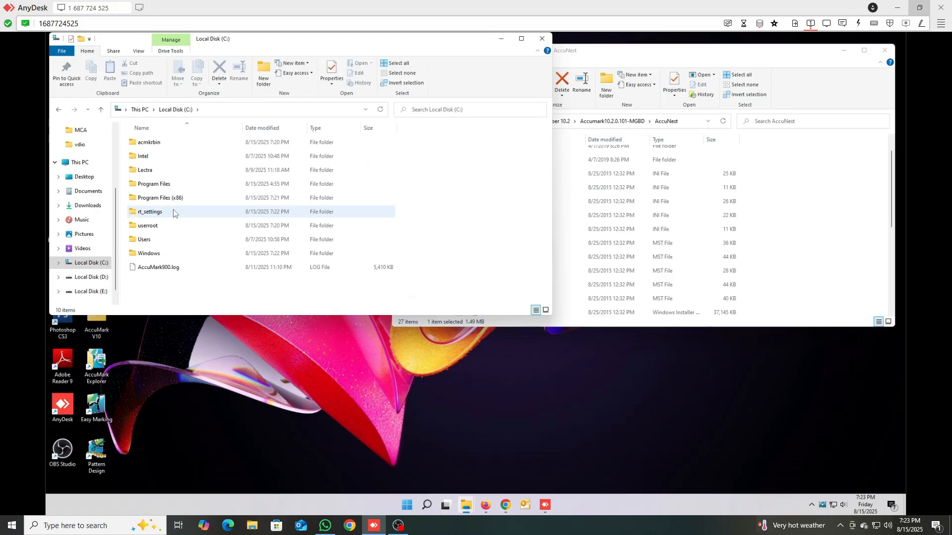
double_click(173, 212)
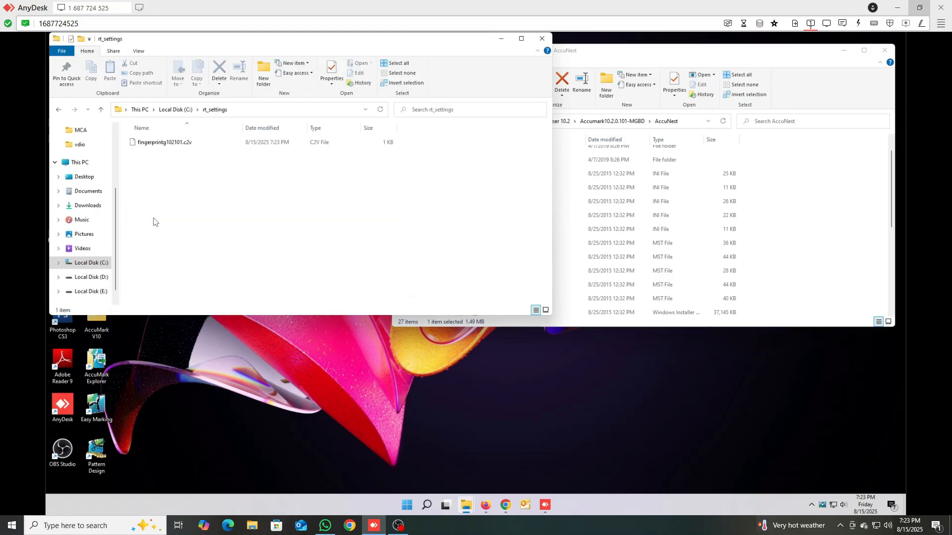
left_click_drag(553, 154, 393, 165)
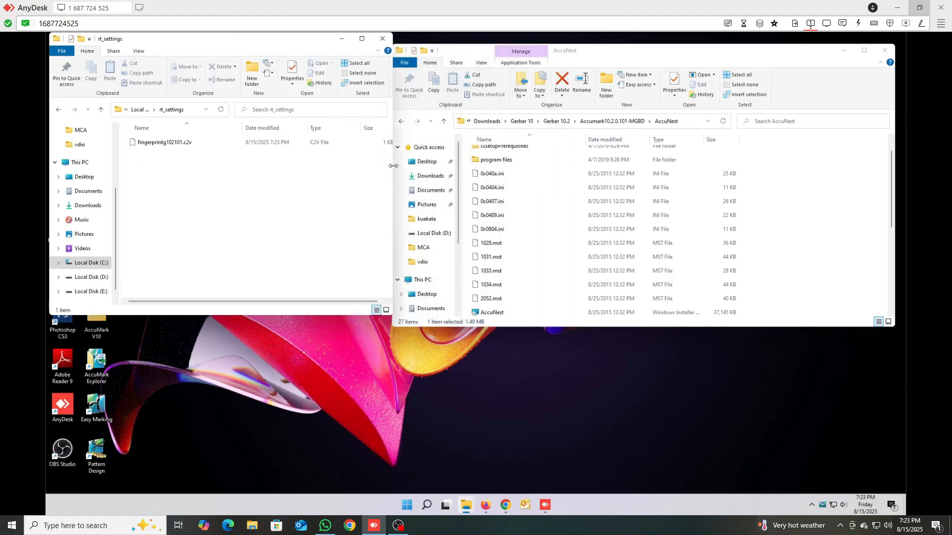
Step: Go back up to the Gerber 10.2 folder in the enlarged window and extract the Hosts archive into its own Hosts folder
left_click_drag(777, 327, 776, 447)
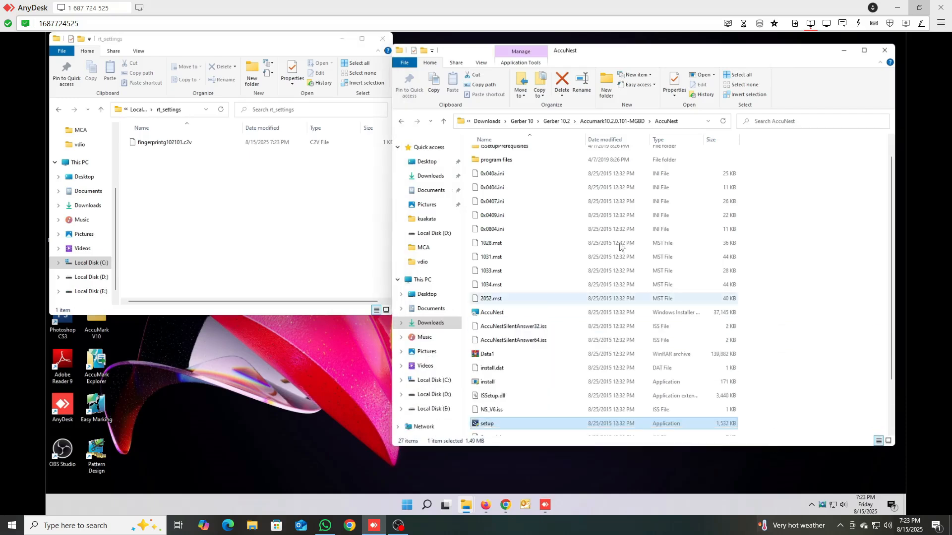
left_click(443, 122)
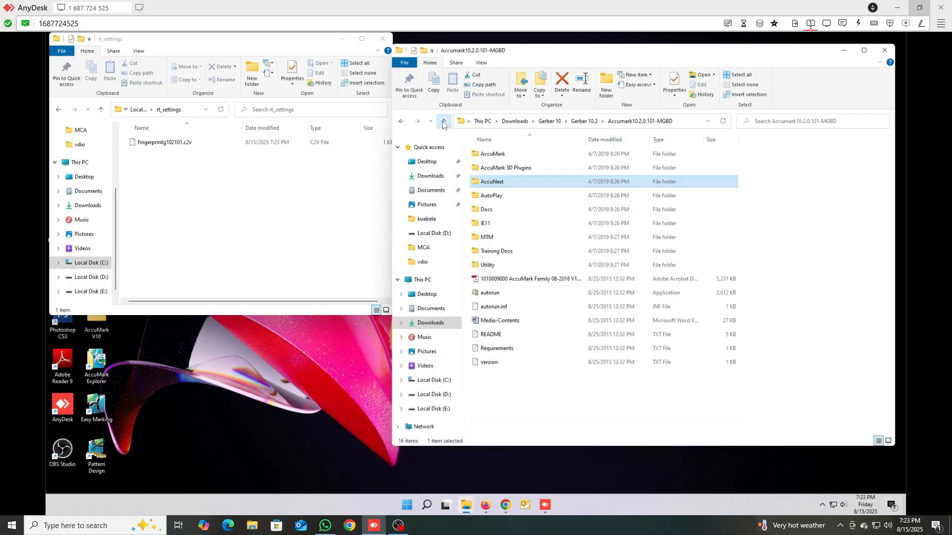
left_click(443, 122)
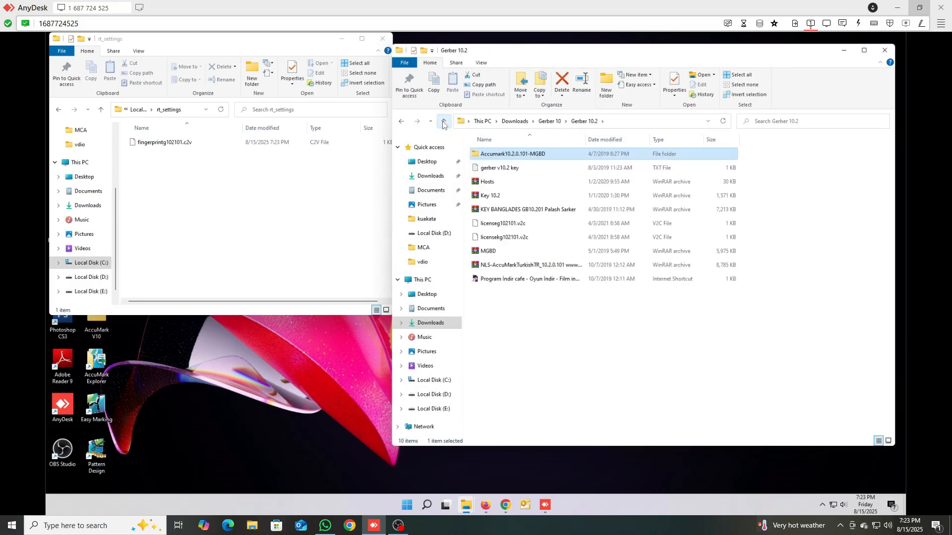
right_click(493, 184)
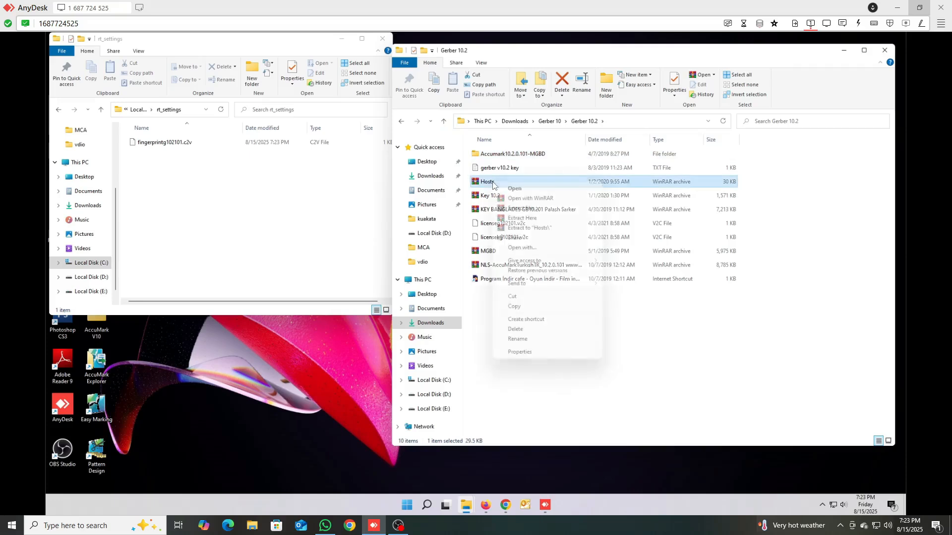
left_click(520, 208)
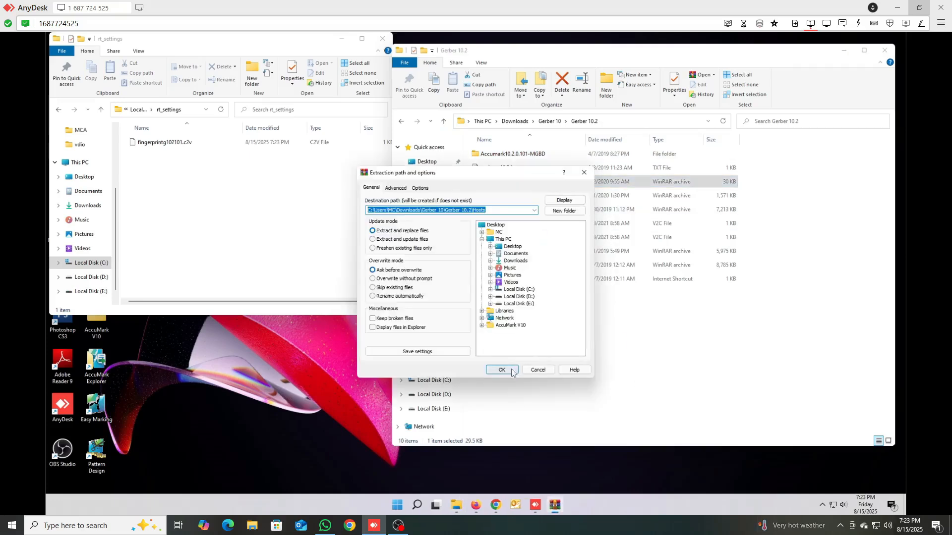
left_click(502, 370)
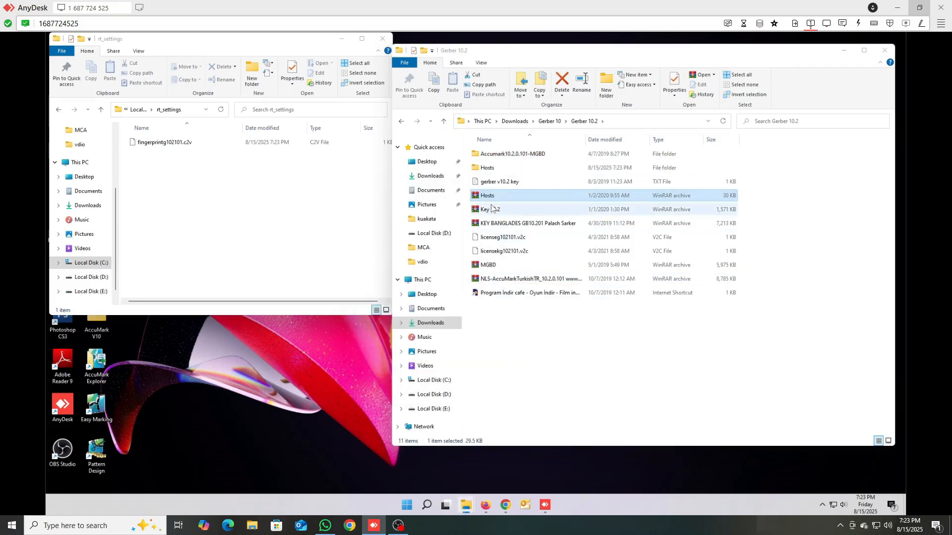
Step: Extract the Key 10.2 and KEY BANGLADES GB10.201 archives into folders of the same names within Gerber 10.2
left_click(494, 212)
right_click(493, 215)
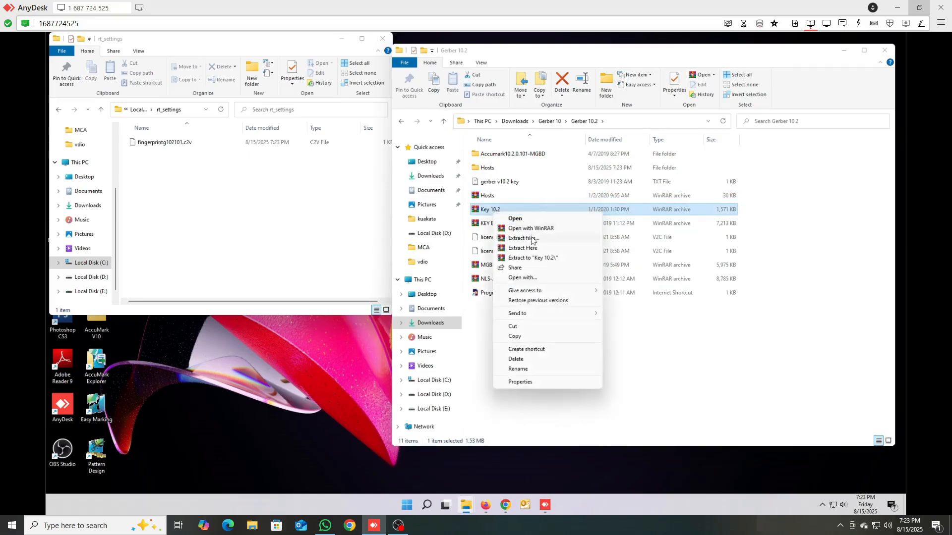
left_click(532, 239)
left_click(505, 368)
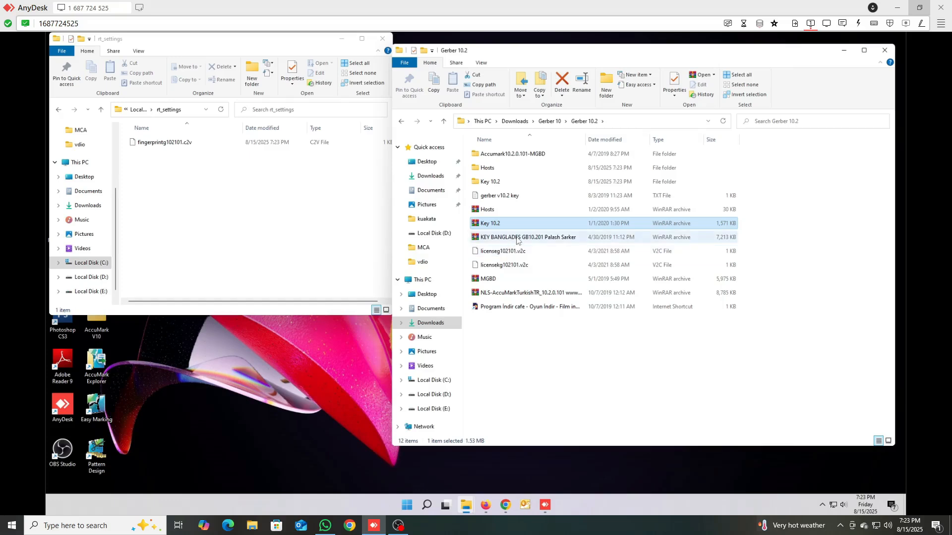
right_click(527, 239)
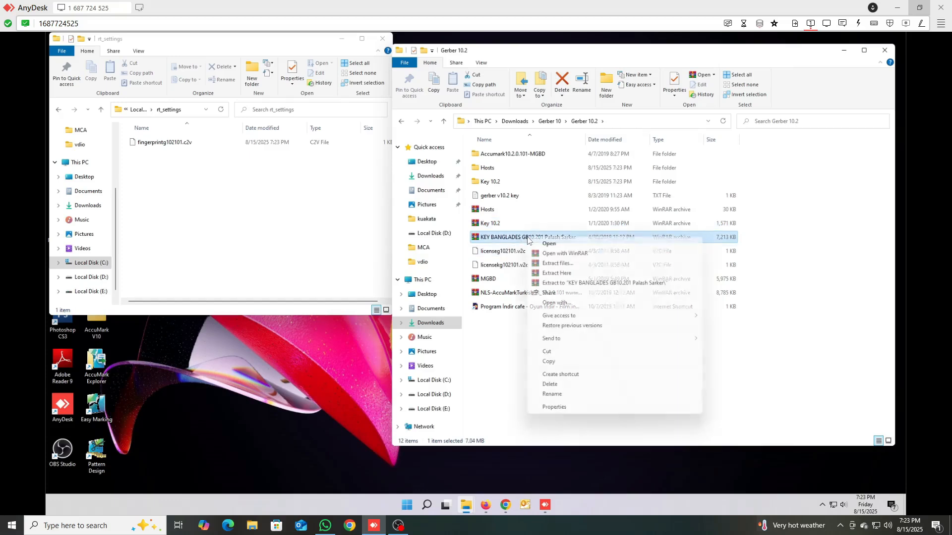
left_click(557, 263)
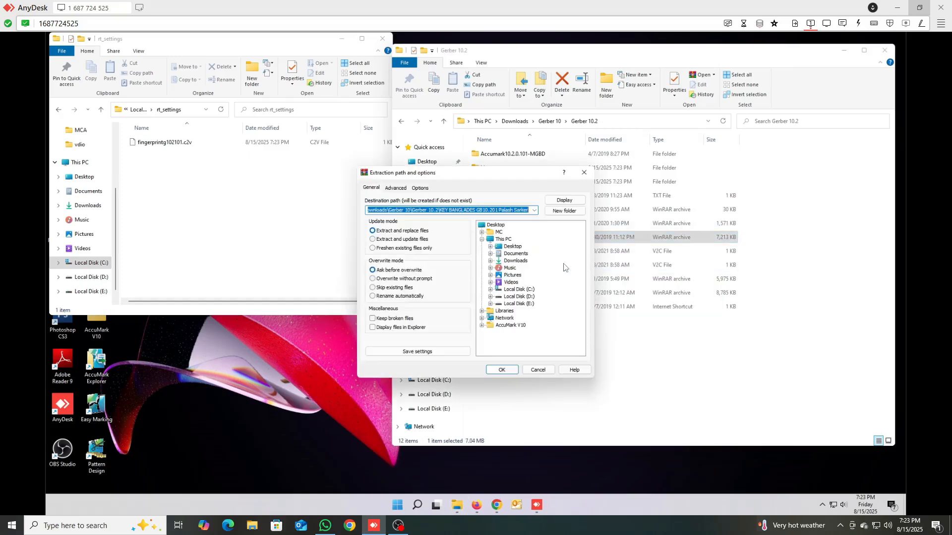
left_click(498, 368)
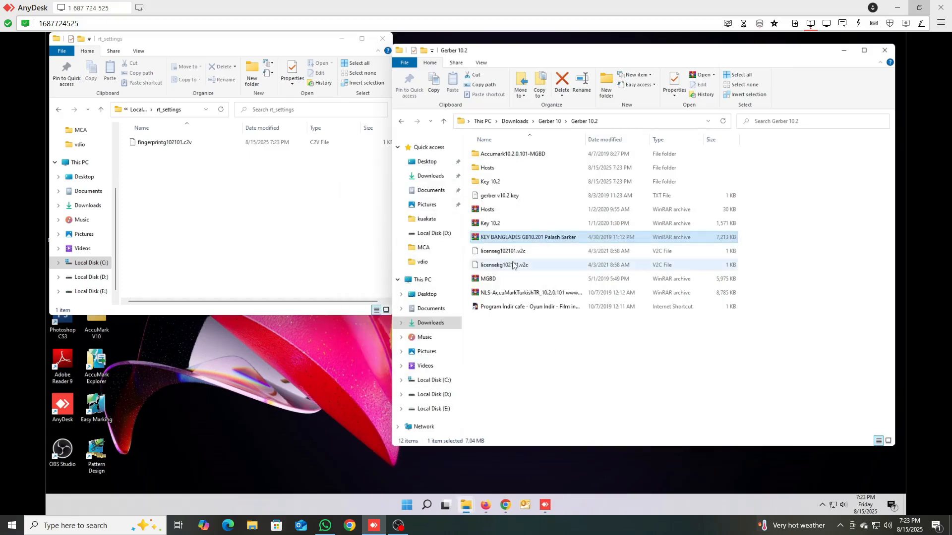
Step: Extract the MGBD archive into its own MGBD folder within Gerber 10.2
left_click(488, 293)
right_click(489, 293)
left_click(525, 312)
left_click(502, 370)
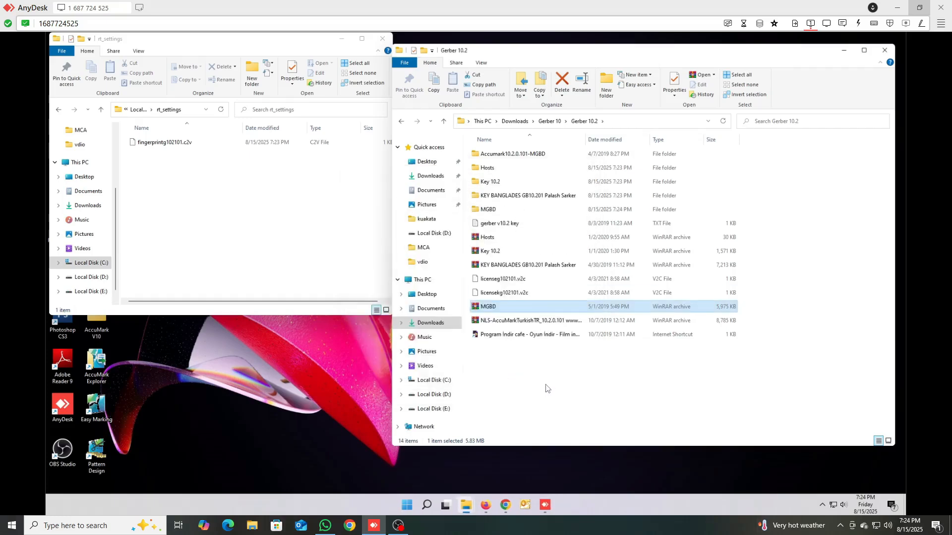
Step: Run MGBD.exe from the MGBD archive and turn off the Customer Name option in the License Generator
double_click(502, 309)
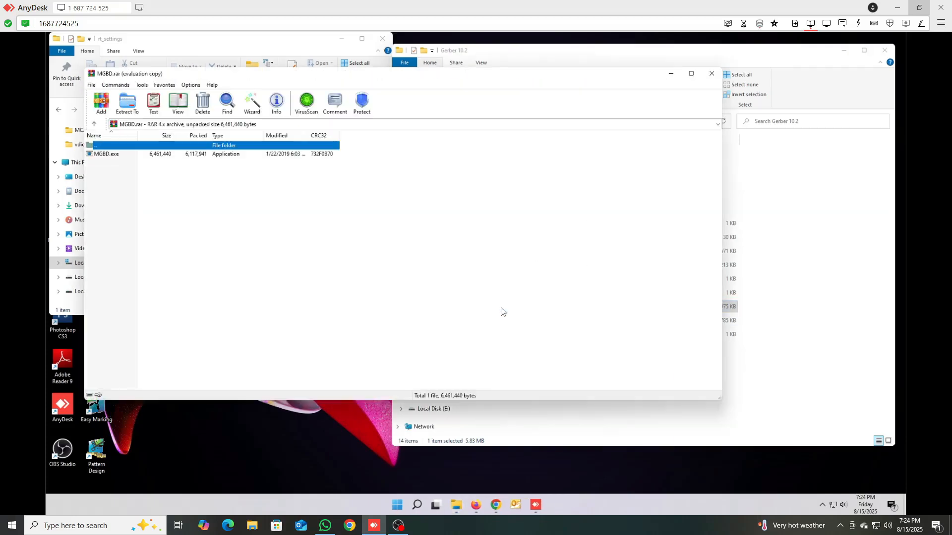
left_click(332, 242)
double_click(106, 155)
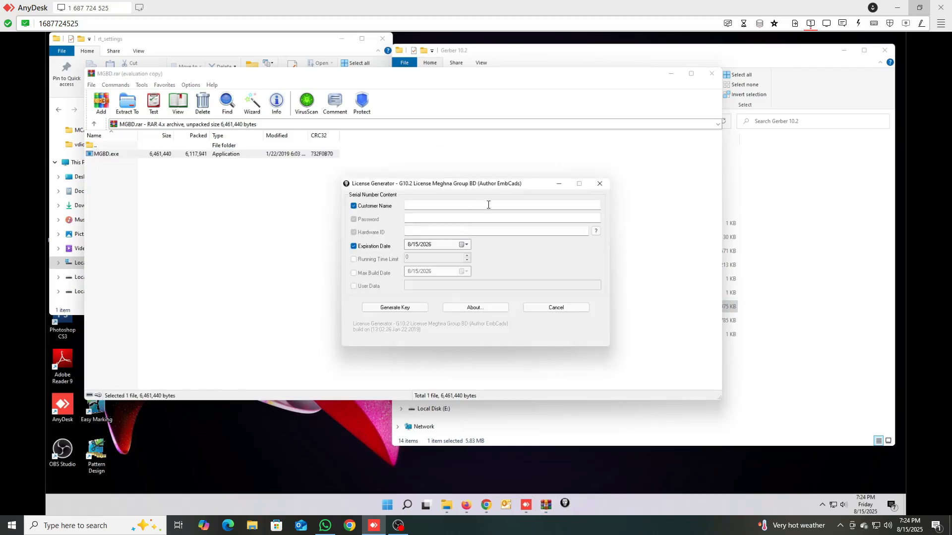
left_click(361, 207)
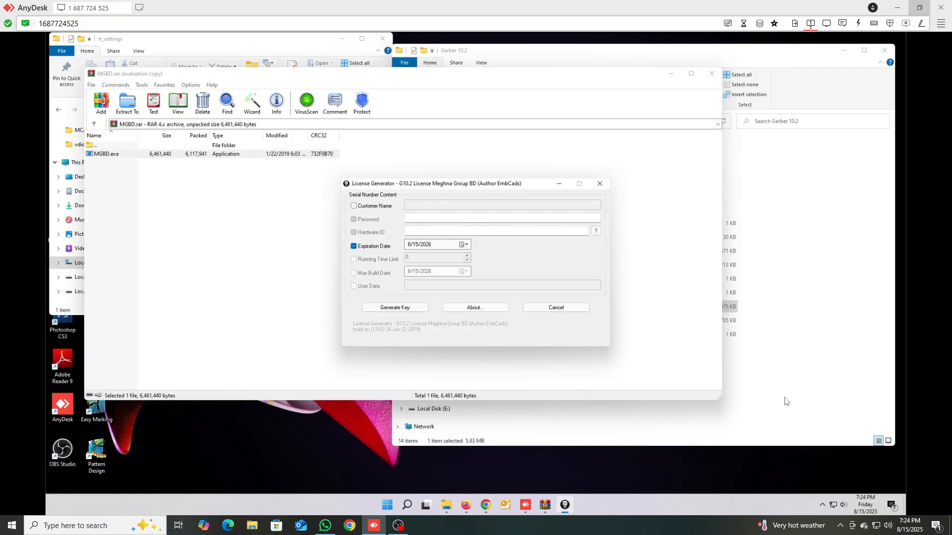
Step: Open fingerprintg102101.c2v from the rt_settings folder with Microsoft Word, without making Word the default app
left_click(68, 97)
left_click(147, 144)
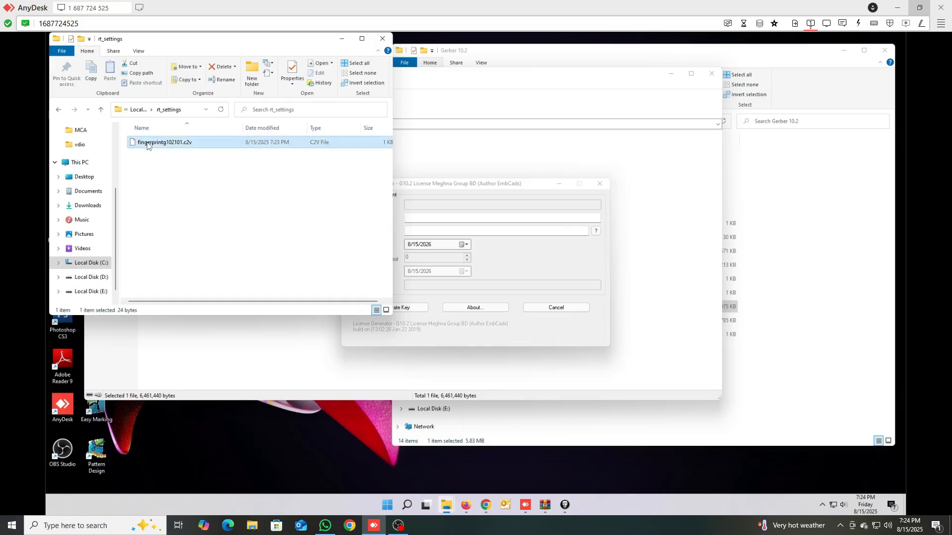
right_click(148, 143)
left_click(180, 157)
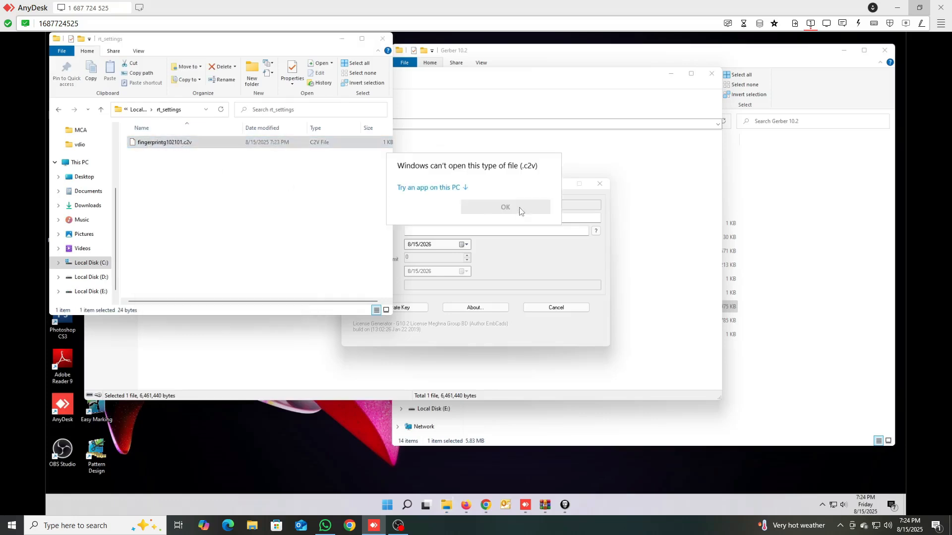
left_click(470, 189)
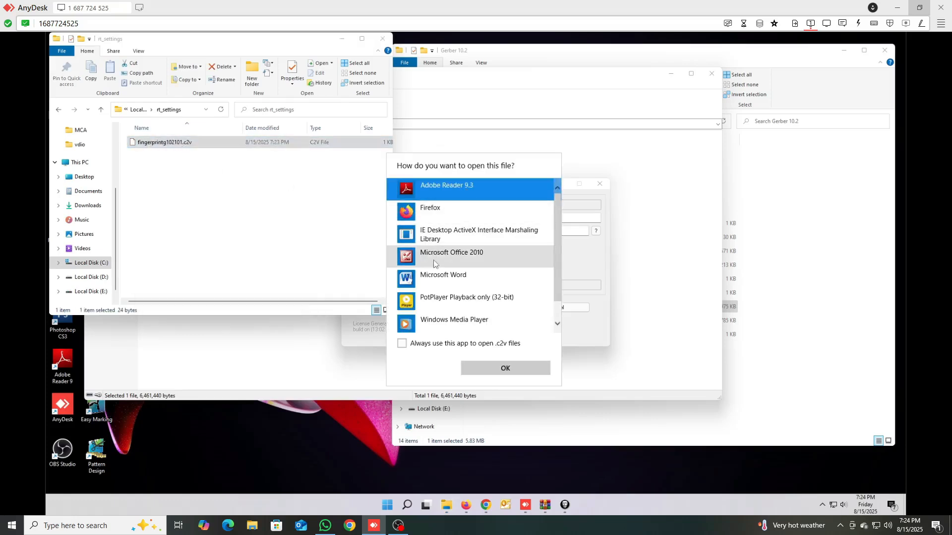
scroll(435, 292, "down", 1)
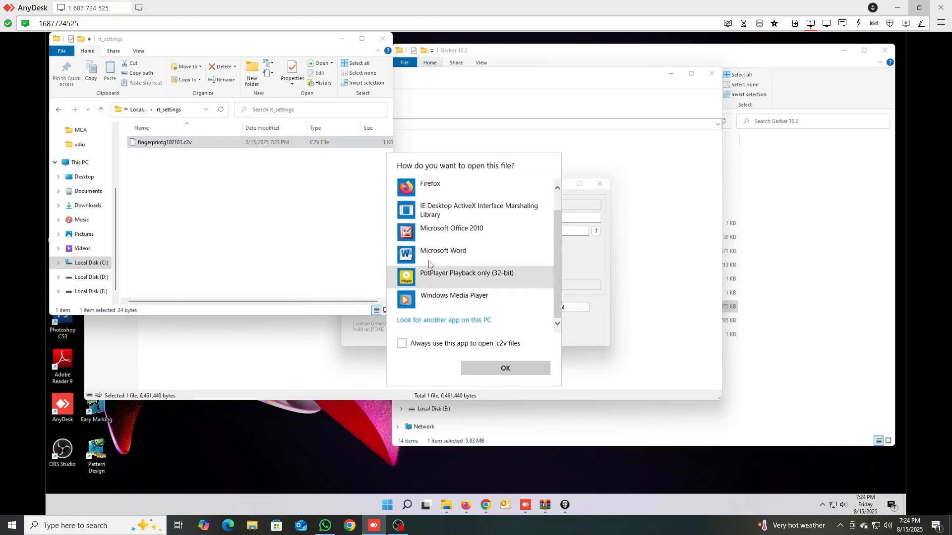
scroll(443, 255, "up", 1)
scroll(445, 270, "down", 1)
scroll(454, 290, "up", 1)
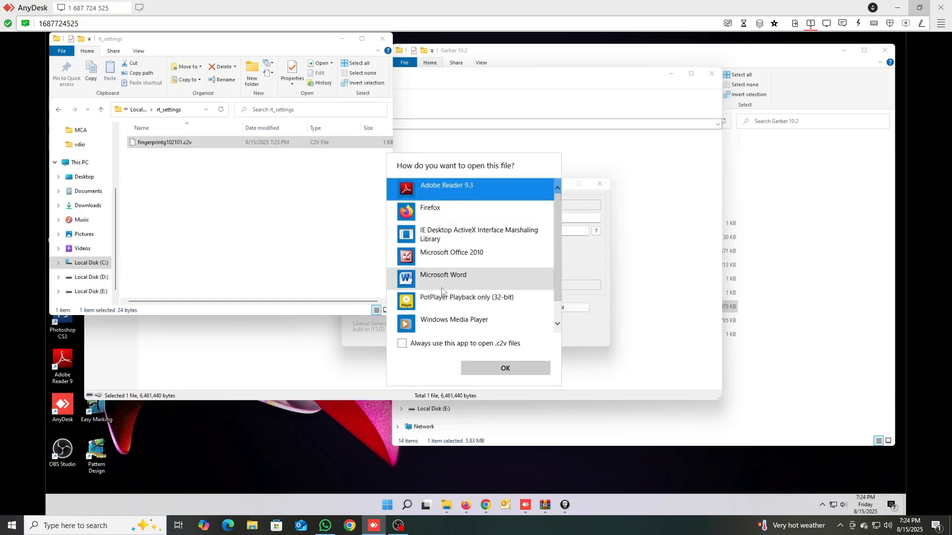
scroll(478, 280, "down", 1)
left_click(461, 254)
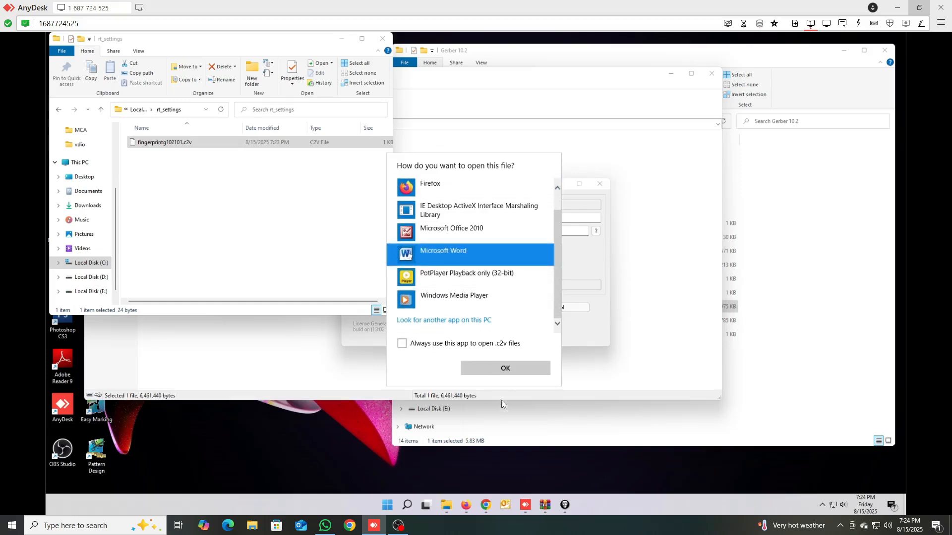
left_click(504, 371)
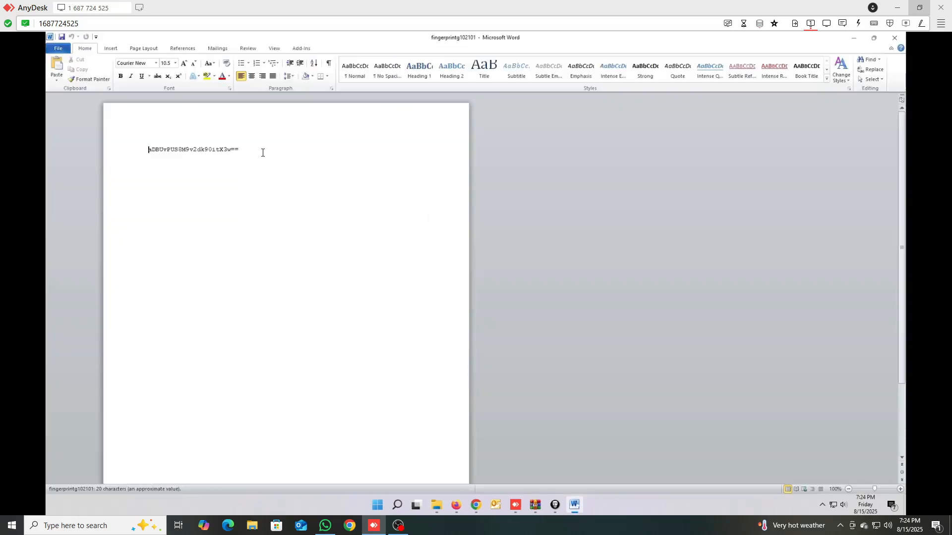
Step: Copy the whole fingerprint code from the Word document into the License Generator's Hardware ID field
key("ctrl+a")
right_click(202, 149)
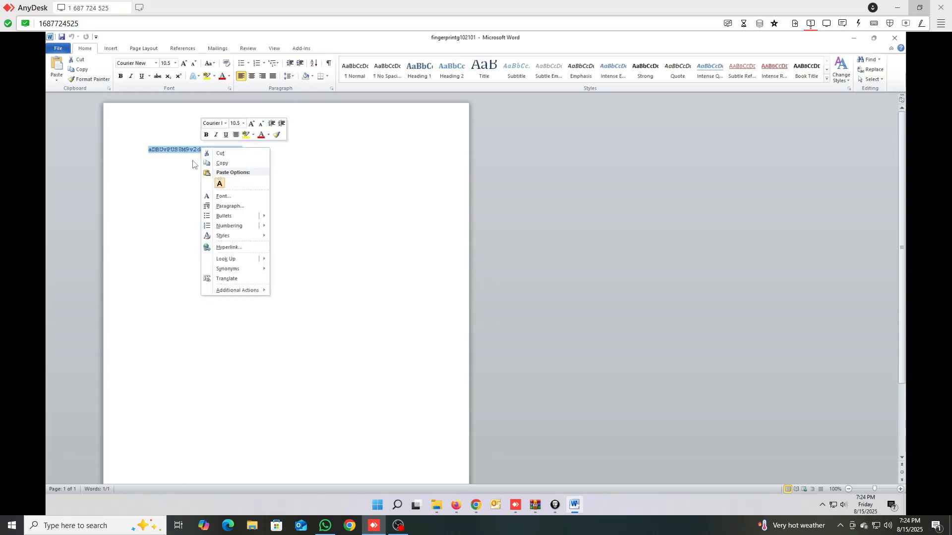
left_click(232, 162)
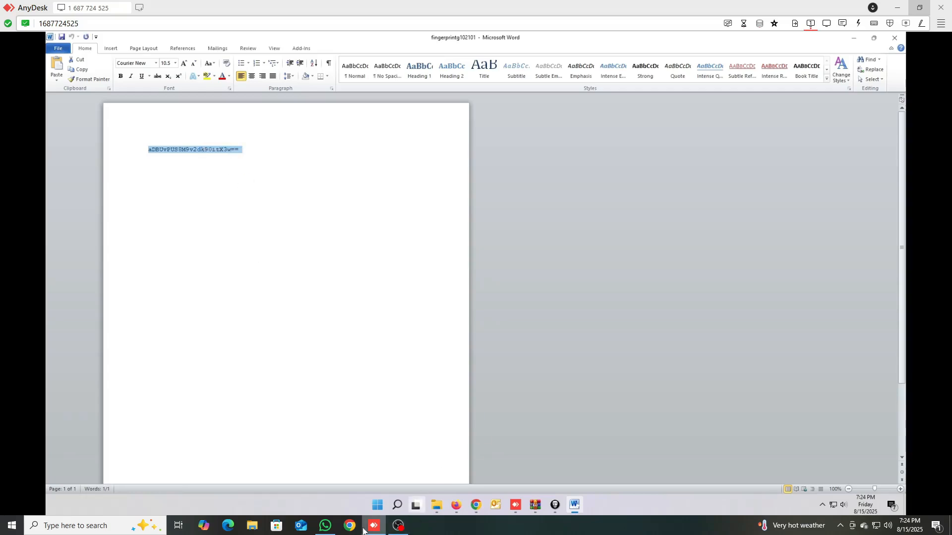
left_click(555, 505)
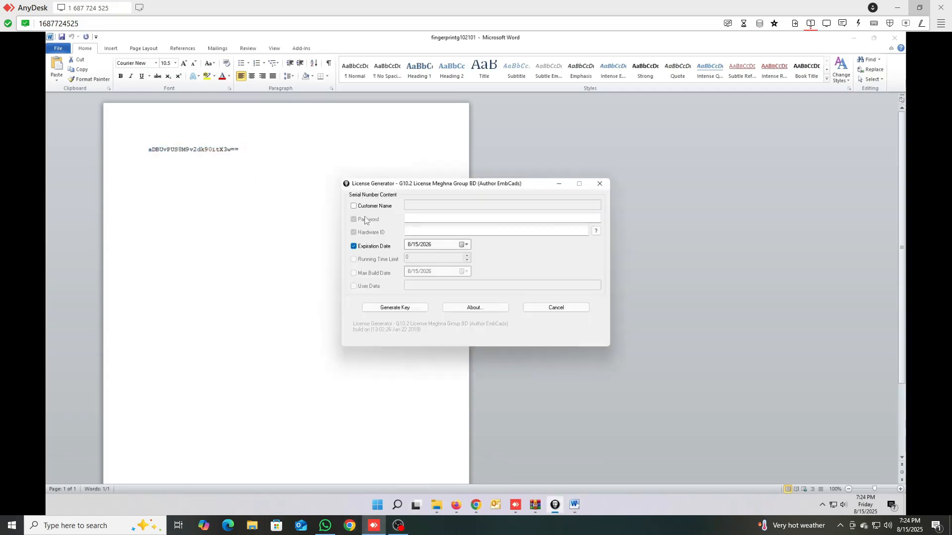
right_click(418, 232)
left_click(436, 272)
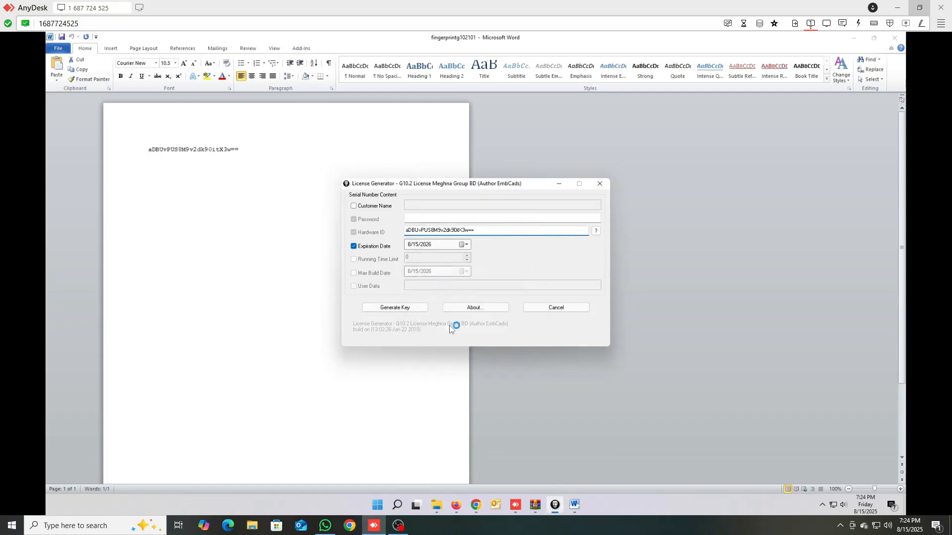
Step: Close the fingerprint document in Word and minimize the MGBD archive window to get back to the Gerber 10.2 folder
left_click(783, 242)
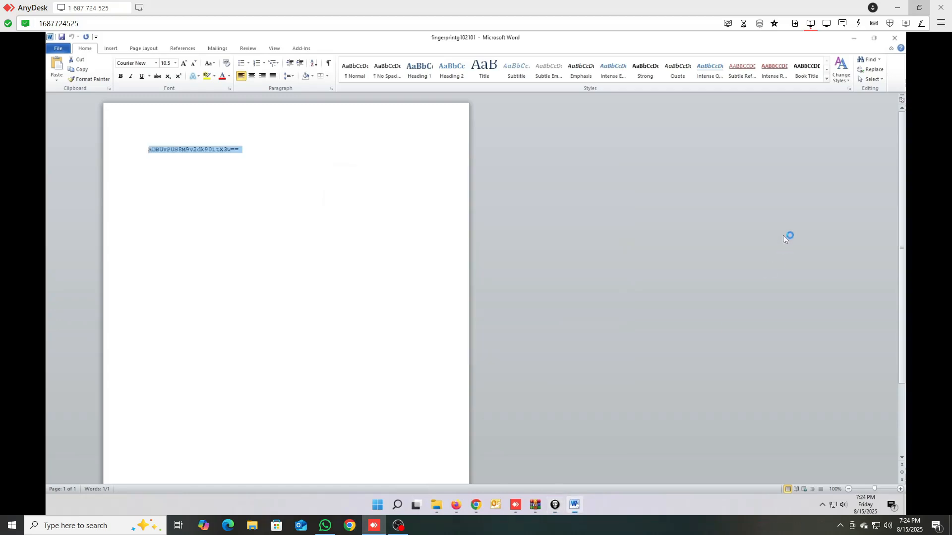
left_click(893, 37)
left_click(527, 143)
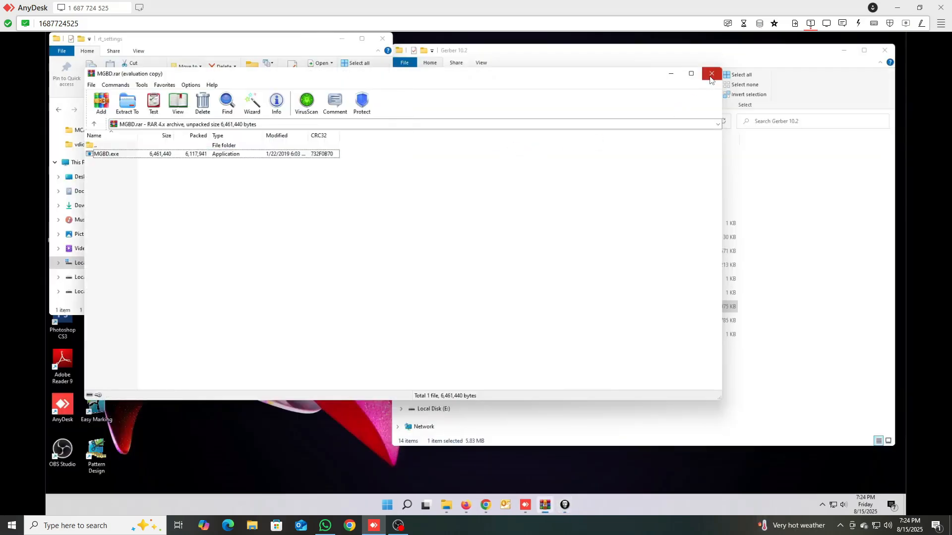
left_click(671, 75)
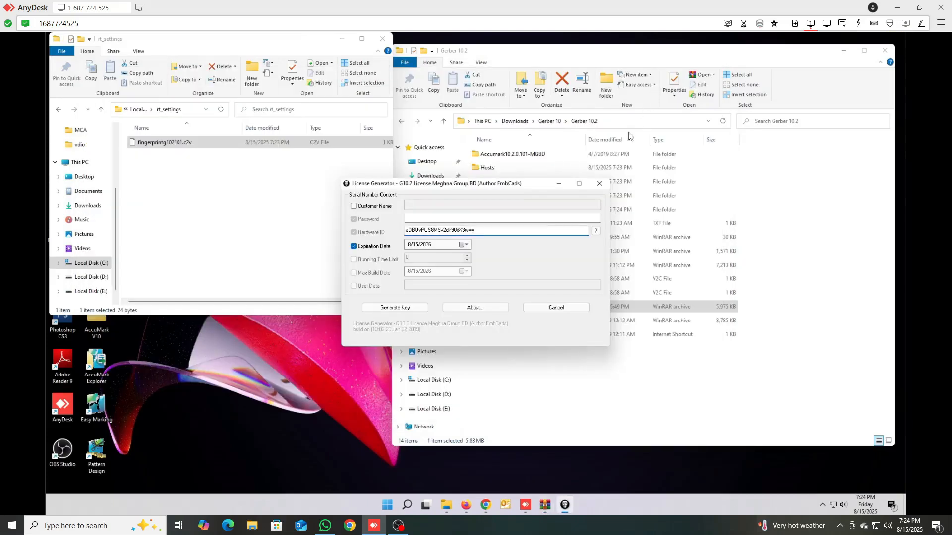
left_click(637, 403)
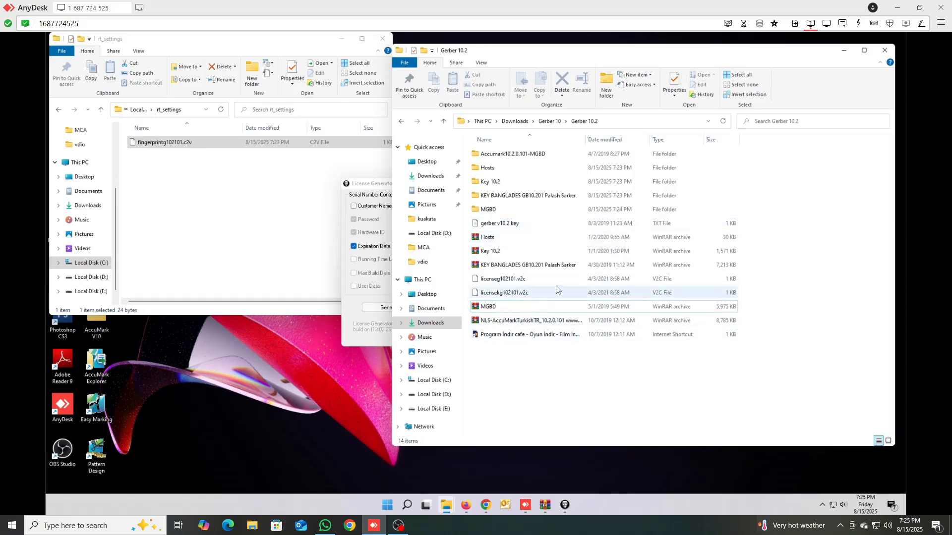
Step: Copy the key from the gerber v10.2 key text file, close the file, and paste the key into the License Generator's Password field
double_click(508, 223)
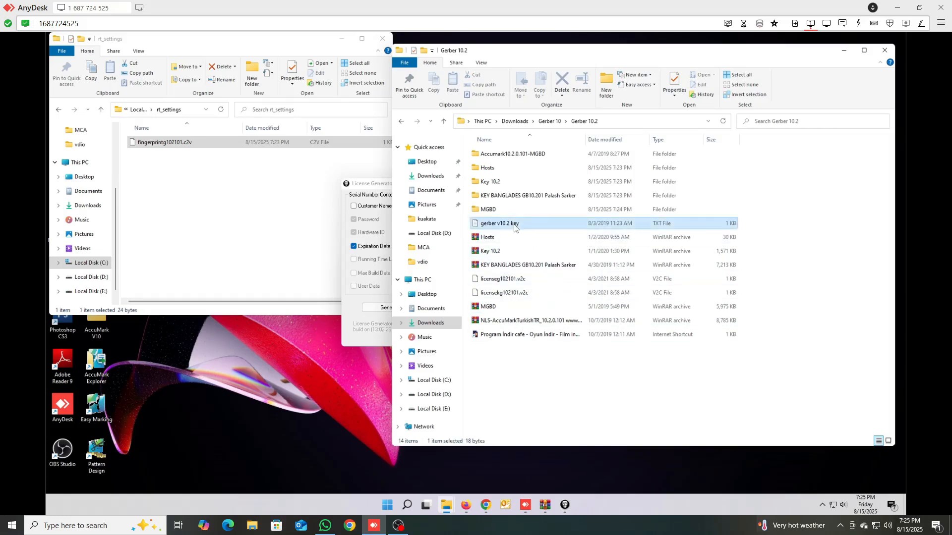
left_click_drag(263, 157, 121, 154)
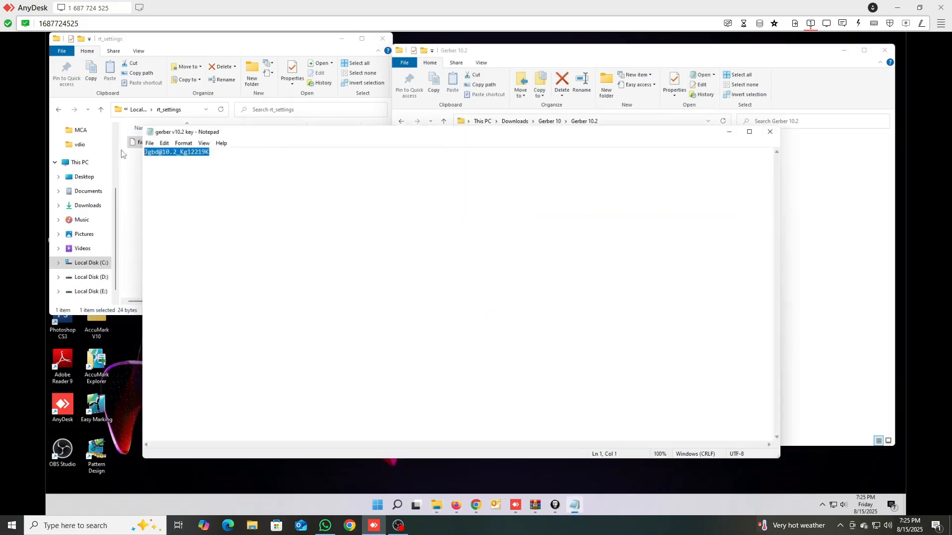
right_click(183, 155)
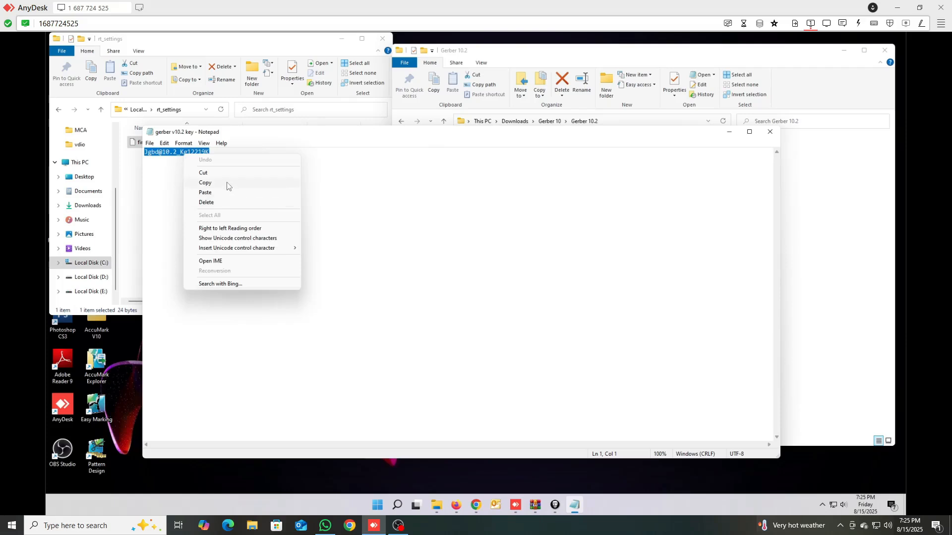
left_click(227, 184)
left_click(770, 132)
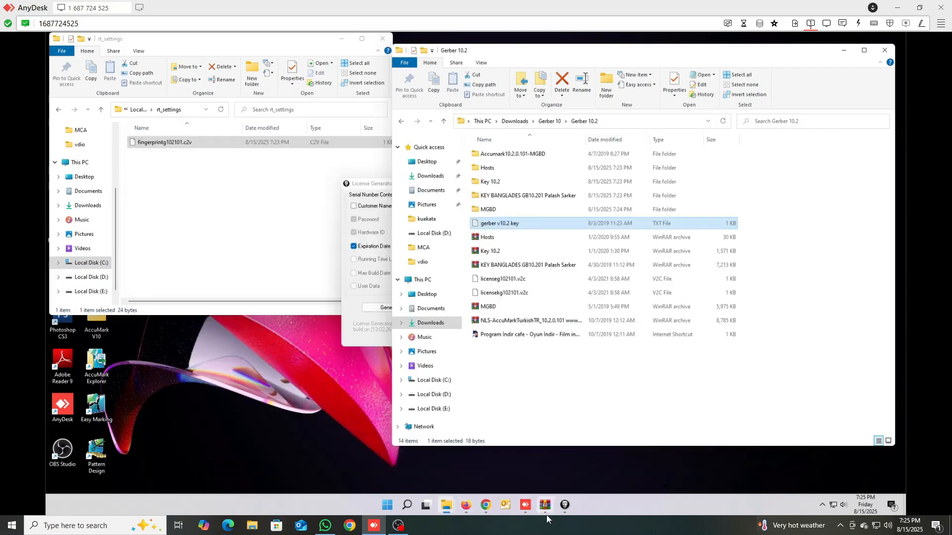
left_click(565, 505)
right_click(421, 216)
left_click(443, 255)
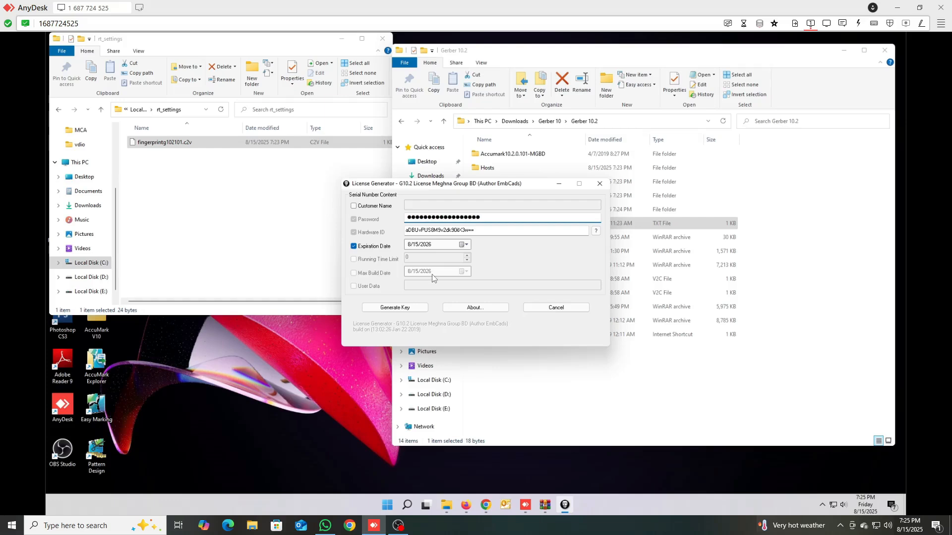
Step: Enable the Customer Name field in the License Generator and generate the key with the 8/15/2026 expiration date
left_click(354, 206)
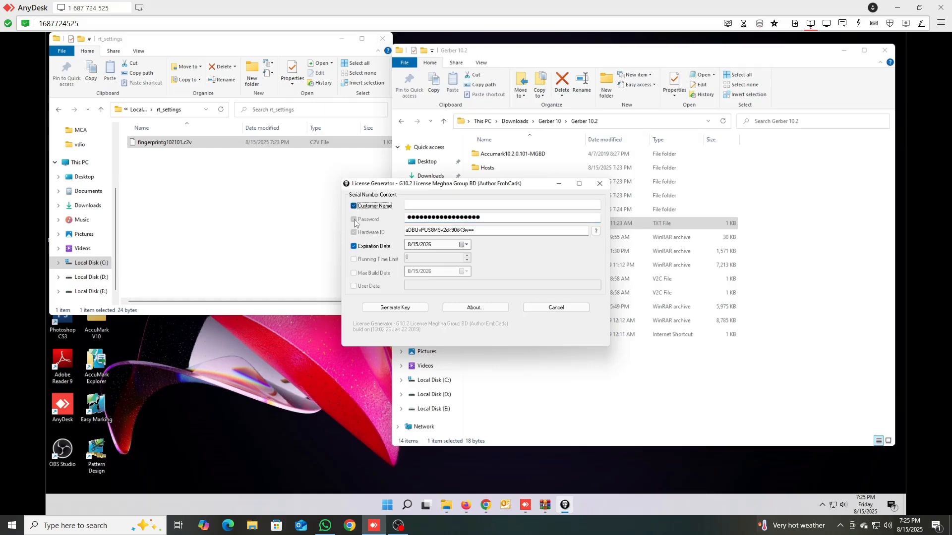
left_click(428, 245)
left_click(403, 309)
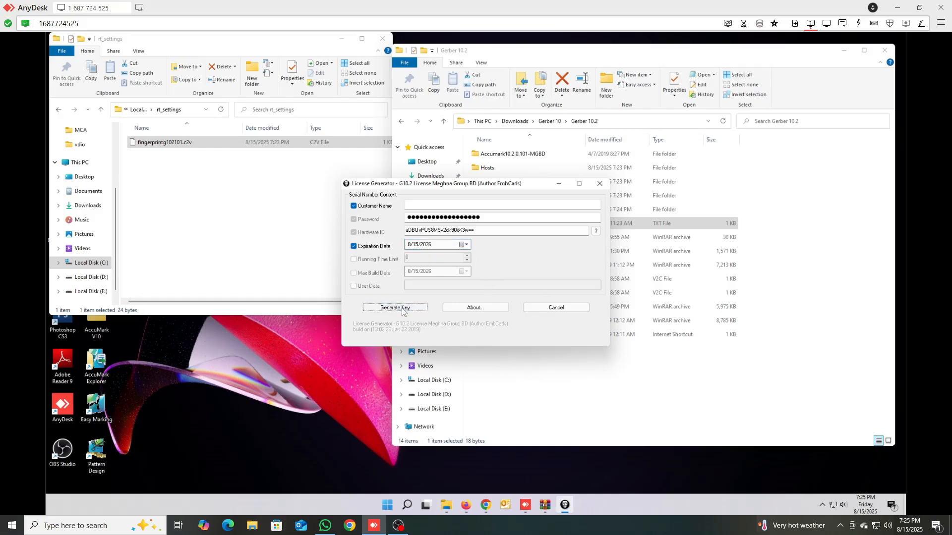
Step: Check the MGBD folder inside Gerber 10.2 for a generated license file
left_click(562, 384)
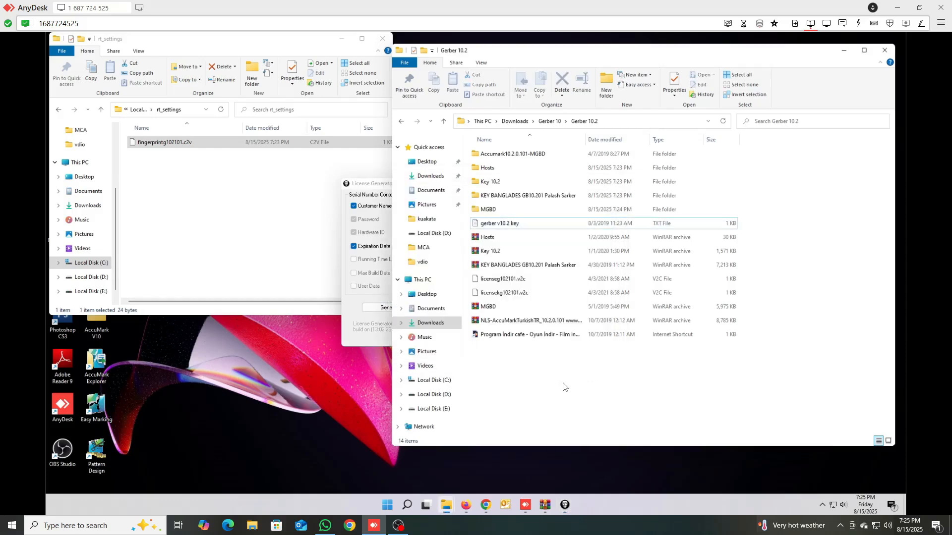
left_click(496, 214)
double_click(495, 214)
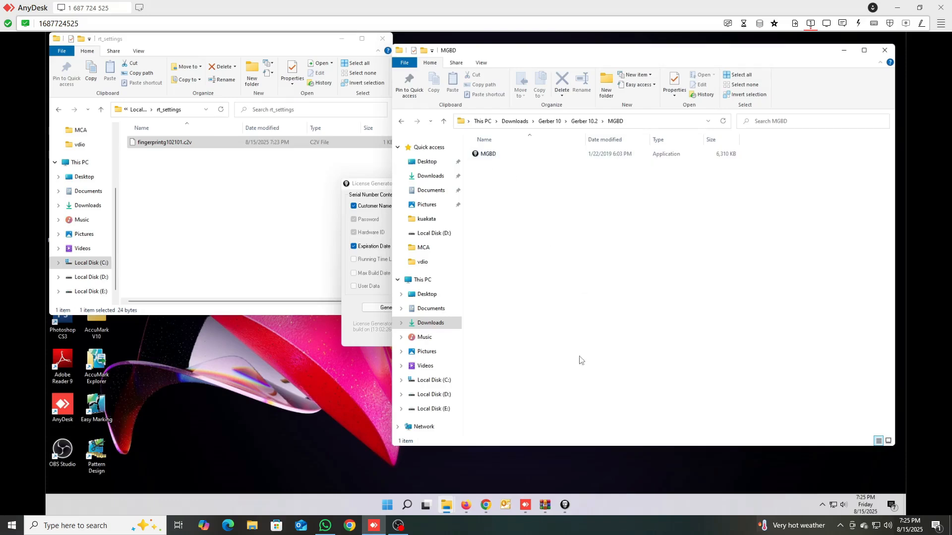
Step: Return to the License Generator and generate the key again
mouse_move(565, 506)
left_click(574, 470)
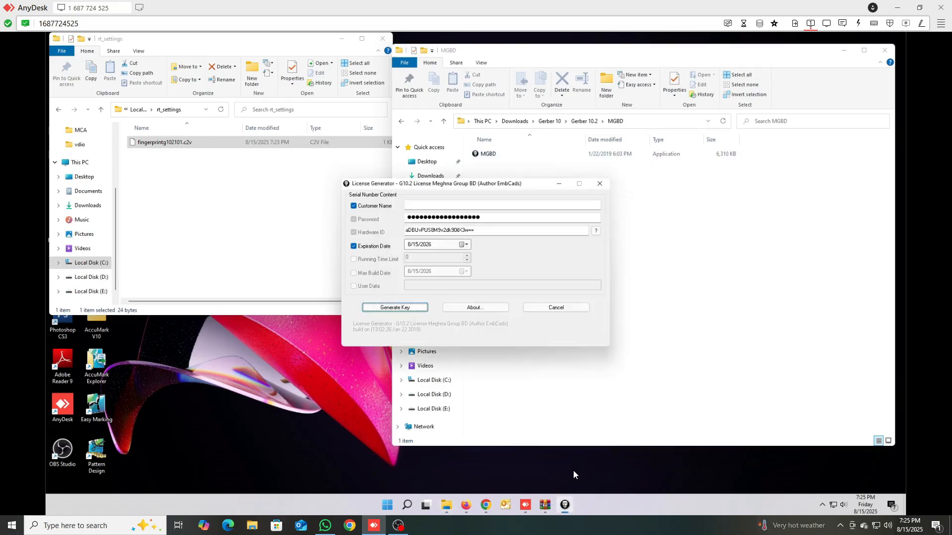
left_click(396, 309)
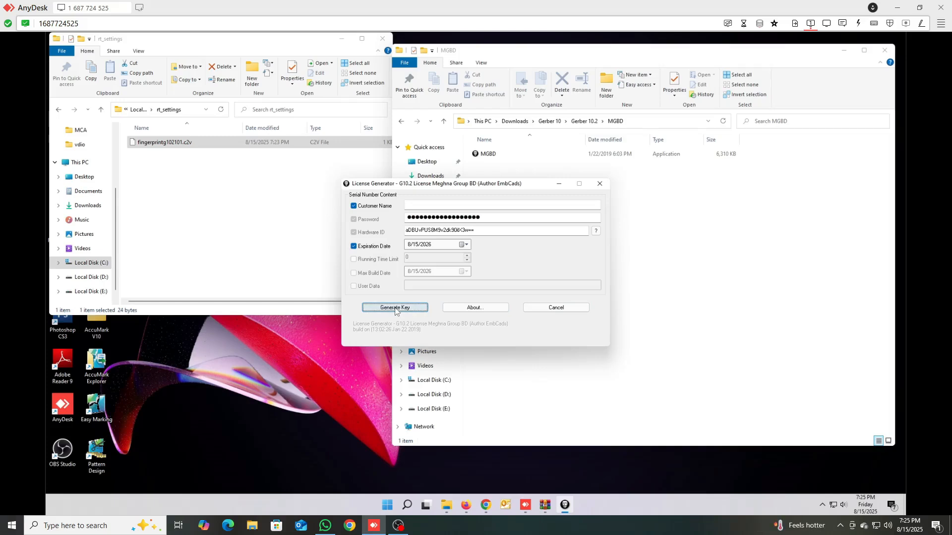
mouse_move(564, 509)
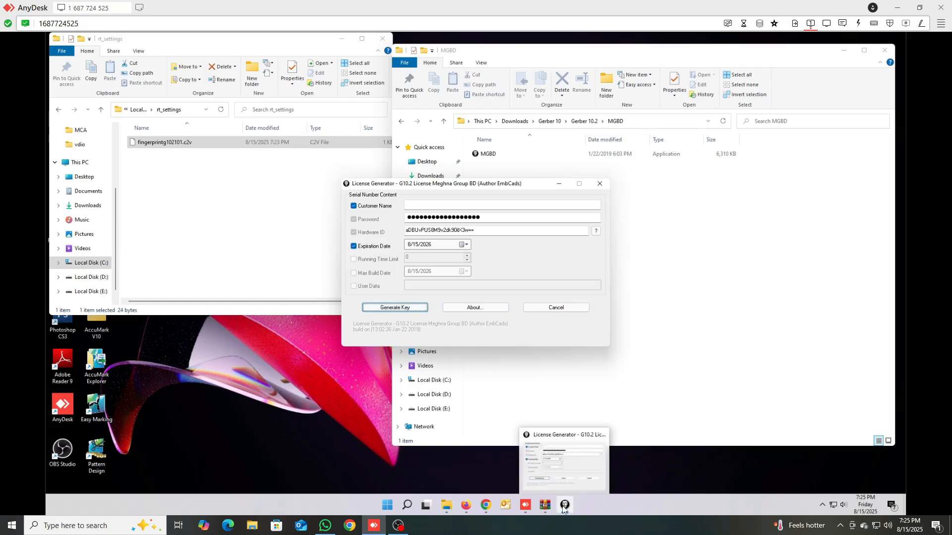
left_click(564, 507)
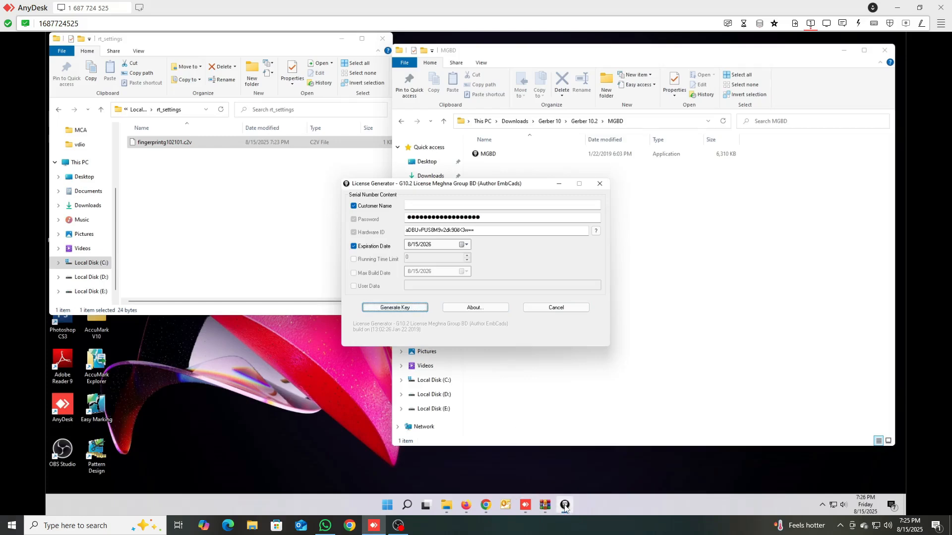
Step: Try extracting MGBD.exe from MGBD.rar into the Gerber 10.2\MGBD folder, decline replacing the existing file, and minimize the archive window
left_click(544, 505)
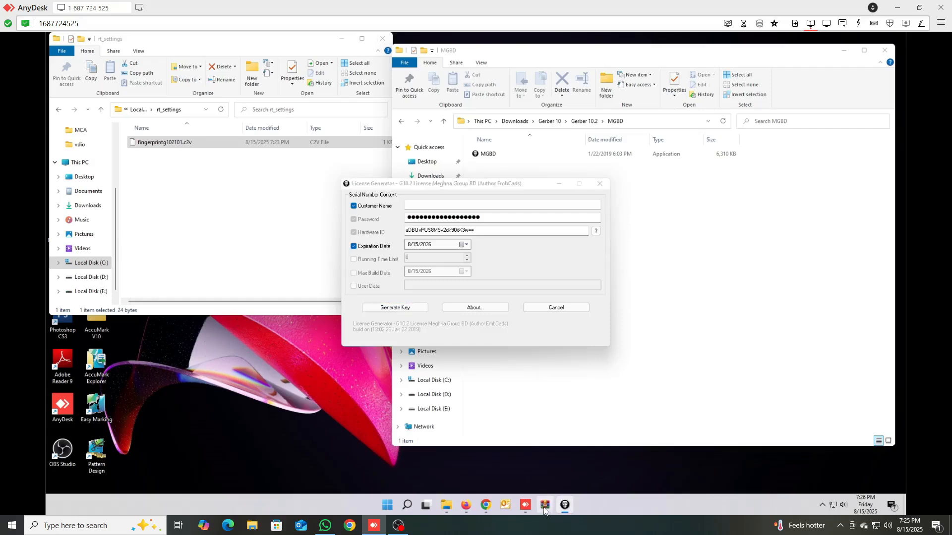
left_click(114, 156)
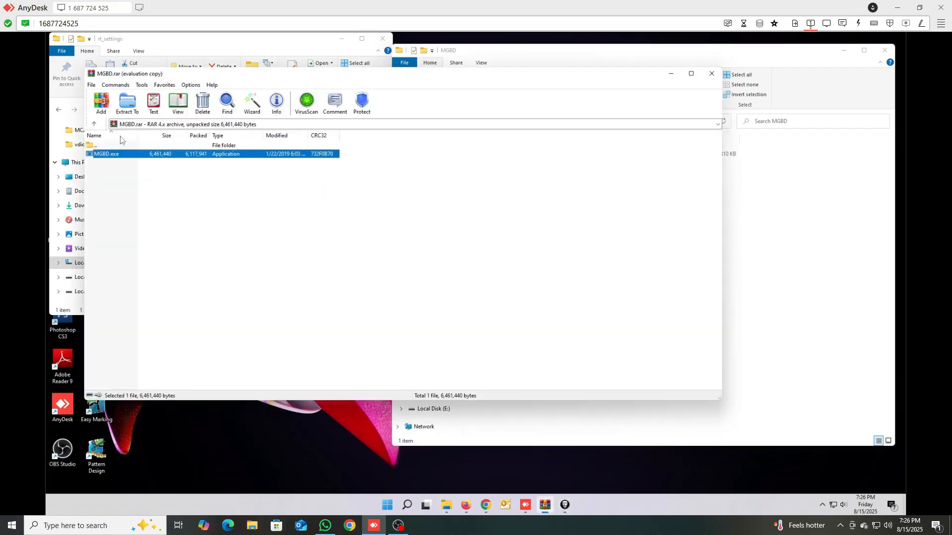
left_click(126, 105)
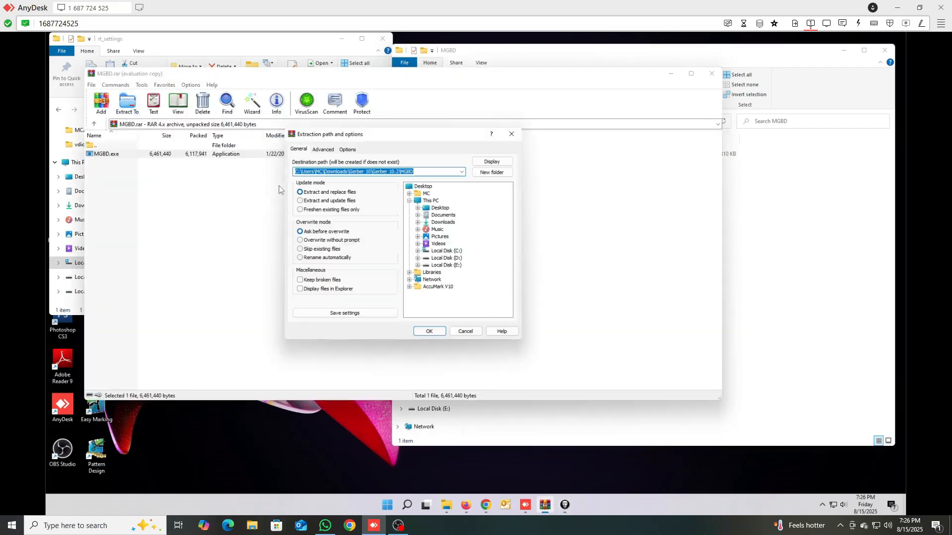
left_click(429, 332)
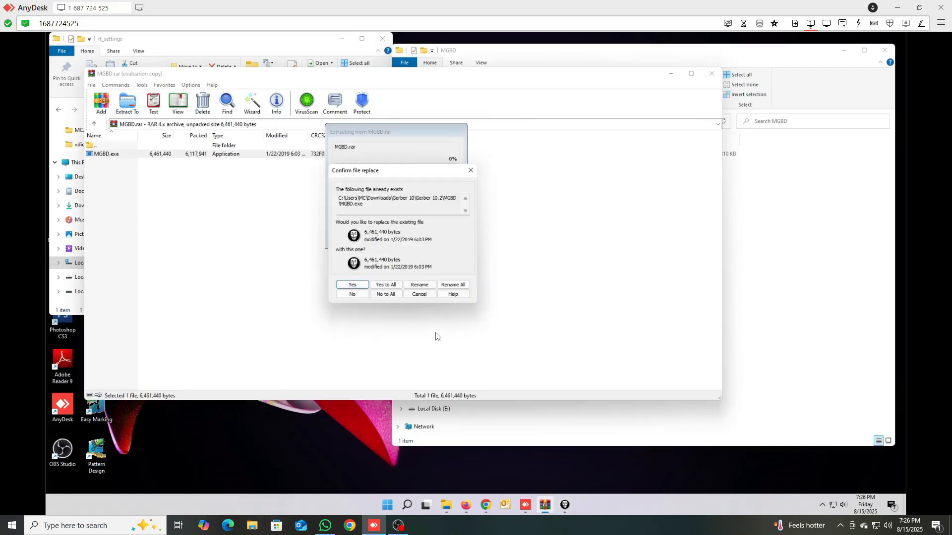
left_click(388, 293)
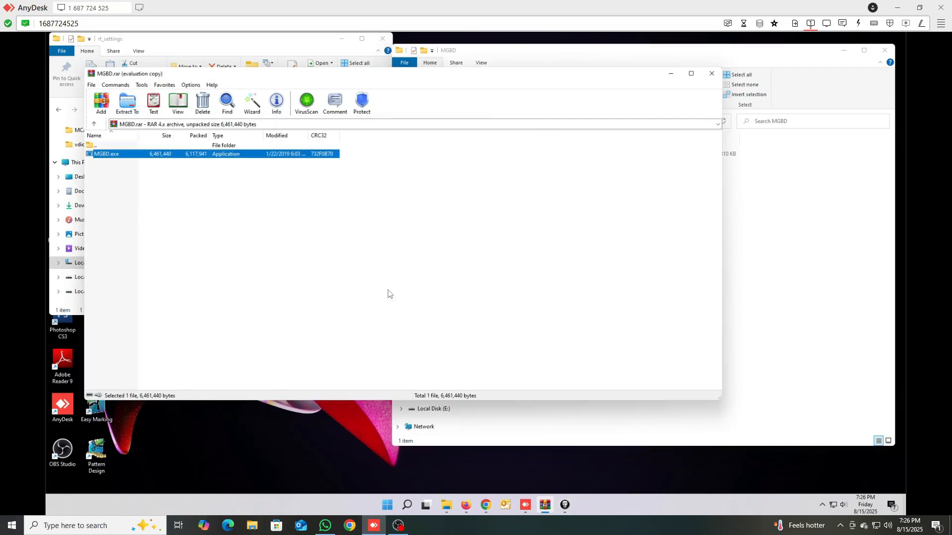
left_click(672, 74)
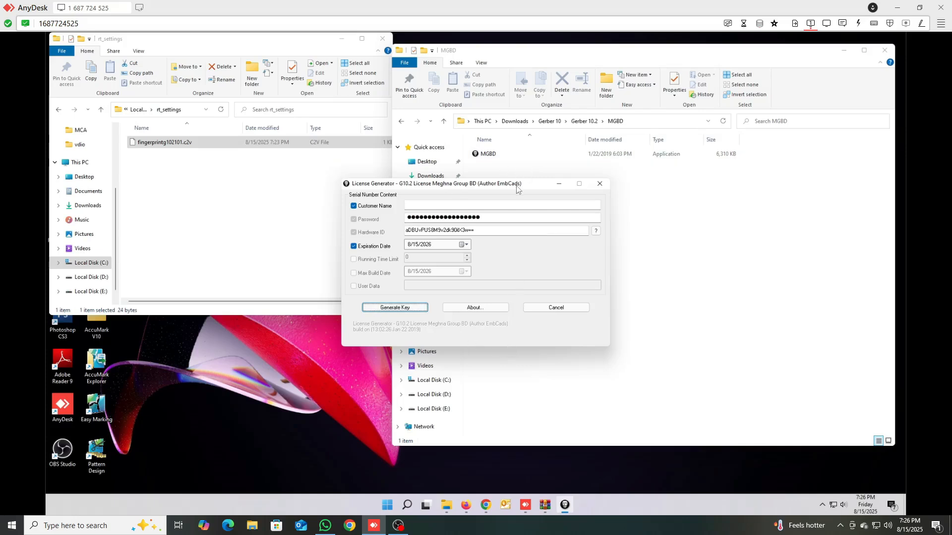
Step: Return to the Gerber 10.2 folder, close the License Generator, and save the newly created files into the MGBD.rar archive
left_click_drag(379, 310, 619, 353)
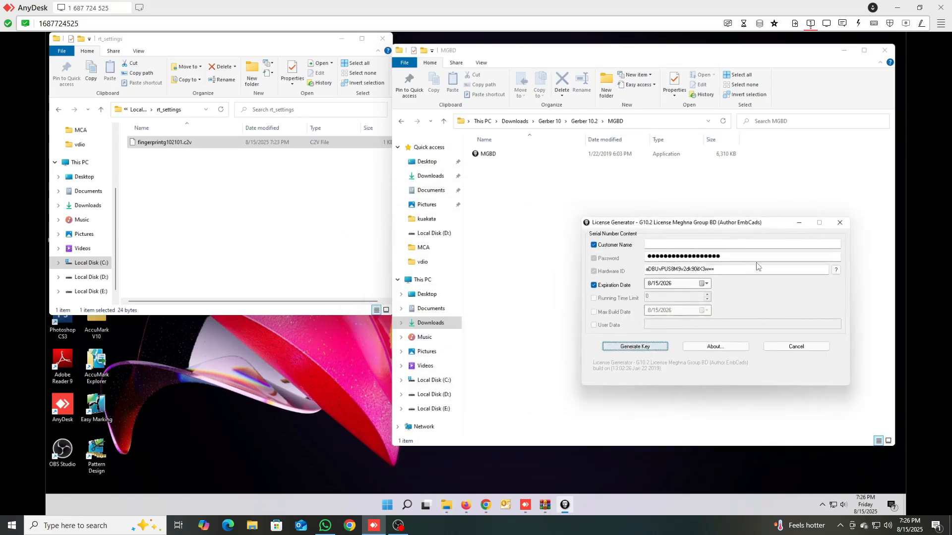
left_click(840, 224)
left_click(442, 122)
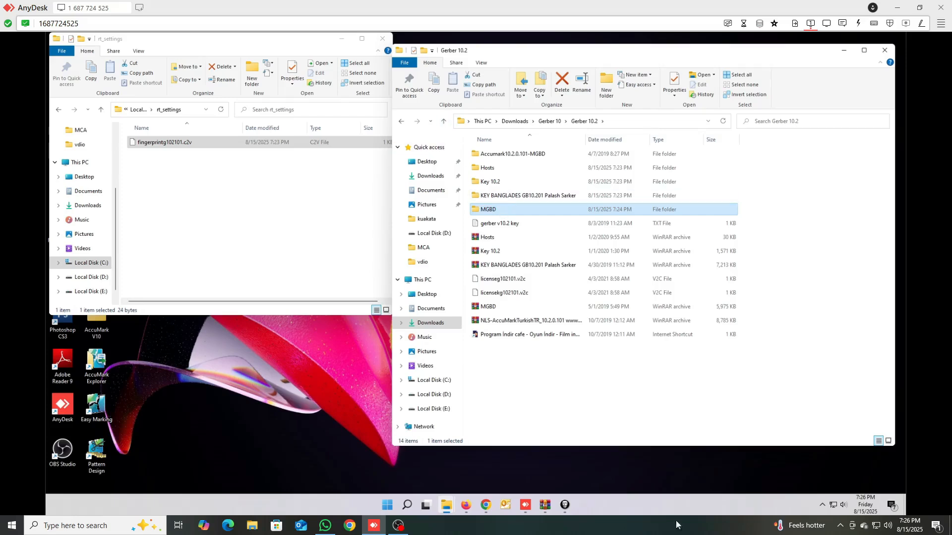
left_click(566, 508)
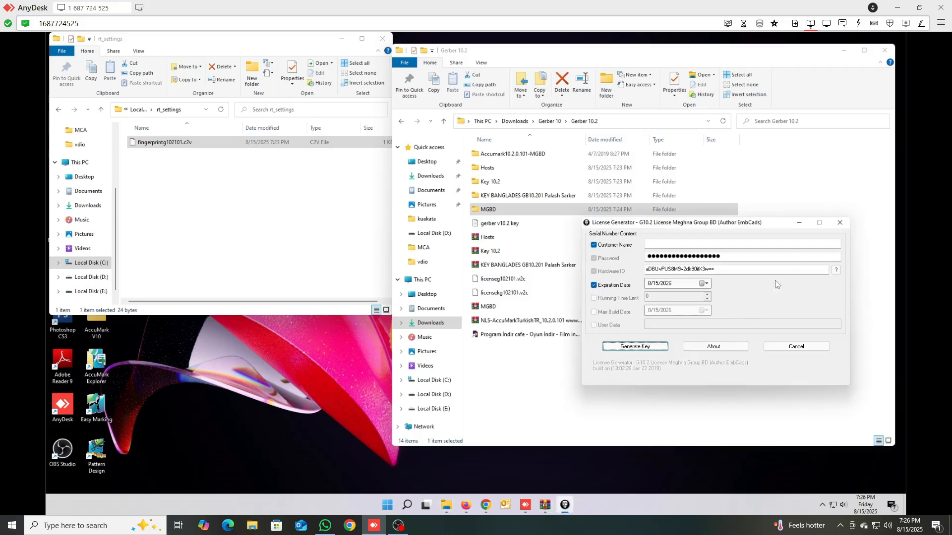
left_click(841, 224)
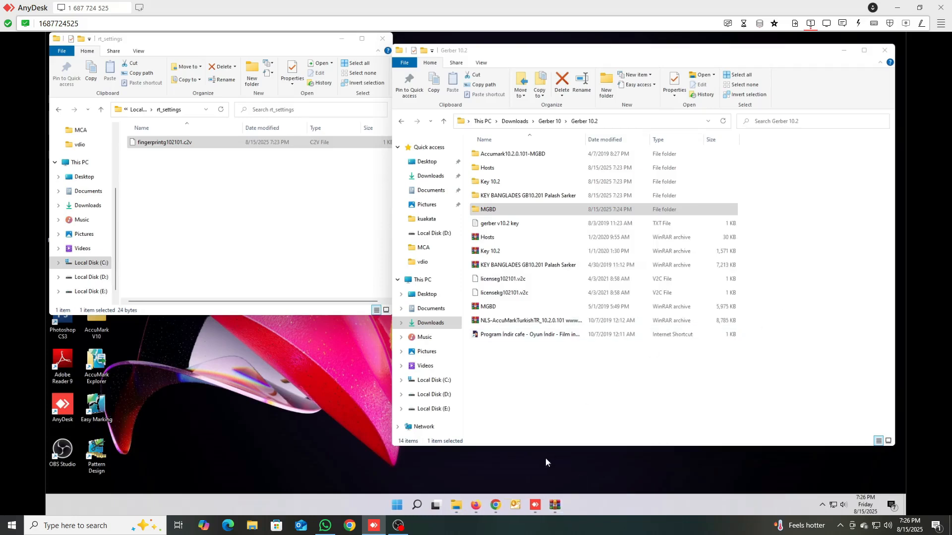
left_click(555, 506)
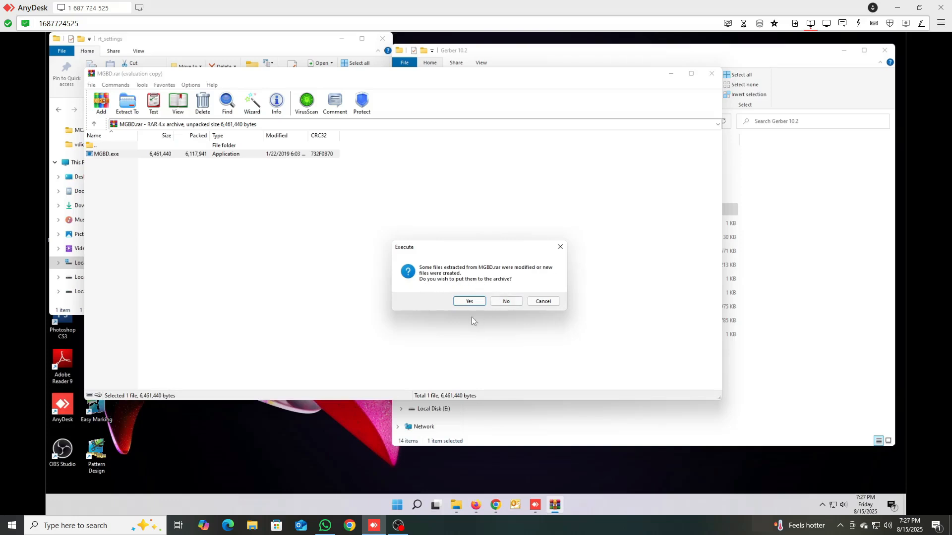
left_click(471, 302)
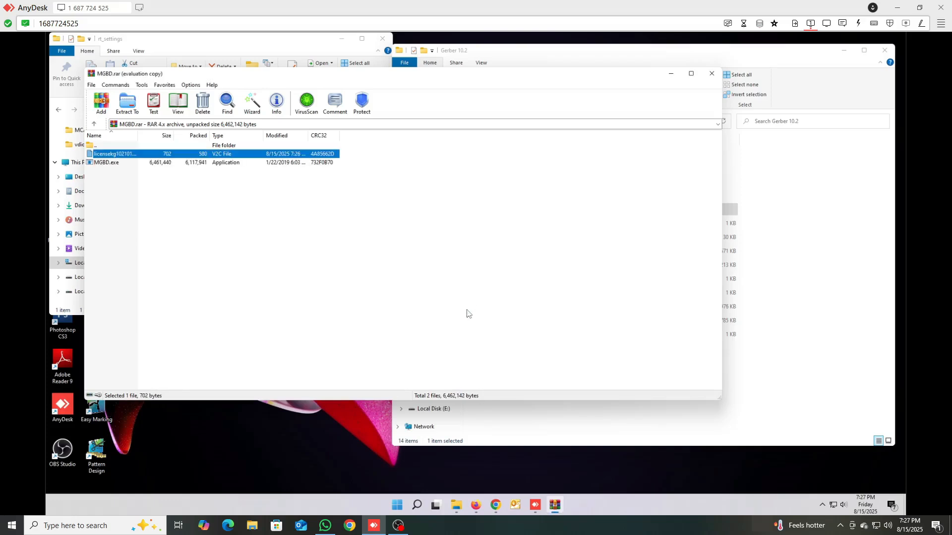
Step: Copy licensekg102101.v2c from the MGBD.rar archive into the rt_settings folder
left_click(116, 156)
right_click(116, 157)
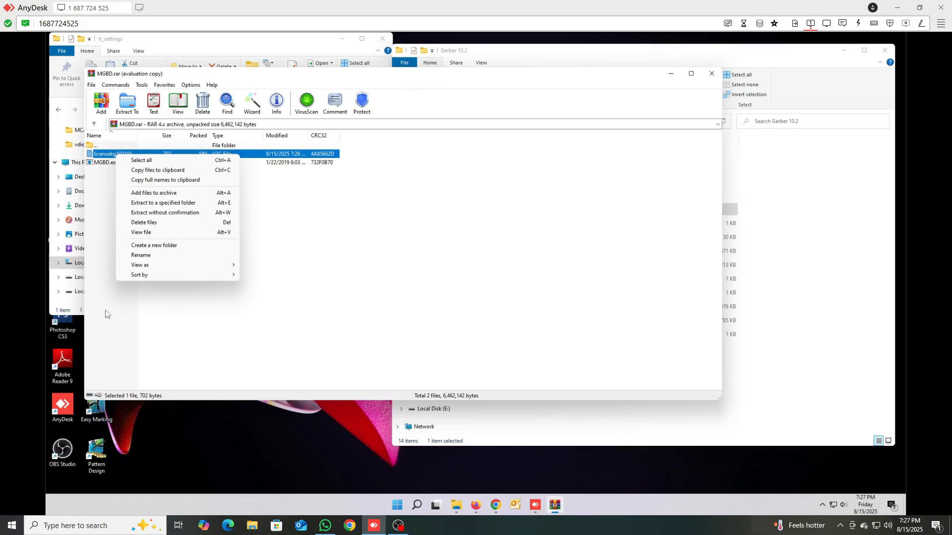
left_click(350, 287)
left_click(116, 155)
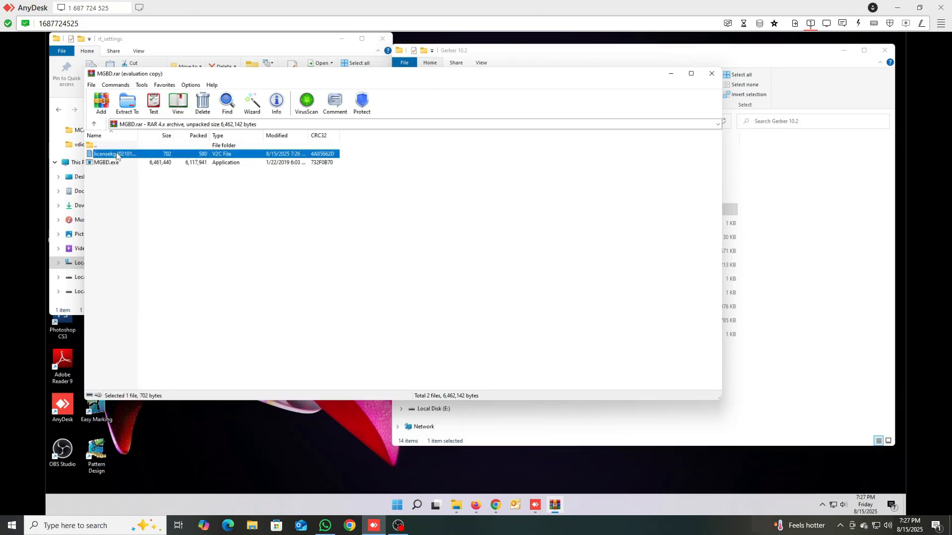
left_click(671, 74)
right_click(235, 194)
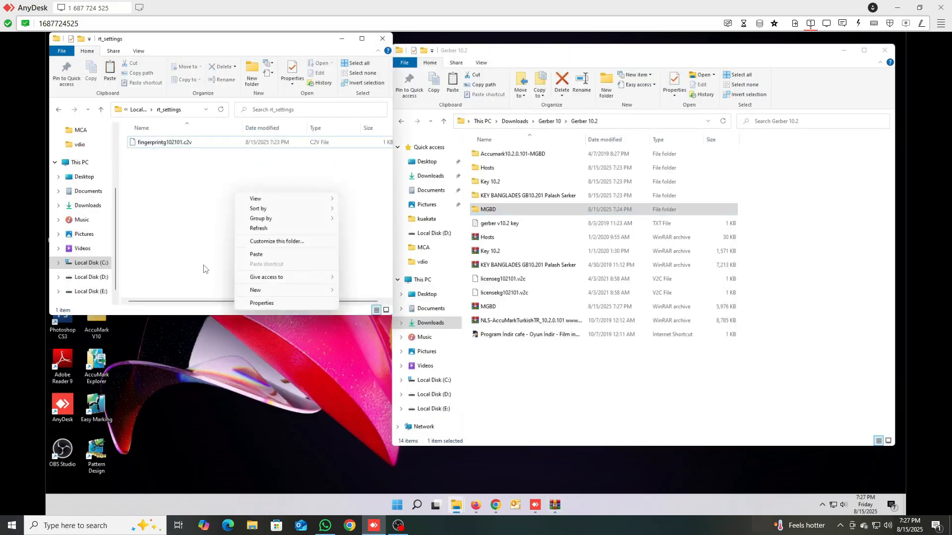
left_click(259, 254)
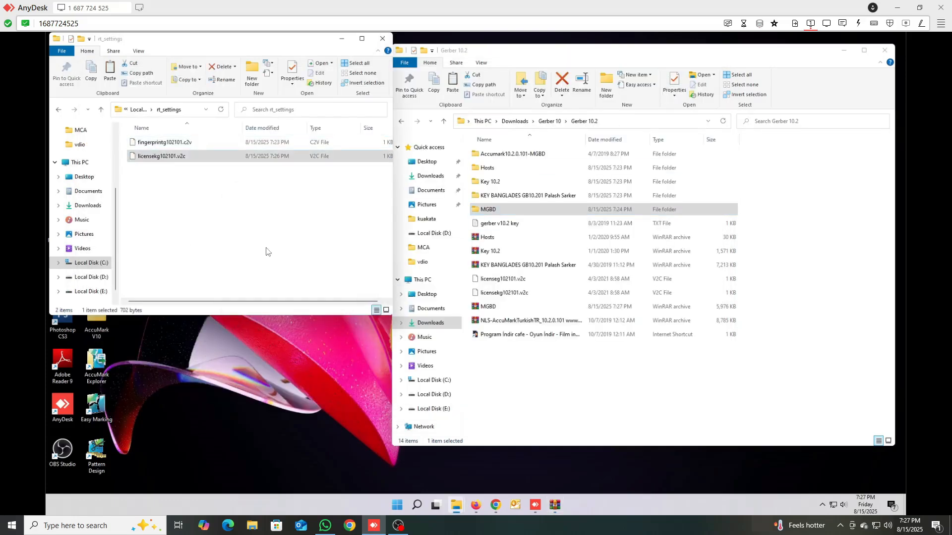
left_click(266, 251)
Step: Launch G102101 from the KEY BANGLADES GB10.201 folder and disable its Customer Name and E-Mail fields
left_click(608, 397)
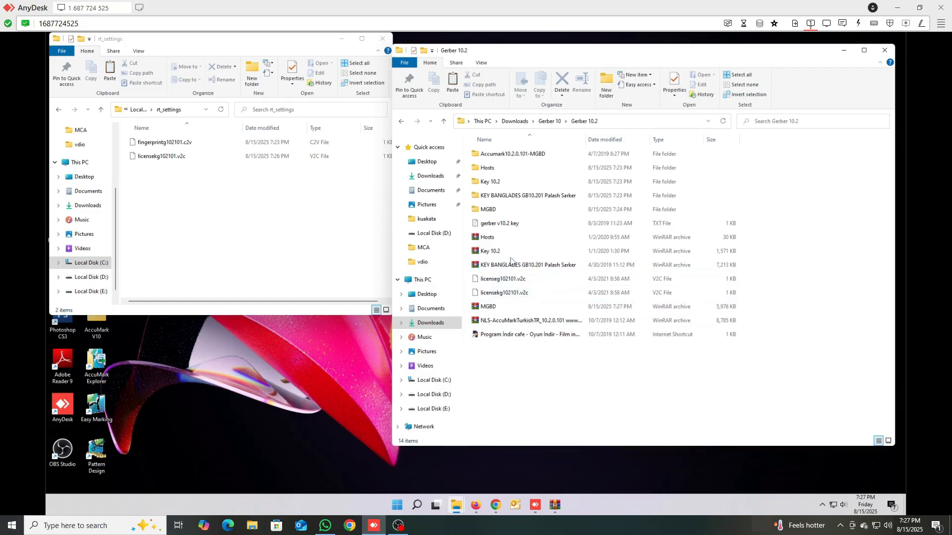
double_click(529, 197)
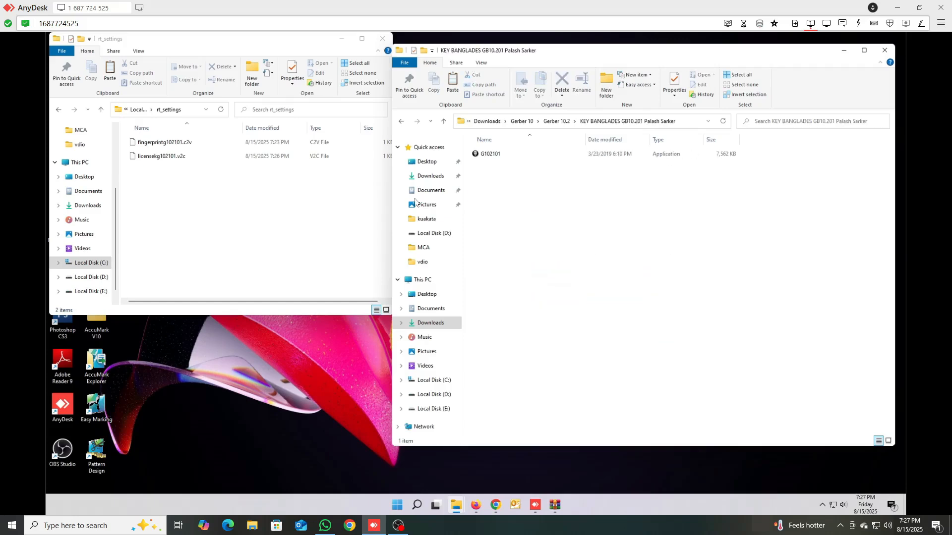
left_click(280, 205)
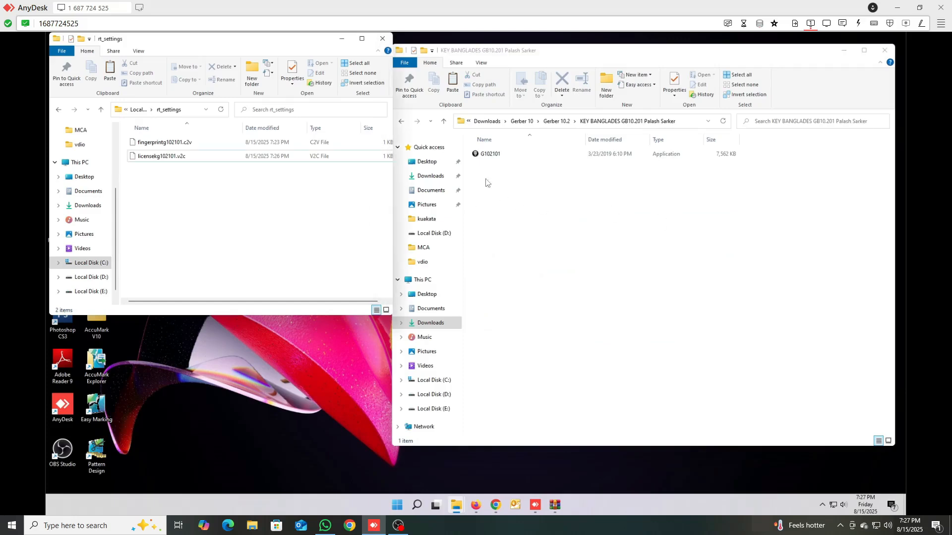
double_click(497, 157)
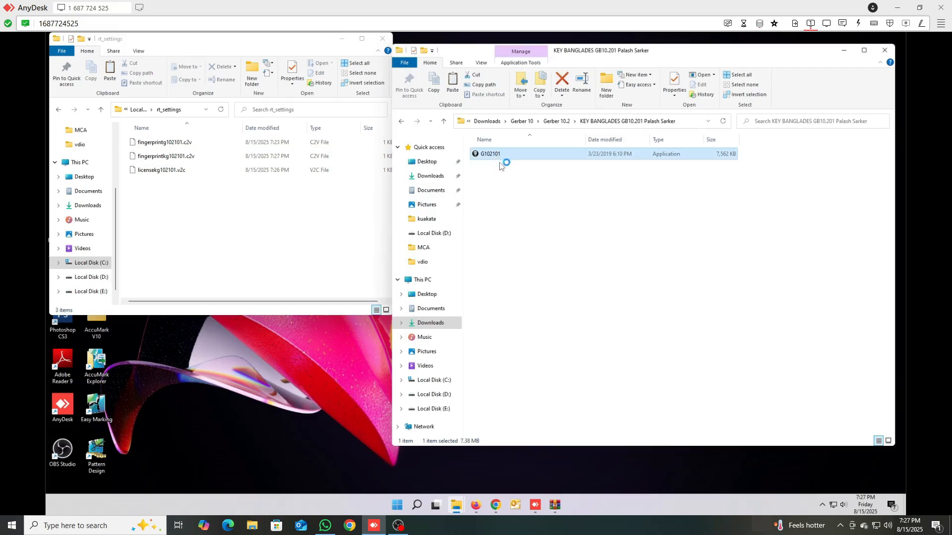
left_click_drag(495, 183, 618, 185)
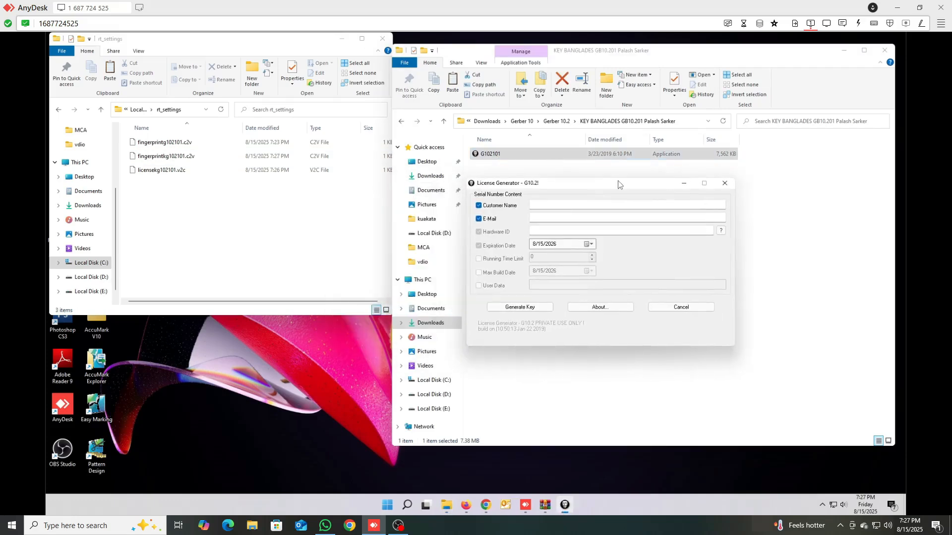
left_click(478, 205)
left_click(478, 219)
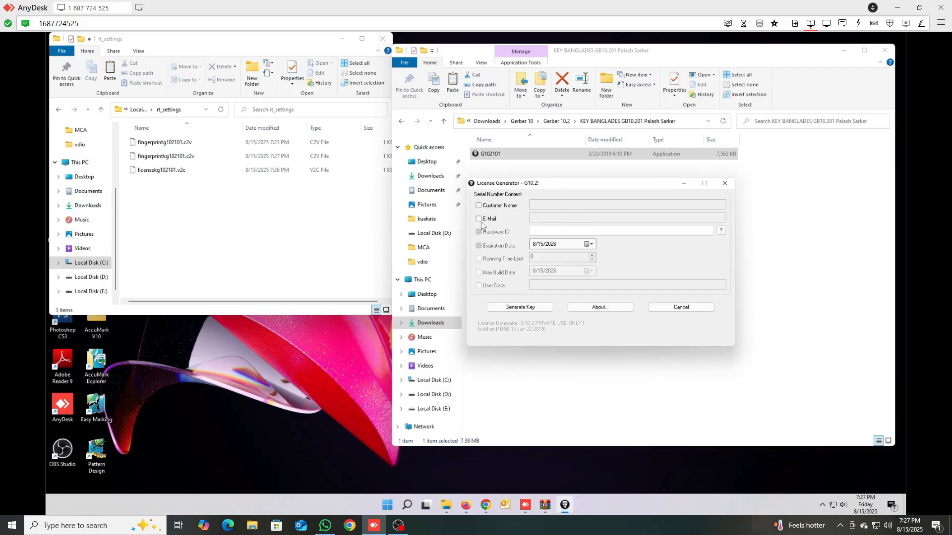
Step: Open fingerprintkg102101.c2v from the rt_settings folder with Microsoft Word, without making Word the default app
left_click(163, 191)
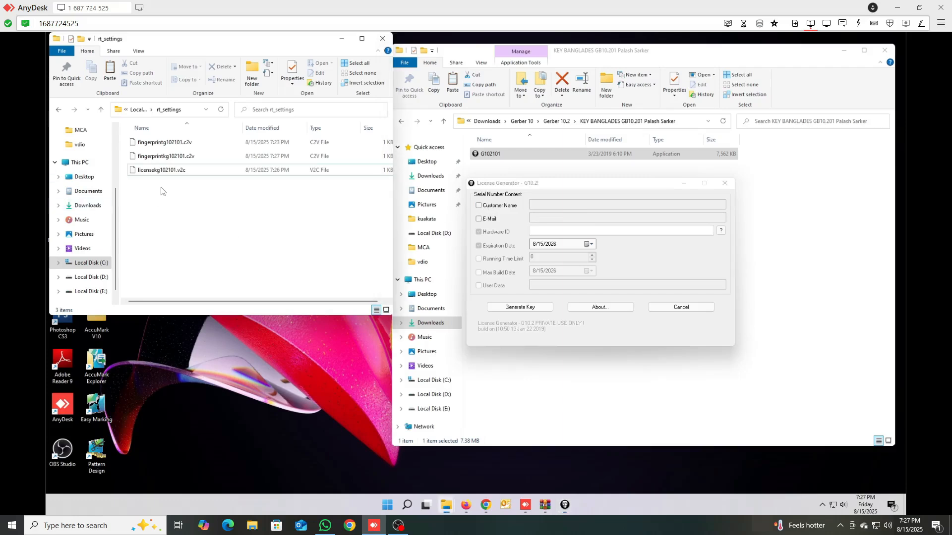
right_click(172, 158)
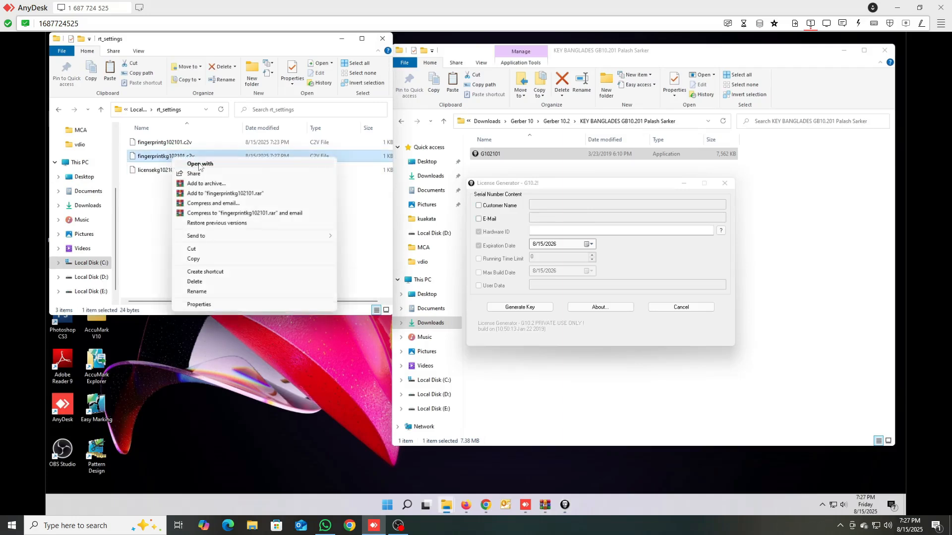
left_click(200, 164)
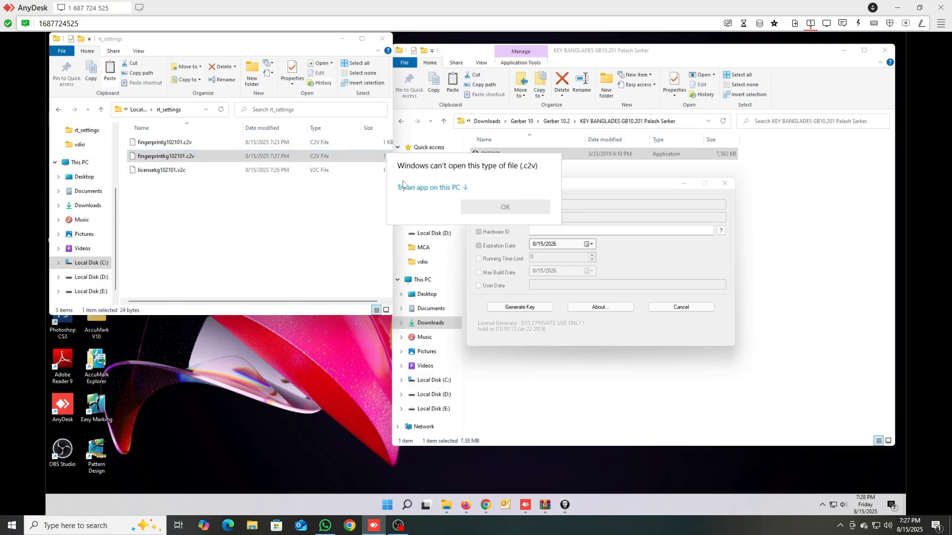
left_click(464, 192)
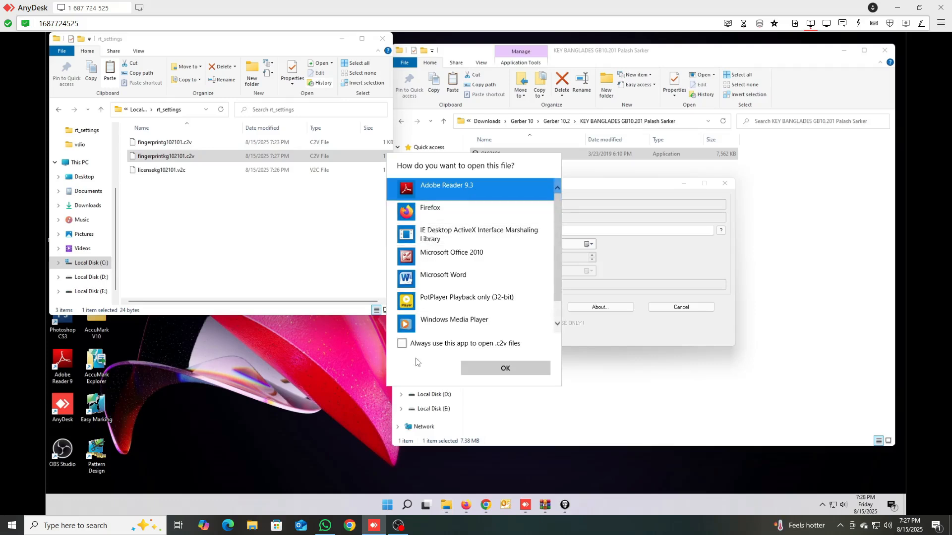
left_click(444, 278)
left_click(504, 368)
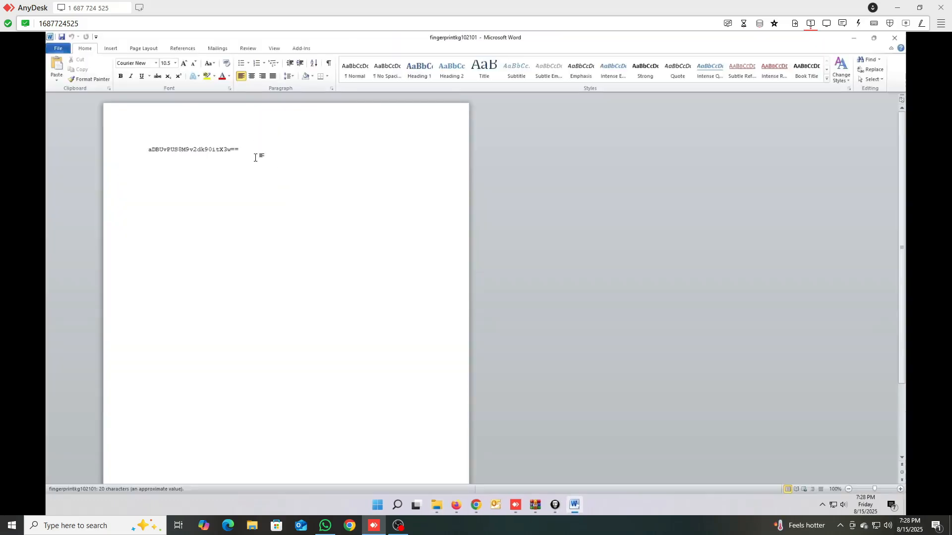
Step: Copy the fingerprint code from the Word document, close Word, and paste the code into the License Generator's Hardware ID field
left_click_drag(261, 153, 31, 153)
right_click(222, 155)
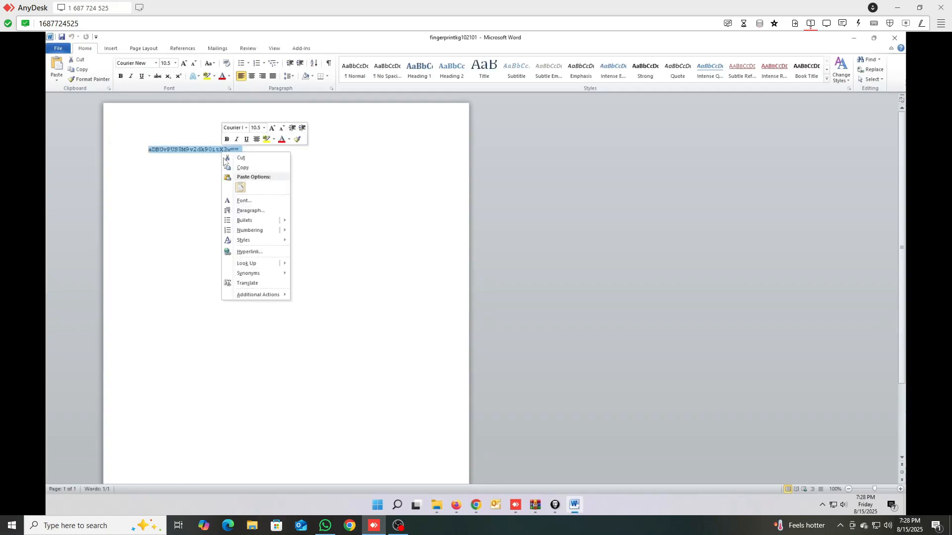
left_click(257, 169)
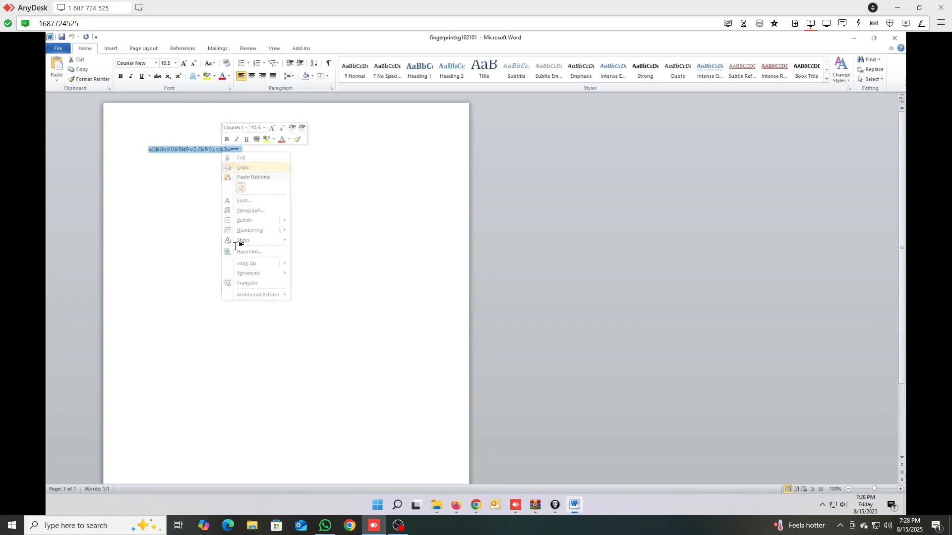
left_click(894, 37)
left_click(547, 234)
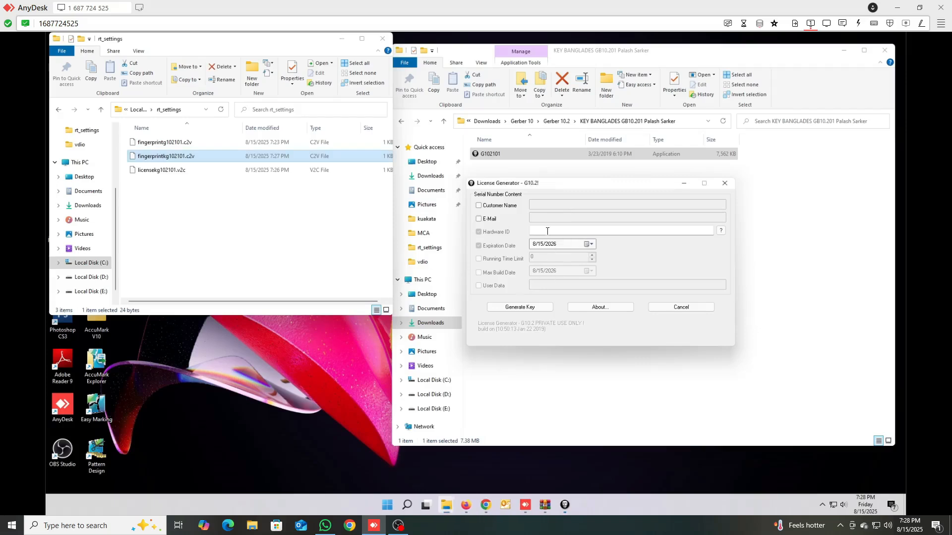
right_click(547, 235)
left_click(568, 269)
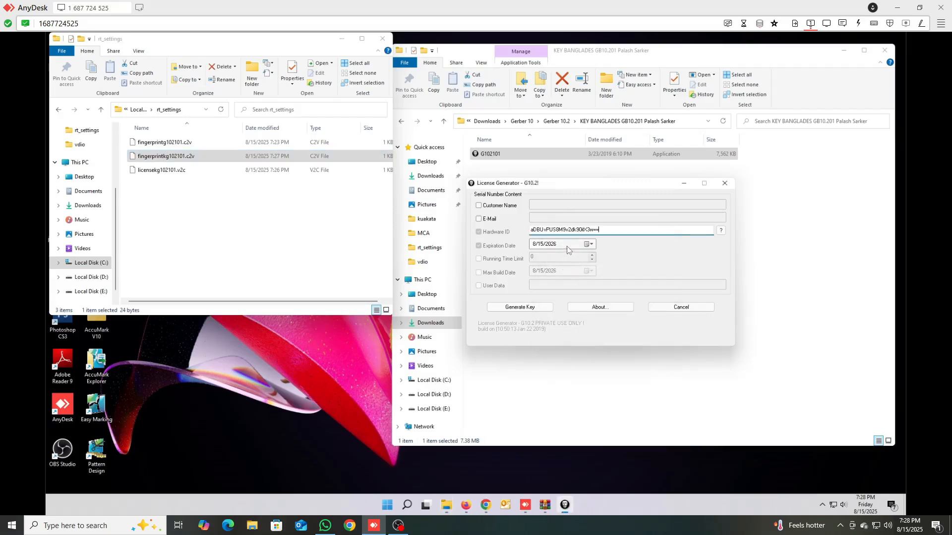
Step: Generate the license key and copy the new licenseg102101.v2c file into the rt_settings folder
left_click(529, 311)
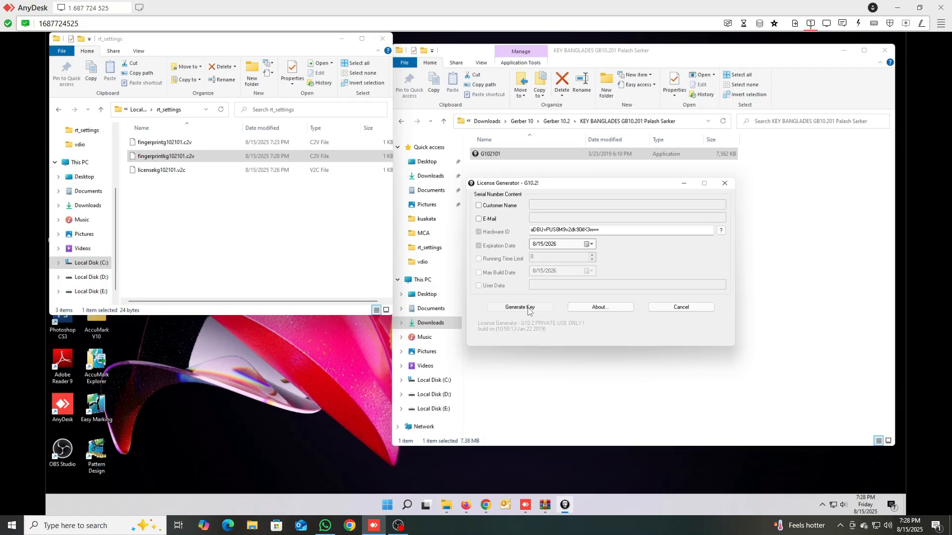
left_click(529, 308)
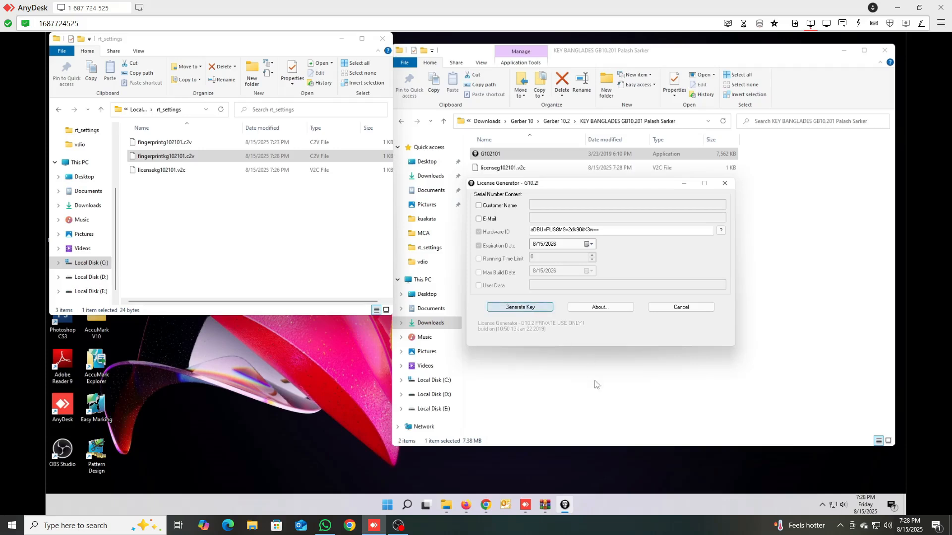
left_click(501, 168)
right_click(501, 169)
left_click(537, 283)
right_click(211, 202)
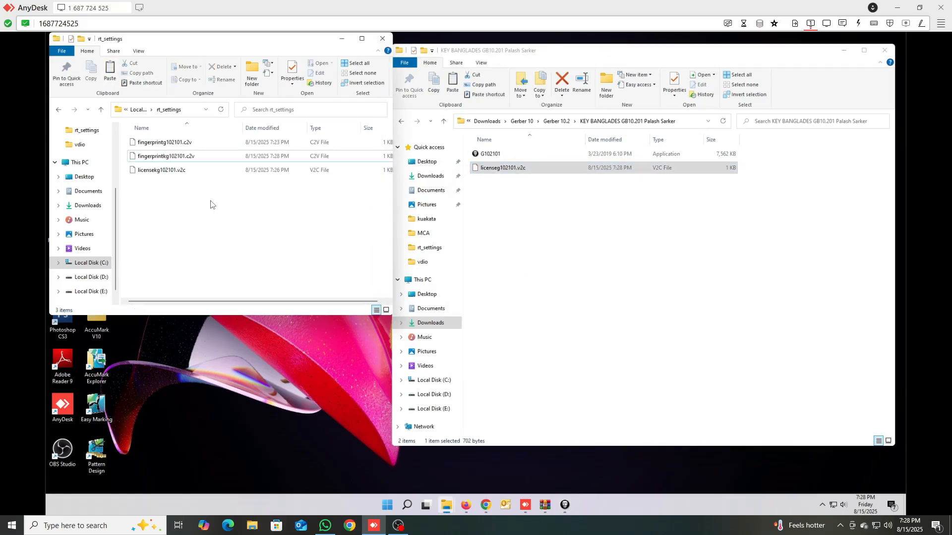
left_click(245, 263)
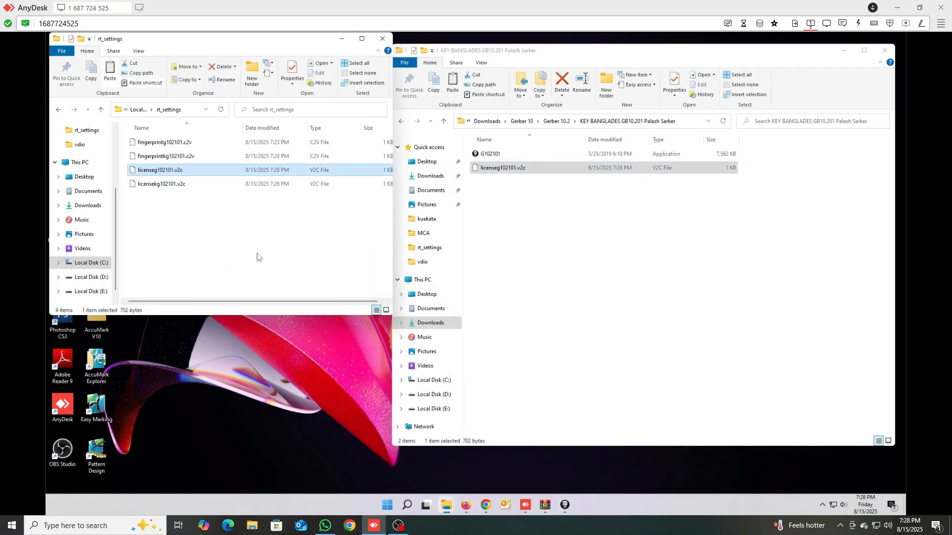
Step: Run the Hosts application from the Hosts folder in Gerber 10.2 and dismiss its console window
left_click(698, 268)
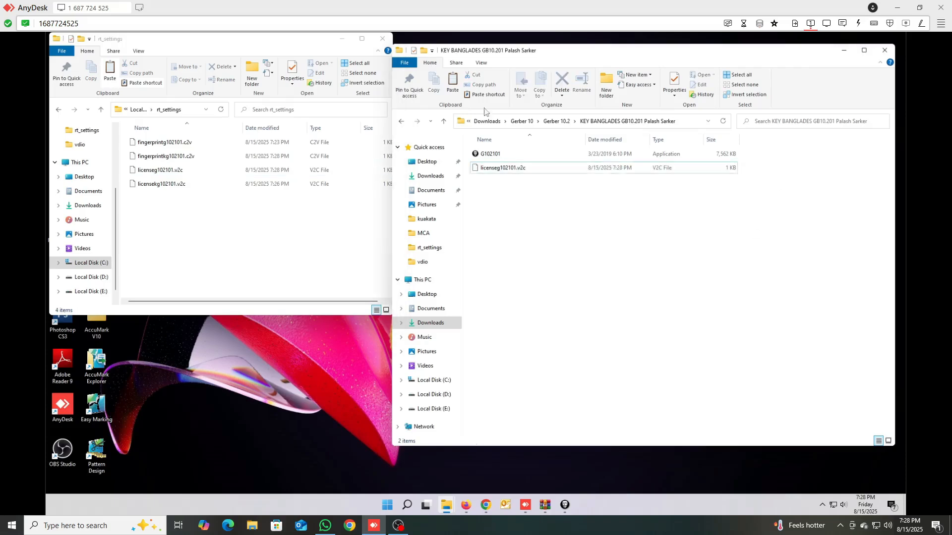
left_click(443, 122)
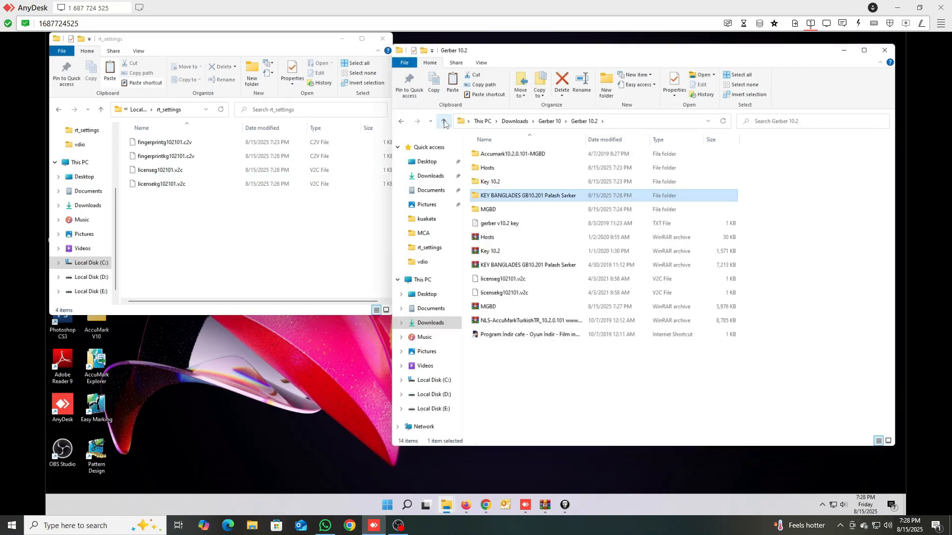
double_click(493, 169)
double_click(492, 154)
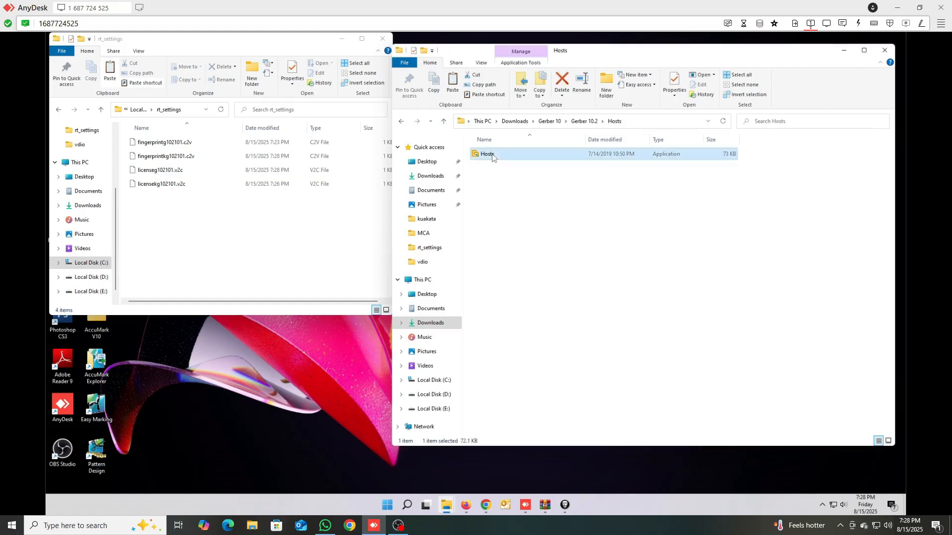
left_click(315, 201)
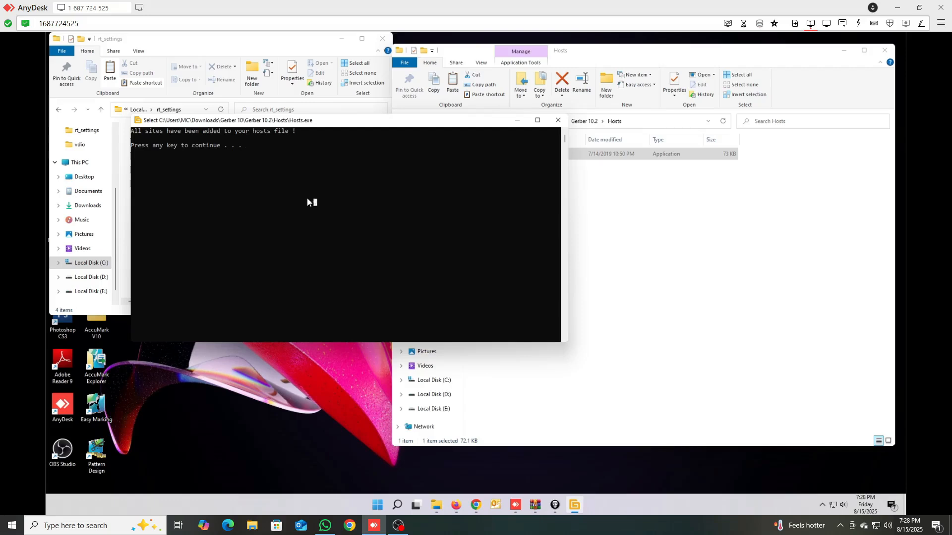
key("Return")
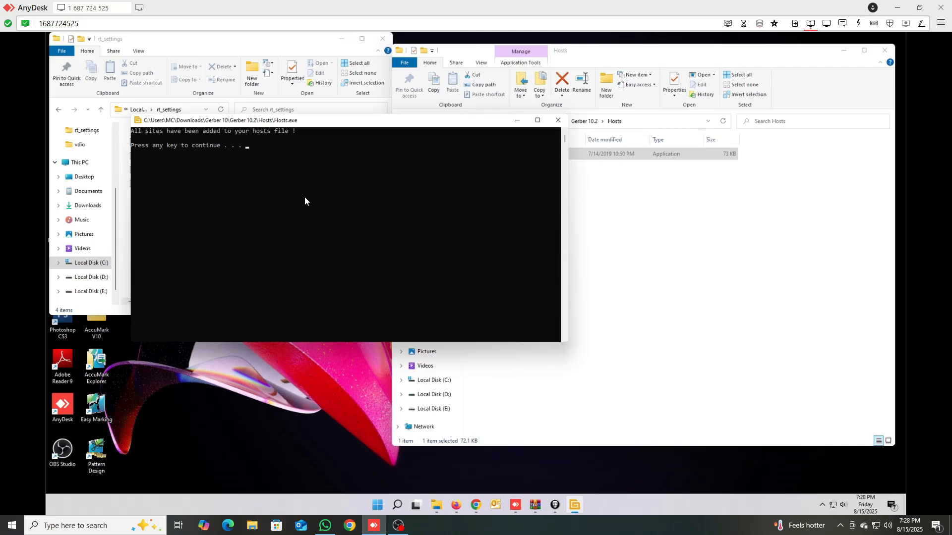
key("Return")
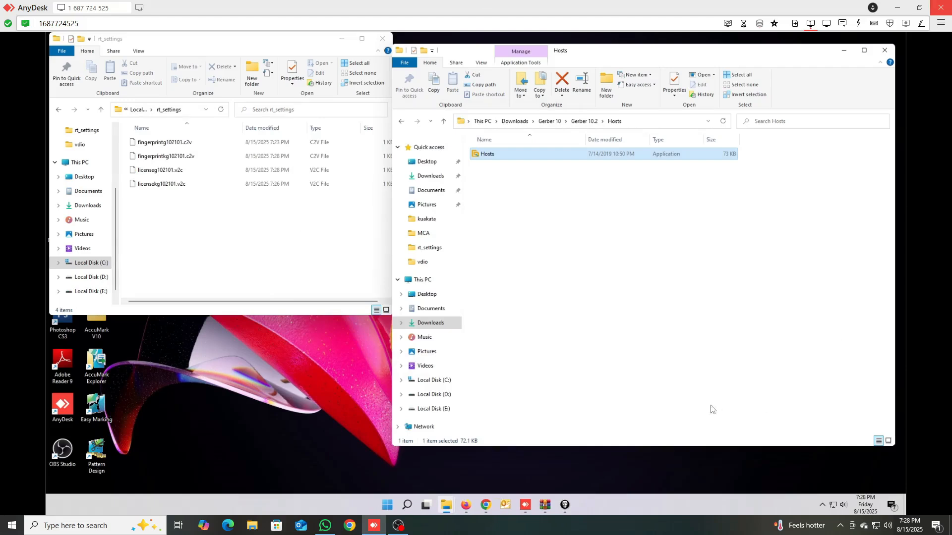
left_click(630, 266)
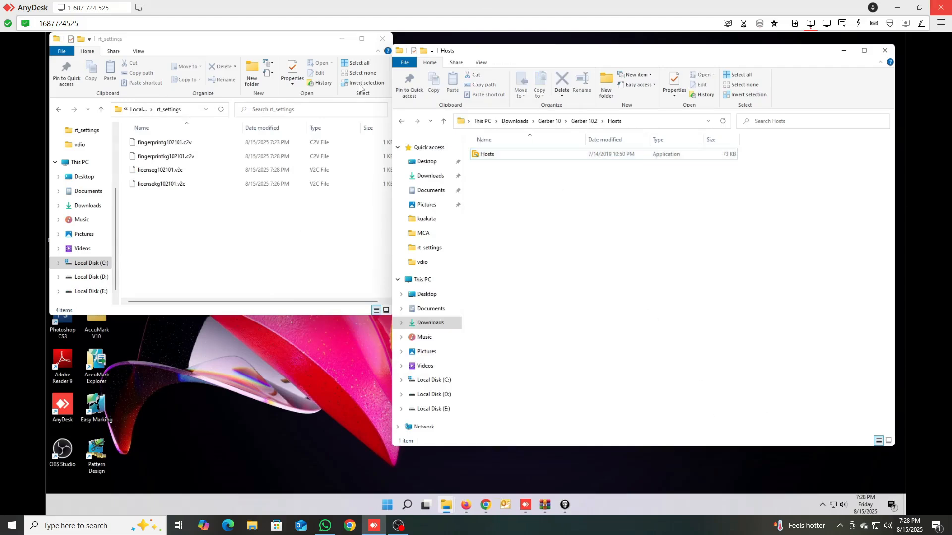
Step: Run _install from the inner Key 10.2 folder, allow the vip lab System devices driver installation, and dismiss the console
left_click(402, 122)
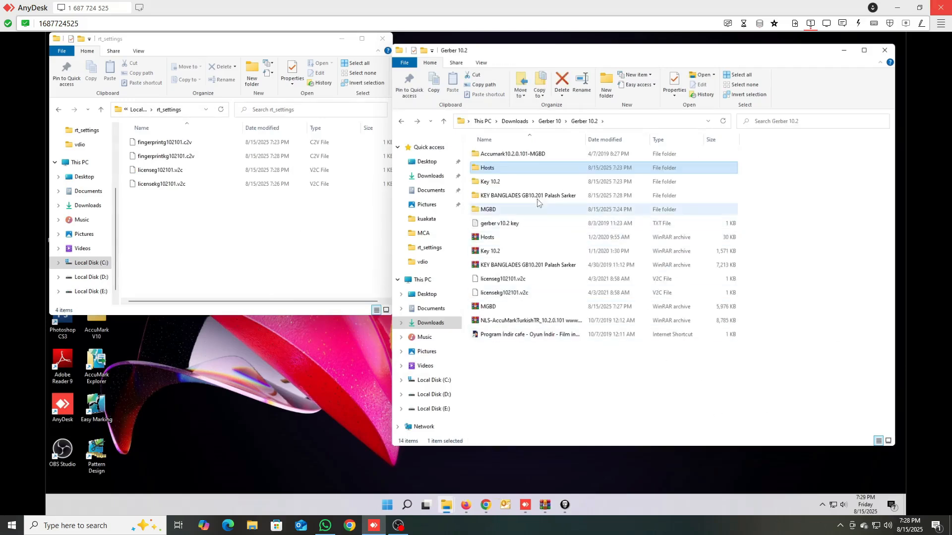
double_click(502, 183)
double_click(493, 155)
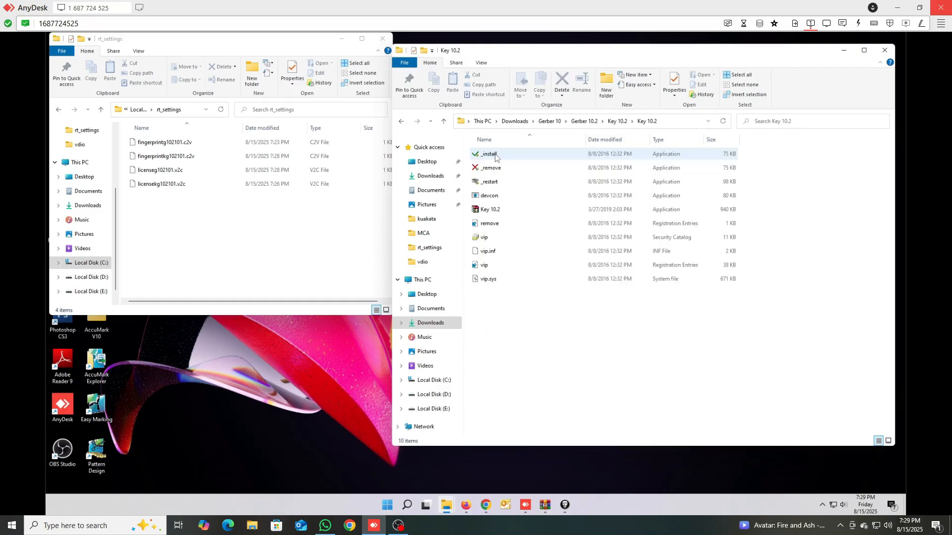
right_click(496, 156)
left_click(528, 171)
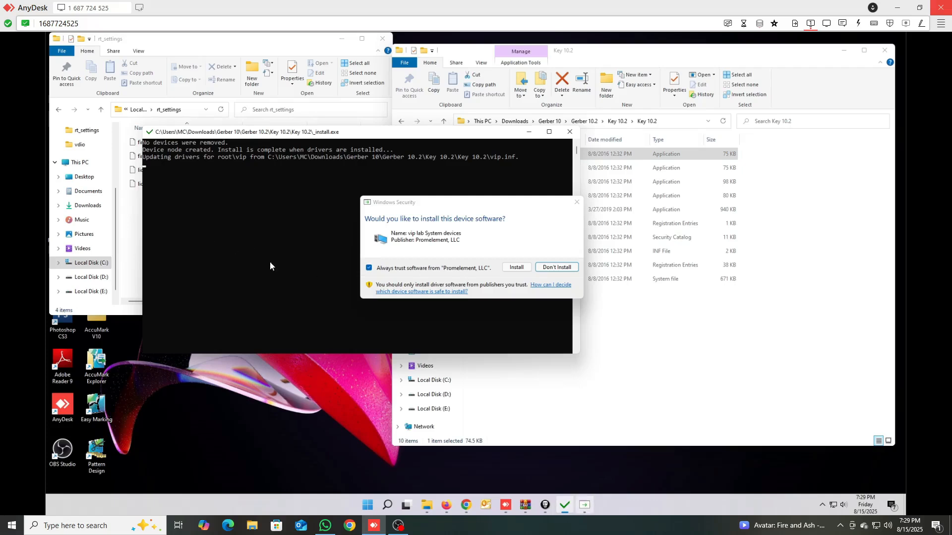
left_click(516, 269)
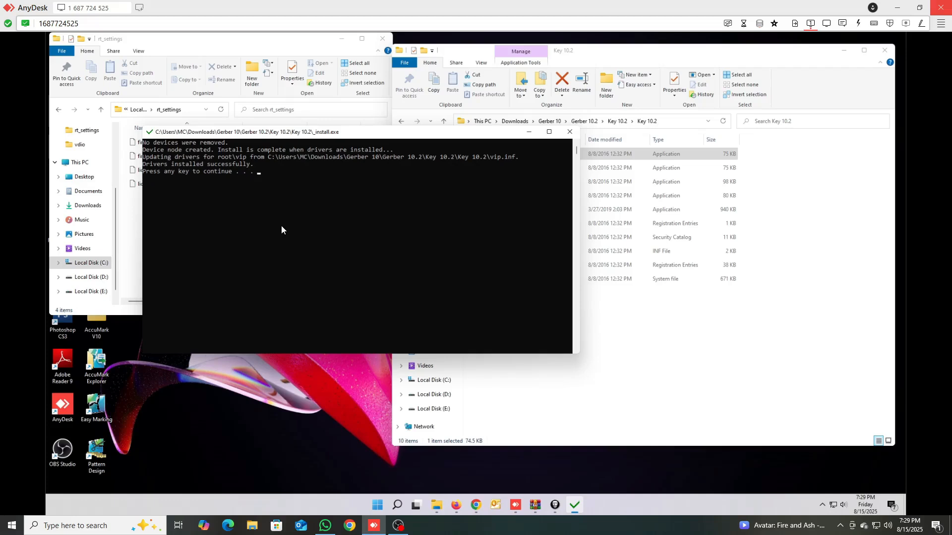
key("Return")
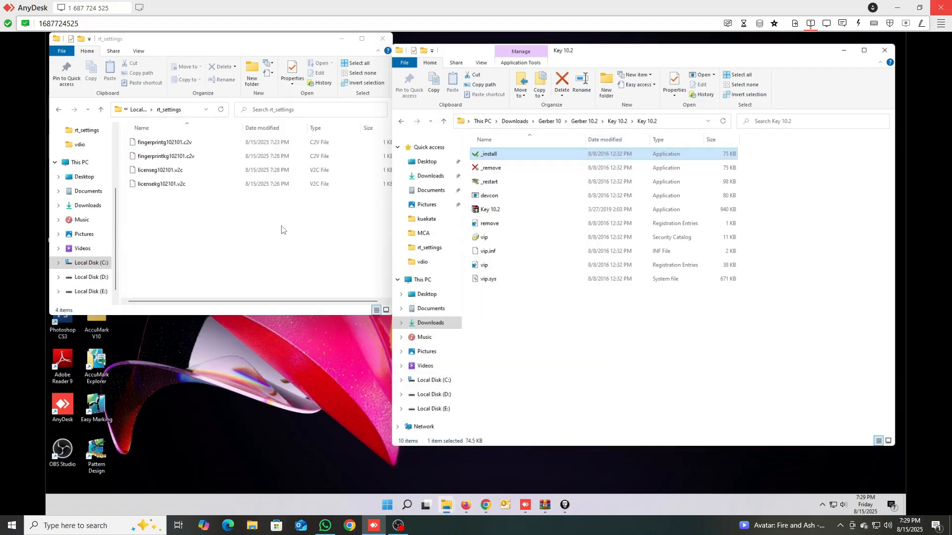
Step: Close the Key 10.2 folder, the License Generator and the rt_settings folder
left_click(884, 50)
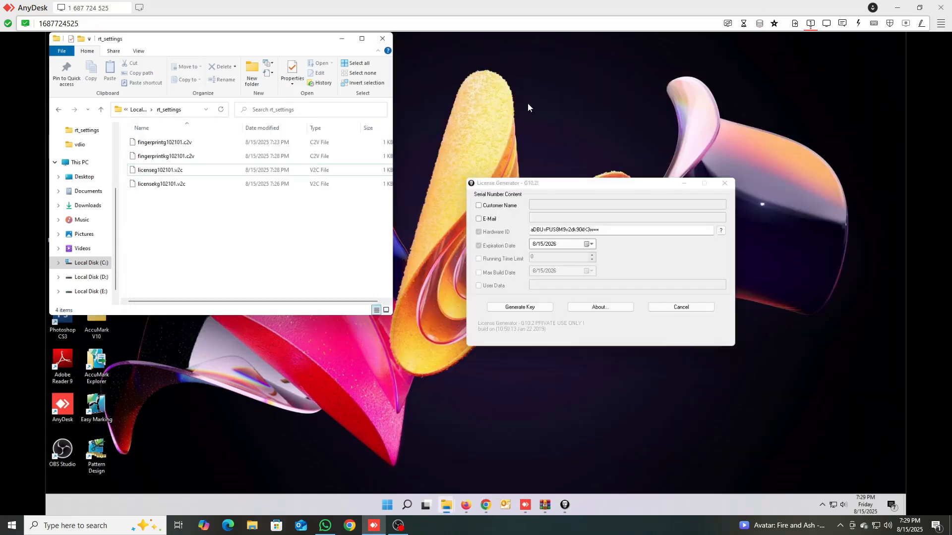
left_click(724, 184)
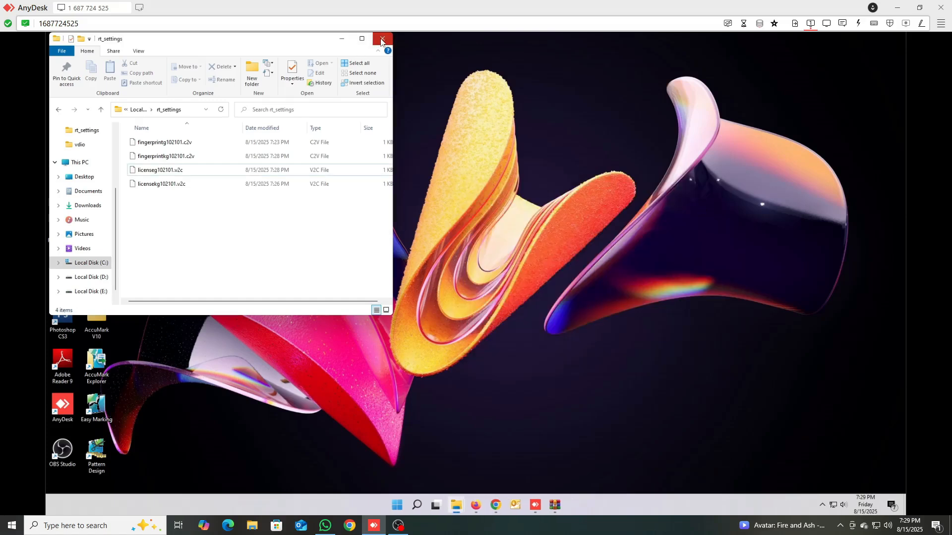
left_click(381, 40)
right_click(245, 111)
left_click(277, 135)
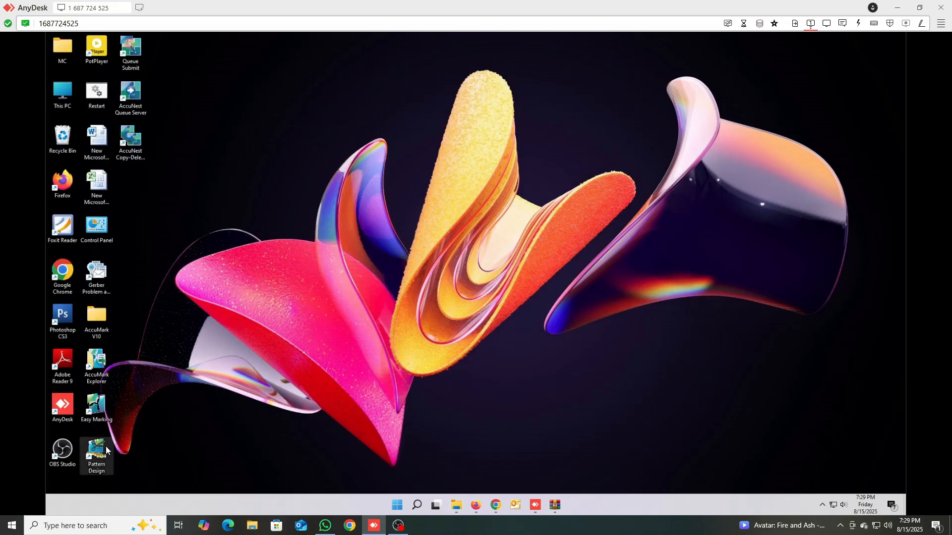
right_click(287, 180)
left_click(322, 207)
right_click(271, 128)
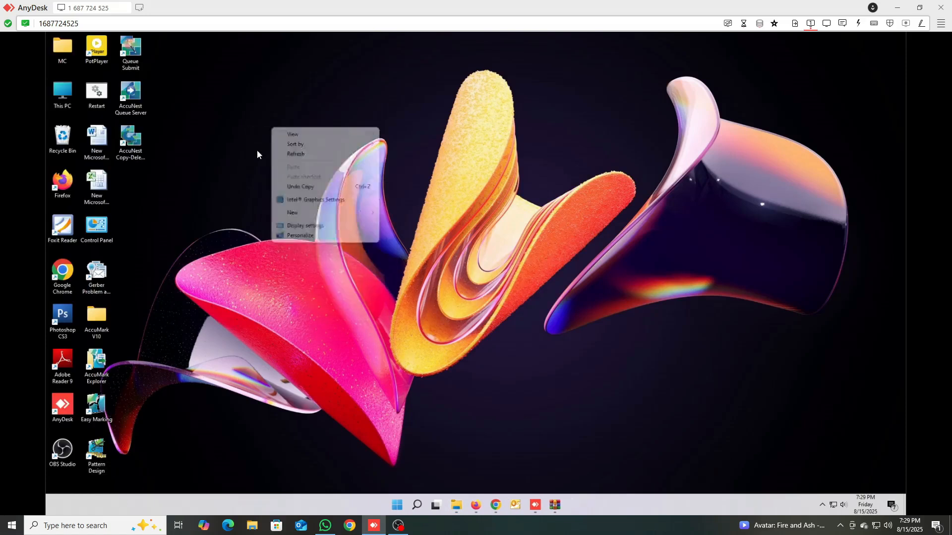
left_click(304, 155)
right_click(273, 117)
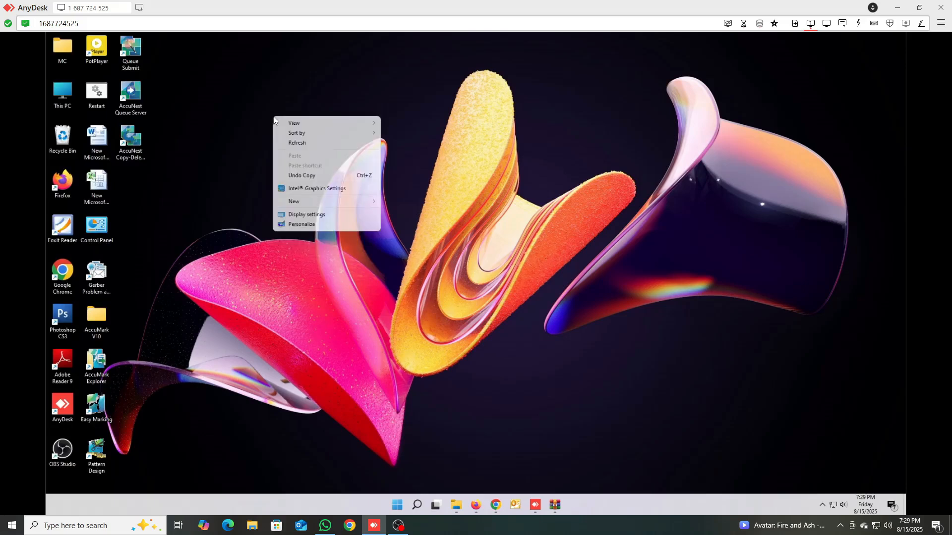
left_click(304, 145)
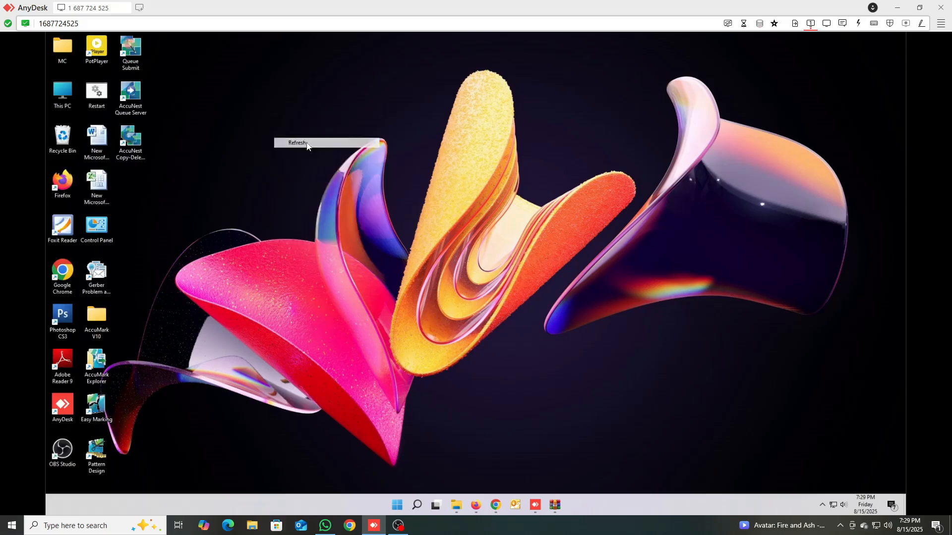
Step: Launch Pattern Design from the desktop and maximize its window
double_click(102, 460)
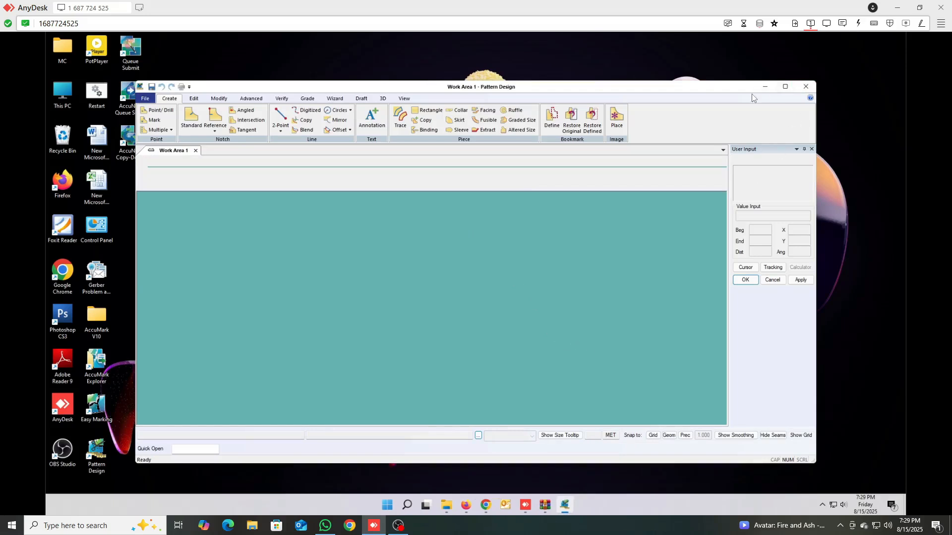
left_click(787, 88)
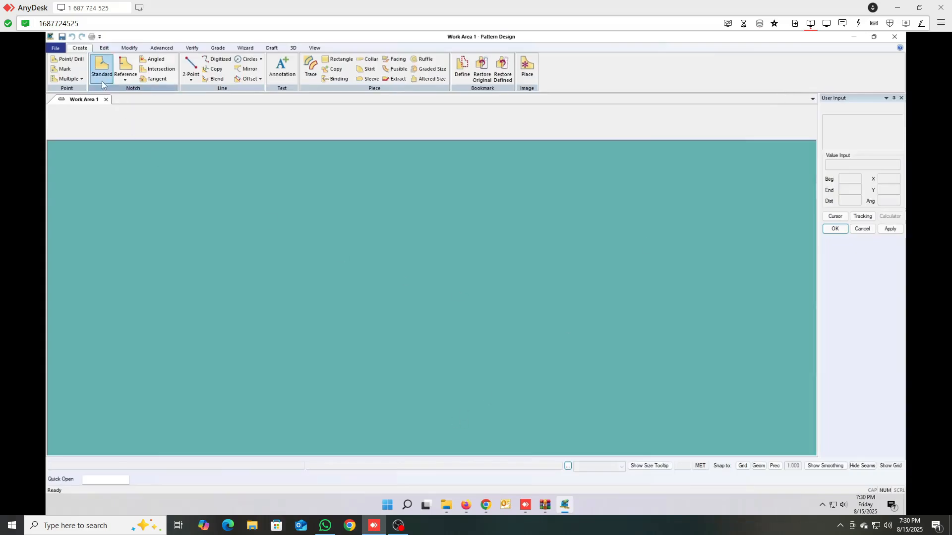
left_click(58, 48)
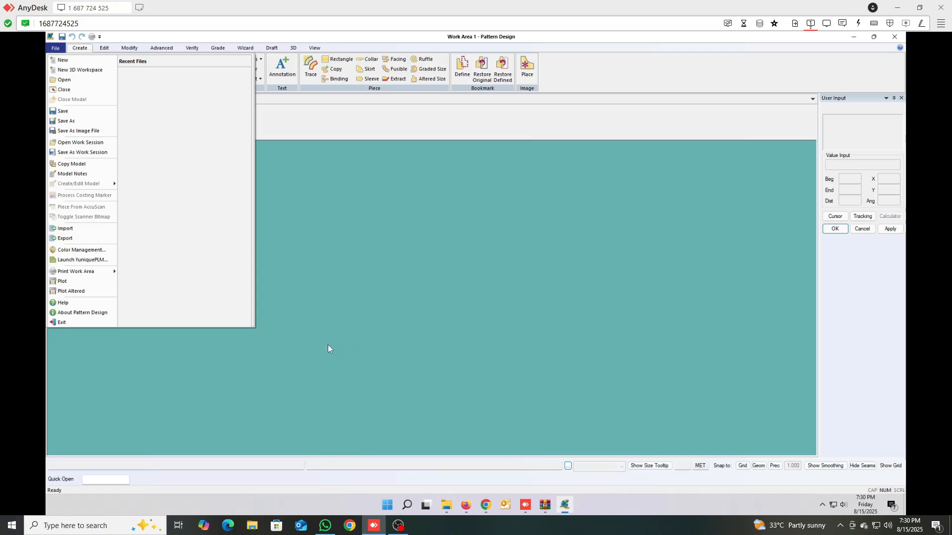
left_click(350, 239)
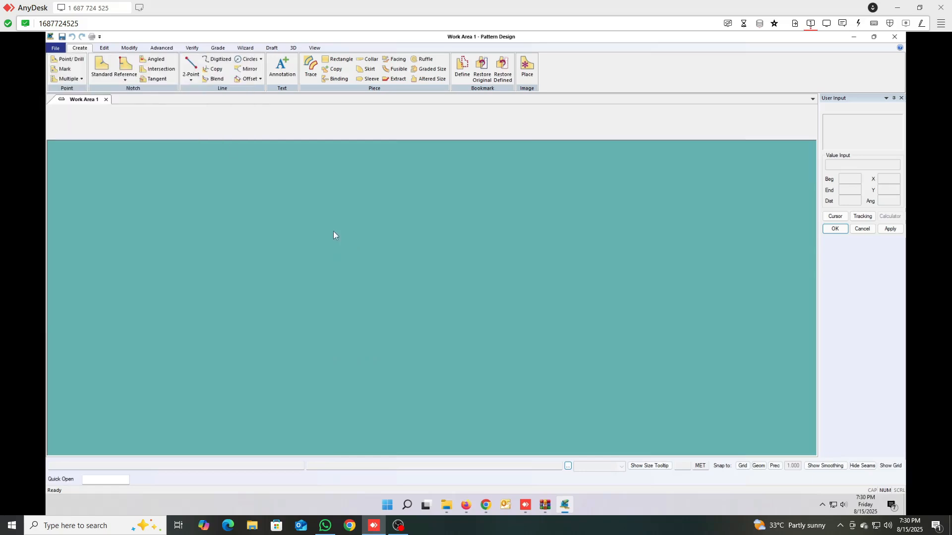
Step: Open the AccuMark model ID1004 - CAMI from DATA90 and place all its pieces tiled in the work area
left_click(56, 48)
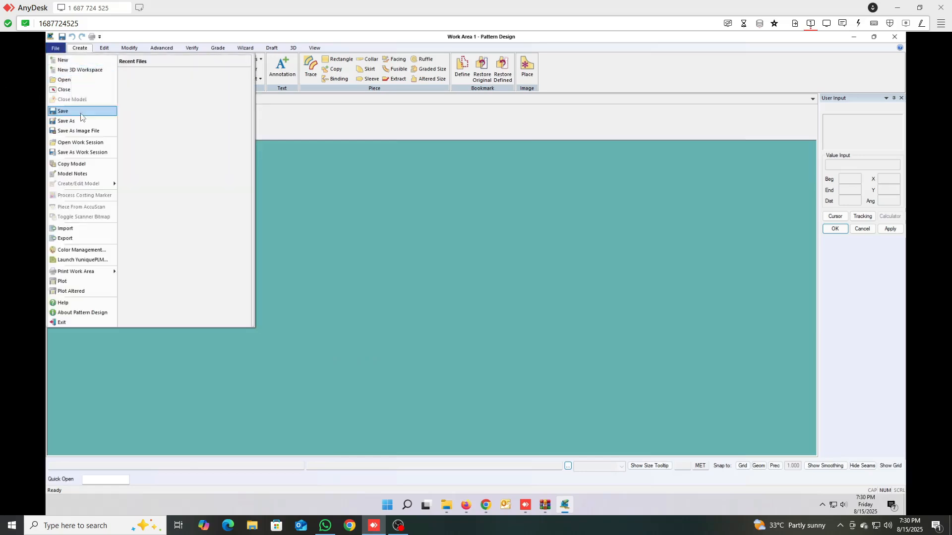
left_click(69, 80)
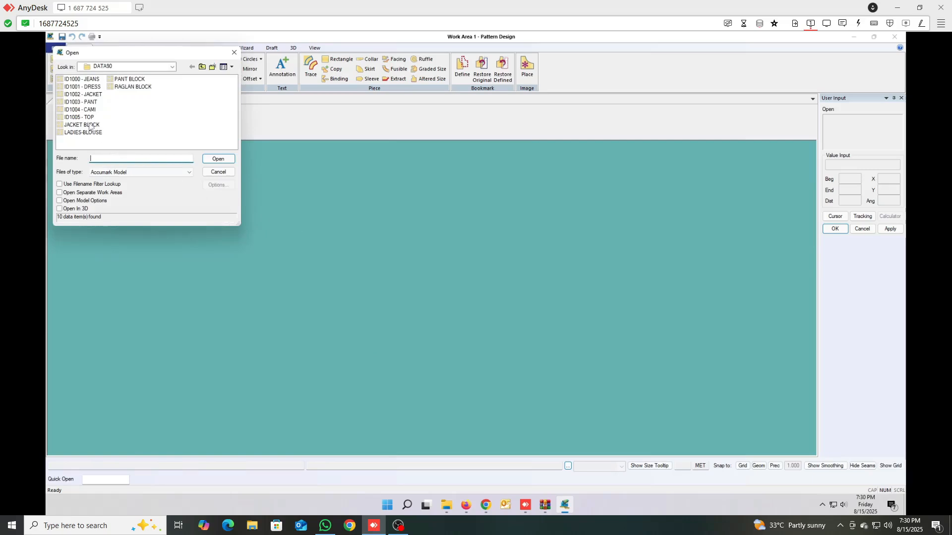
left_click(80, 110)
left_click(218, 158)
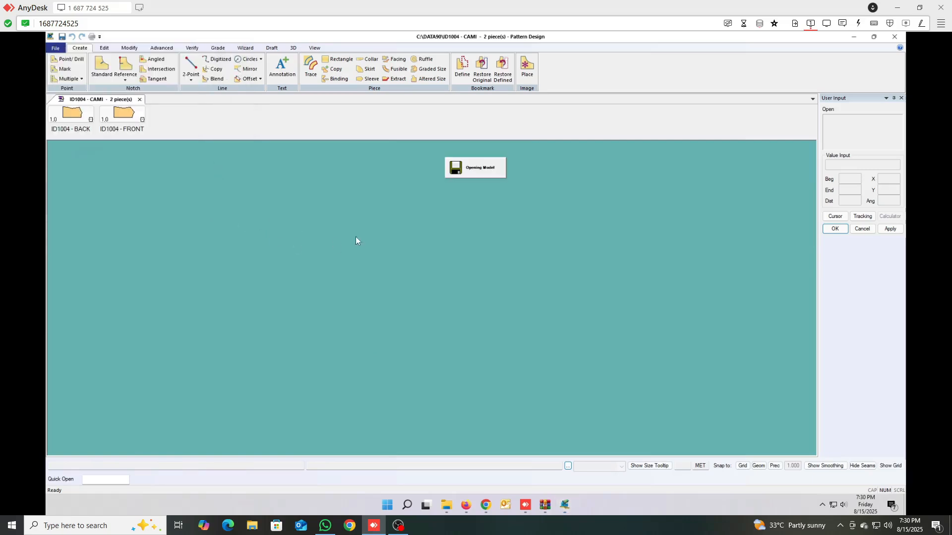
right_click(209, 118)
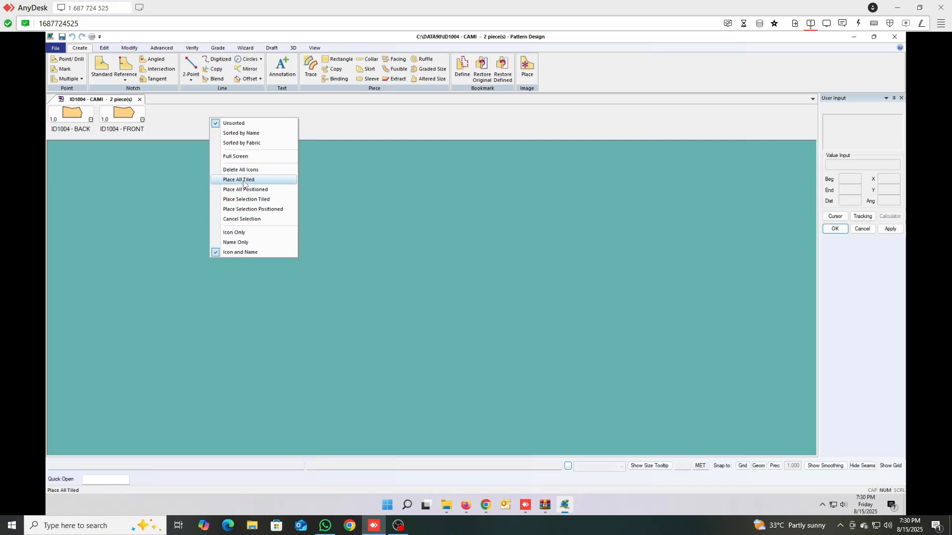
left_click(243, 180)
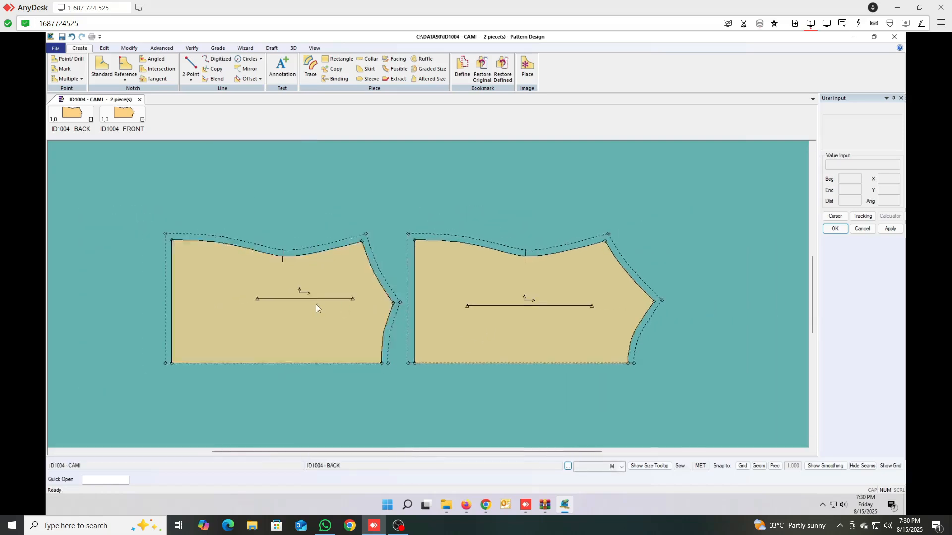
Step: Move the BACK and FRONT pieces of the CAMI model around the work area, leaving them side by side
left_click_drag(316, 308, 276, 304)
left_click(651, 323)
left_click_drag(452, 295, 432, 287)
scroll(245, 308, "up", 3)
left_click_drag(574, 301, 553, 300)
left_click_drag(283, 334, 286, 330)
left_click_drag(482, 336, 486, 330)
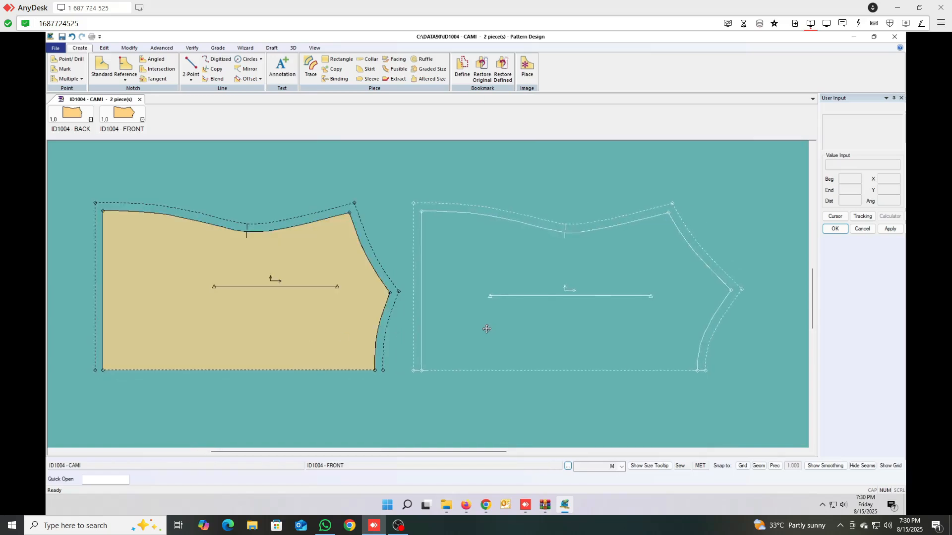
left_click_drag(212, 334, 212, 328)
left_click_drag(561, 344, 563, 342)
left_click_drag(109, 359, 113, 347)
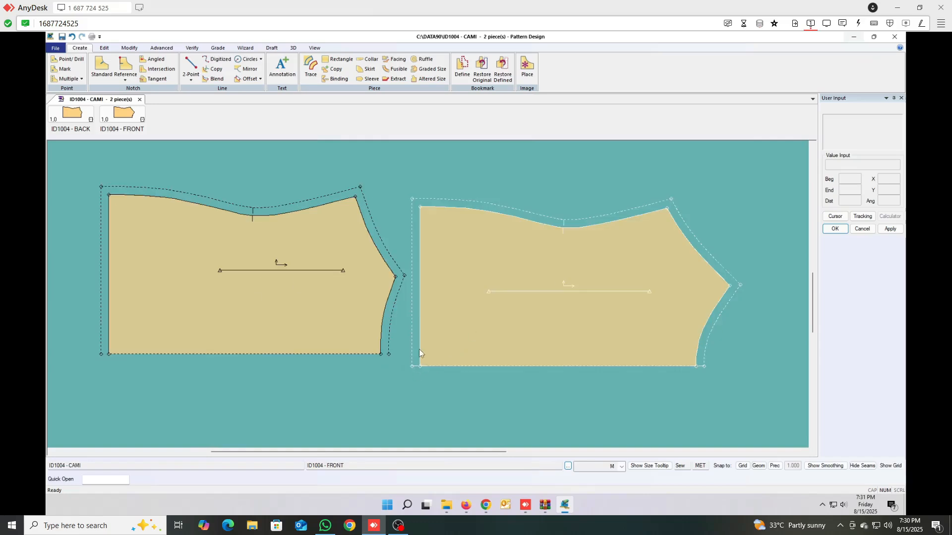
left_click_drag(420, 369, 429, 364)
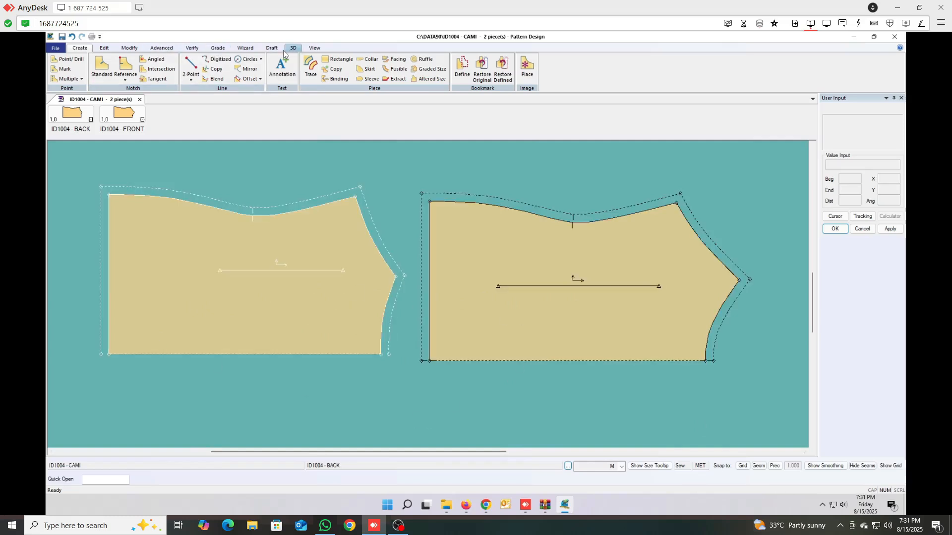
left_click(313, 48)
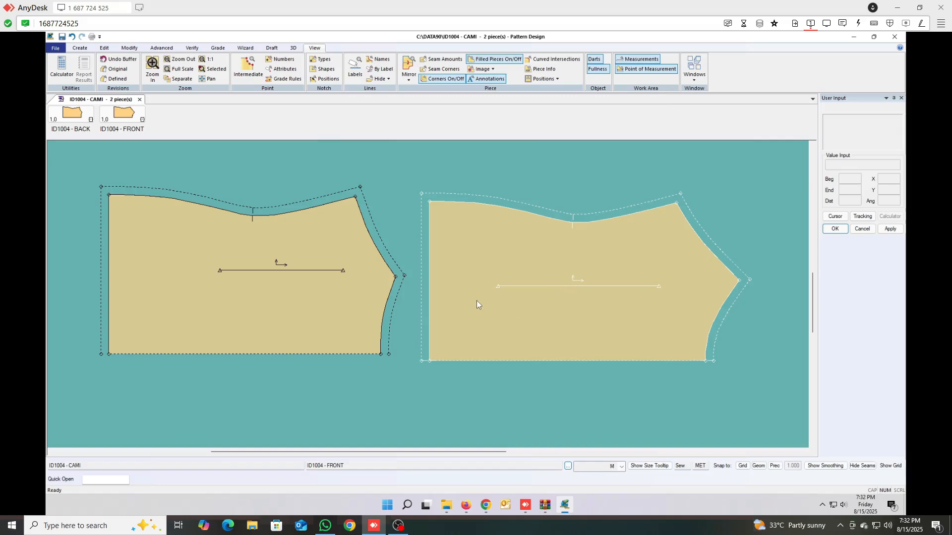
left_click(218, 50)
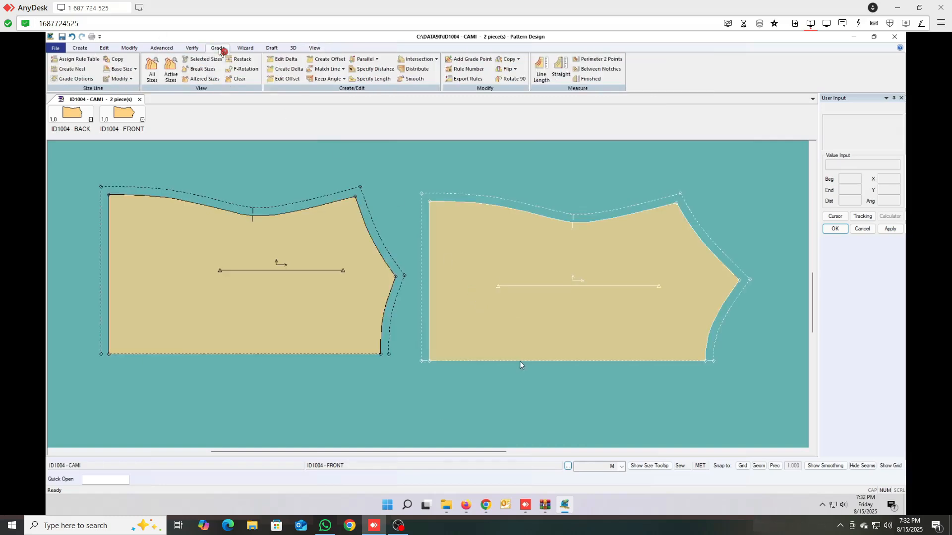
Step: Turn off Filled Pieces in the Display preferences and apply the change to the work area
left_click(104, 48)
left_click(295, 67)
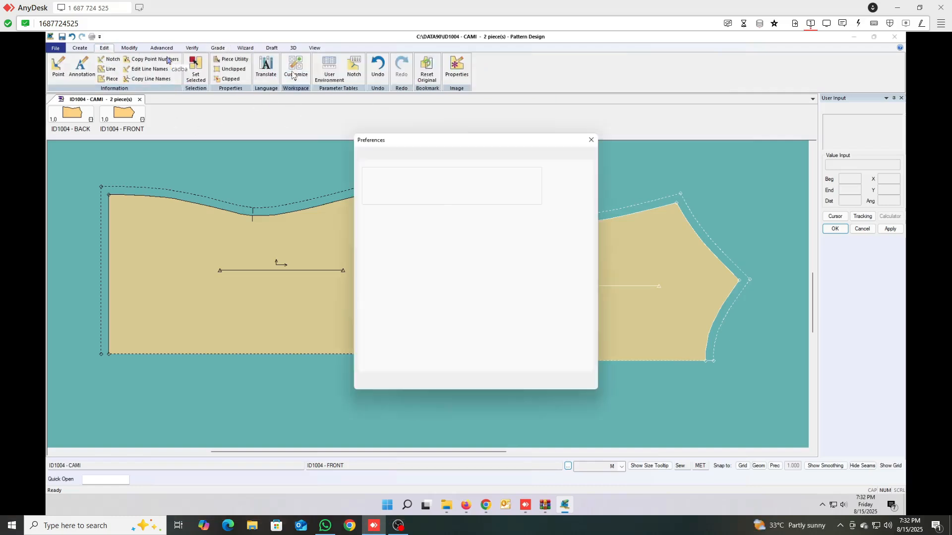
left_click_drag(442, 141, 294, 119)
left_click(242, 134)
left_click(238, 156)
left_click(417, 364)
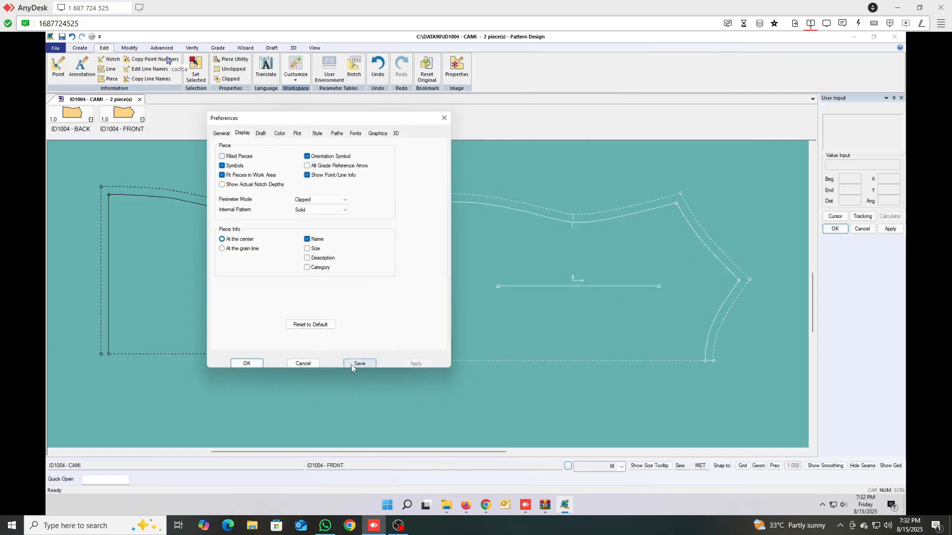
left_click(247, 364)
Step: Reposition the unfilled BACK and FRONT pieces in the work area
left_click(560, 321)
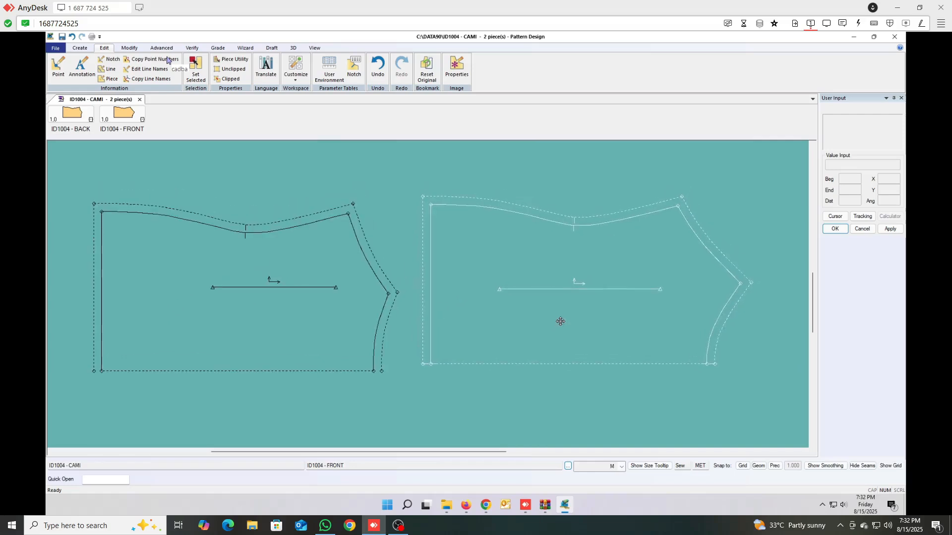